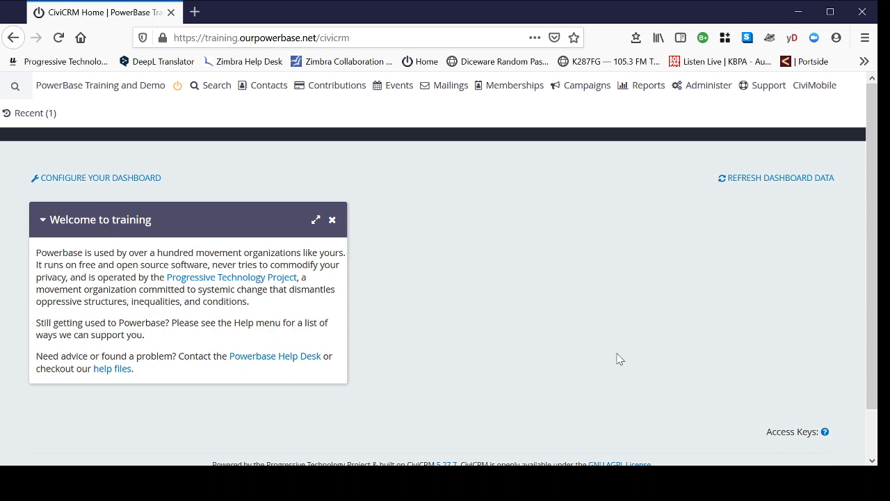
Step: Open the Mosaico Templates page and examine the available base templates and configured templates
click(446, 93)
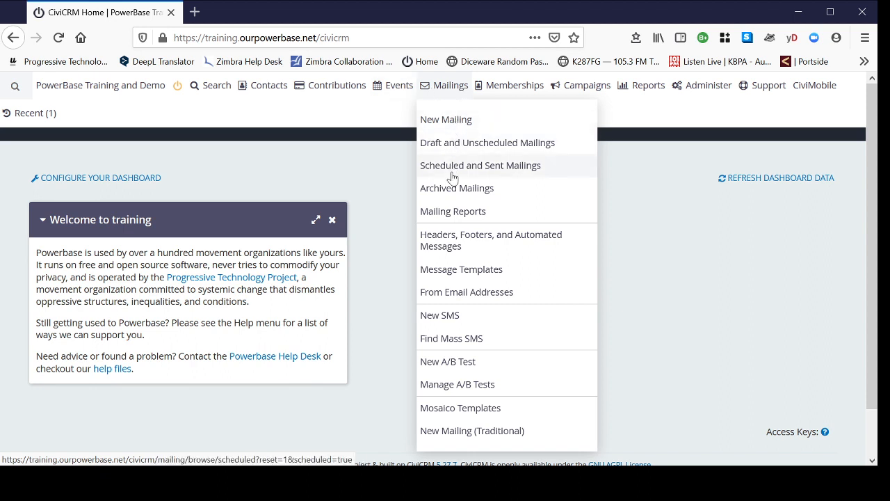
click(468, 409)
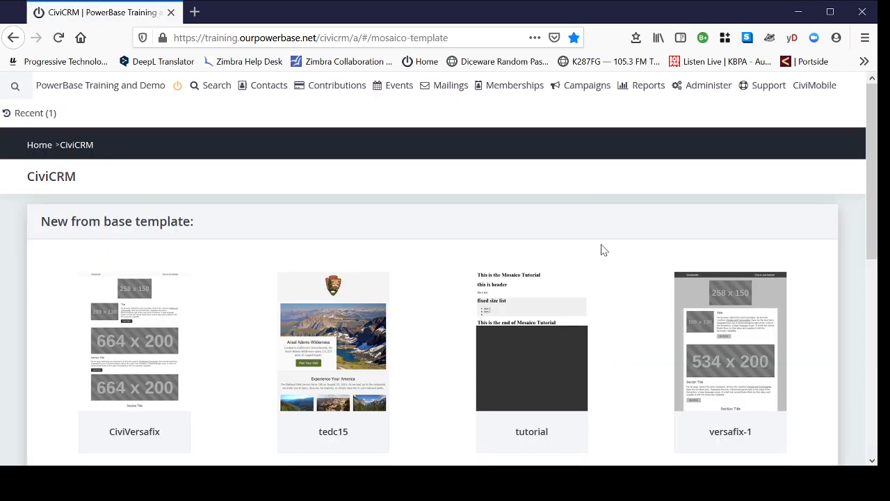
scroll(627, 241, down, 2)
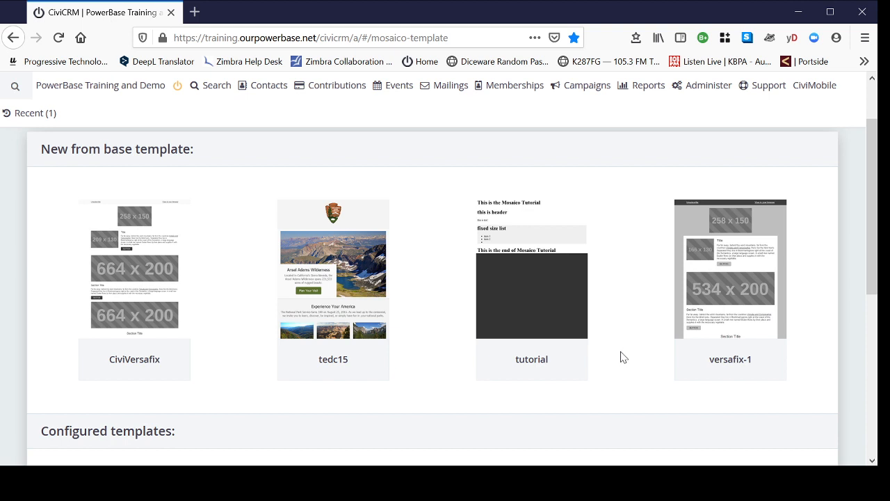
scroll(624, 356, down, 2)
scroll(629, 360, down, 4)
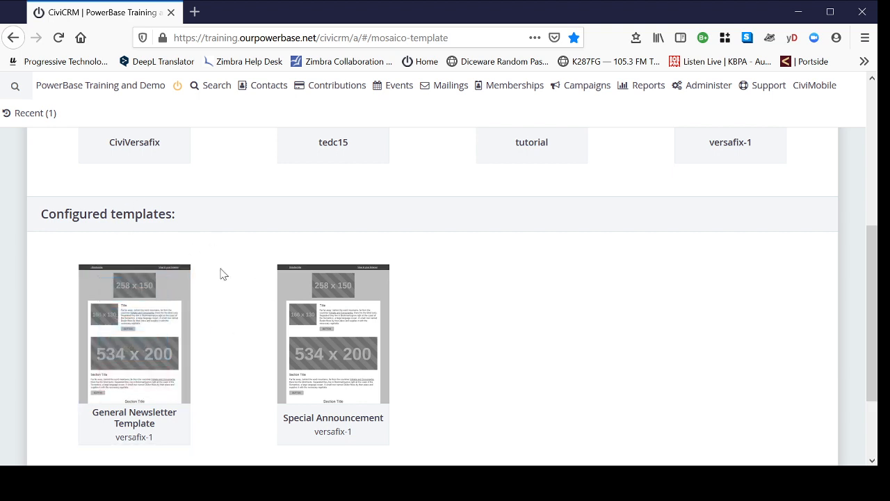
mouse_move(147, 333)
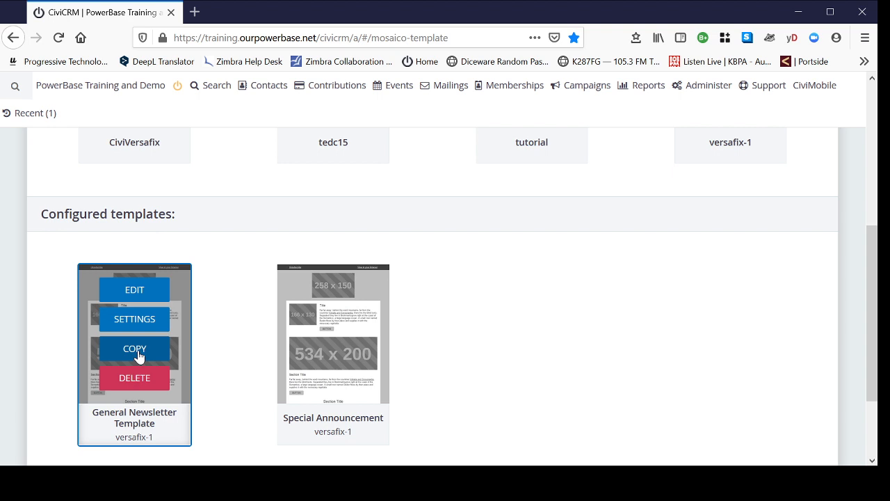
scroll(617, 401, up, 3)
scroll(617, 402, up, 3)
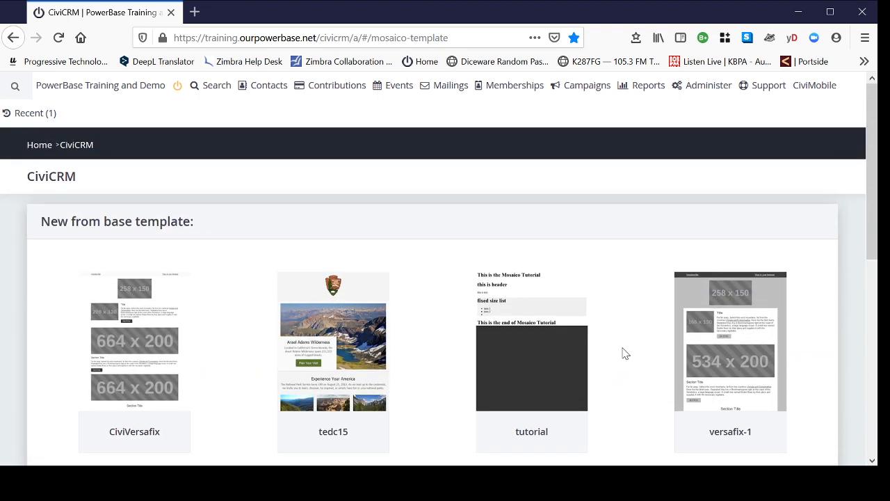
Step: Create a new template from the versafix-1 base and name it "General Take Action Template"
mouse_move(698, 372)
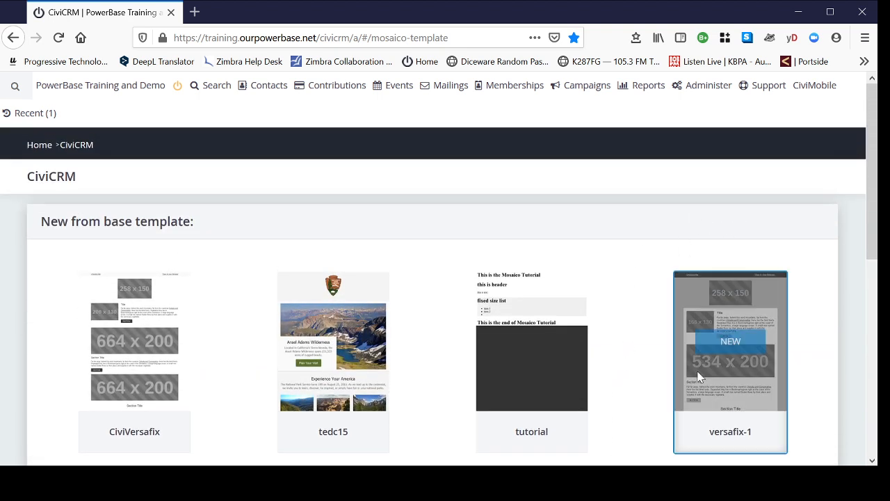
scroll(656, 388, down, 2)
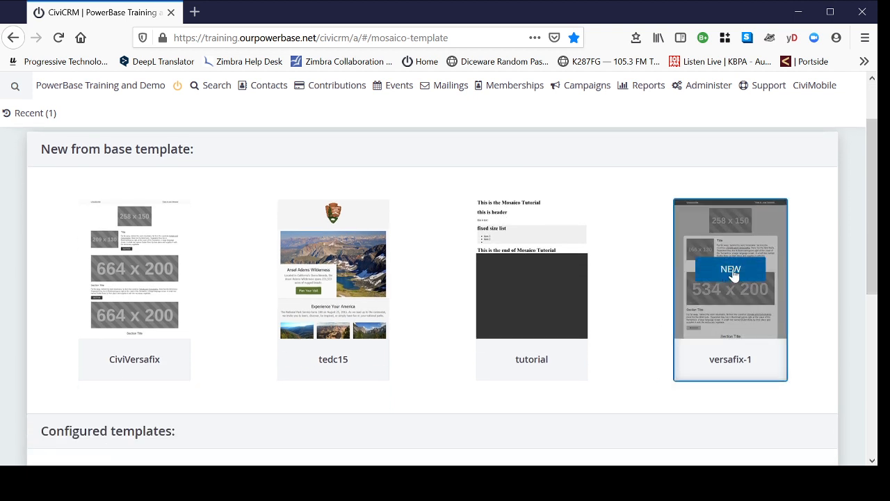
click(733, 274)
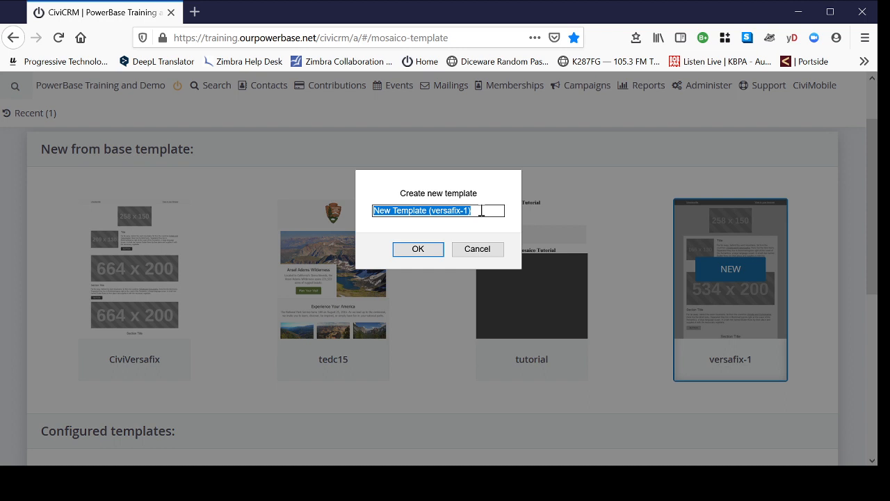
text(T)
key(BackSpace)
text(Ger)
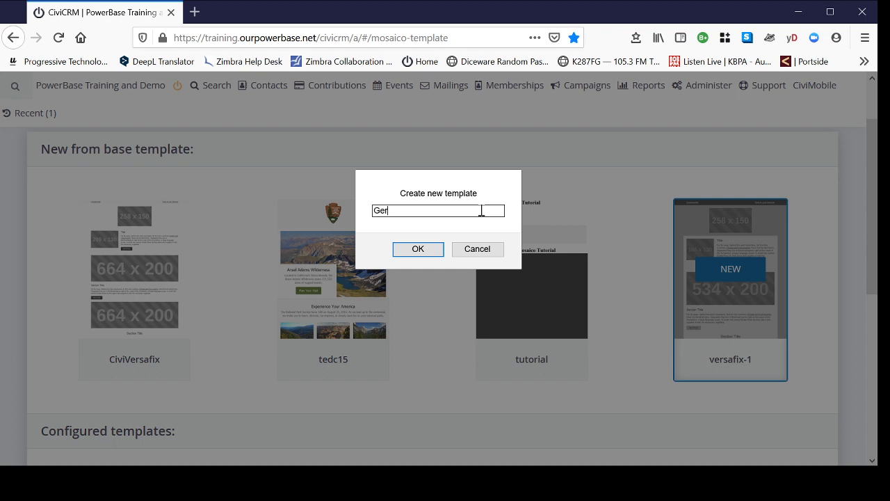
key(BackSpace)
text(neral Take Action Template)
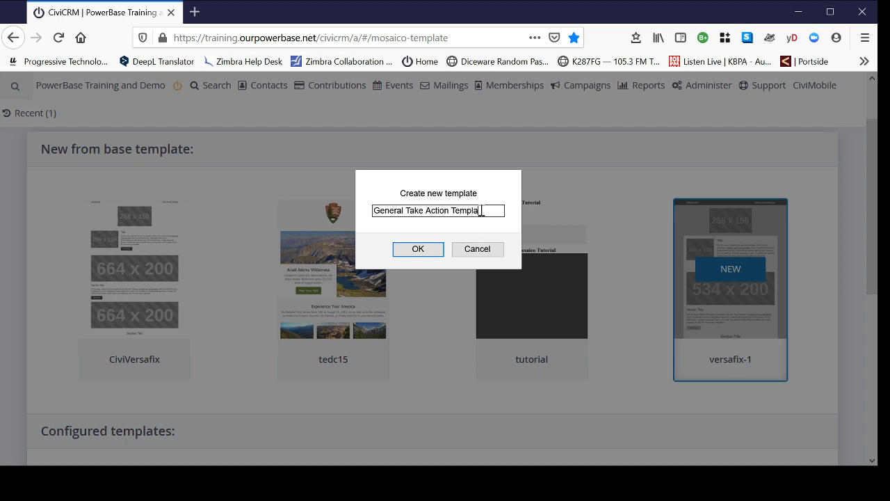
click(419, 249)
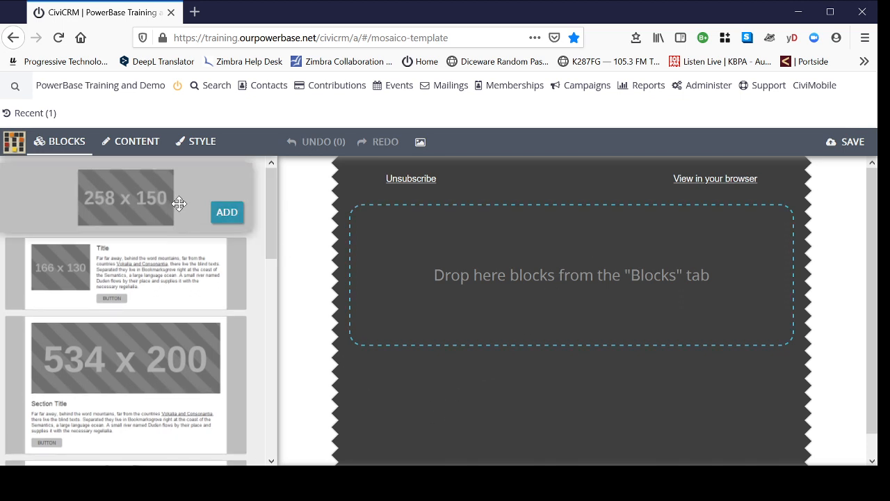
Step: Add the block with a 166 x 130 image beside a title, text and button to the empty template
mouse_move(115, 395)
mouse_move(122, 200)
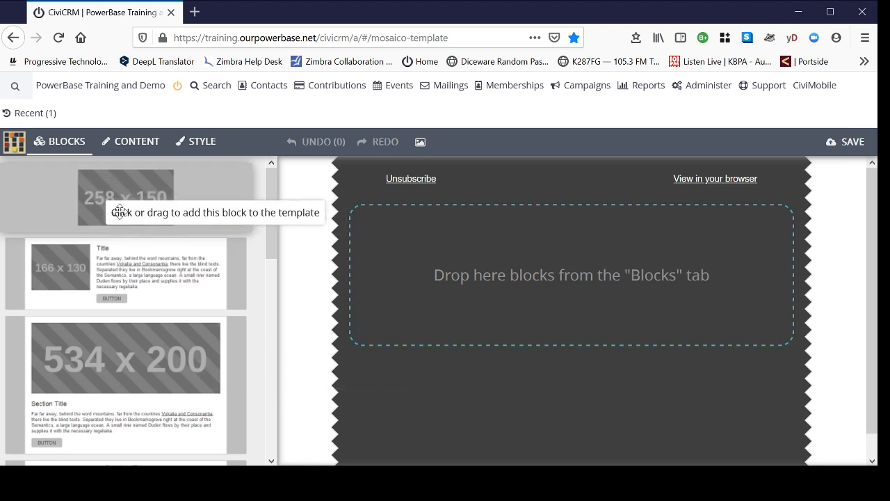
mouse_move(69, 350)
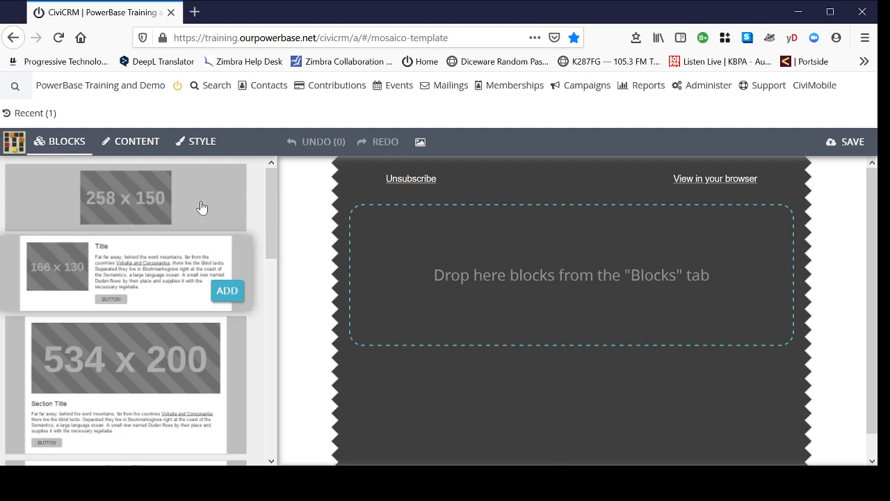
mouse_move(94, 263)
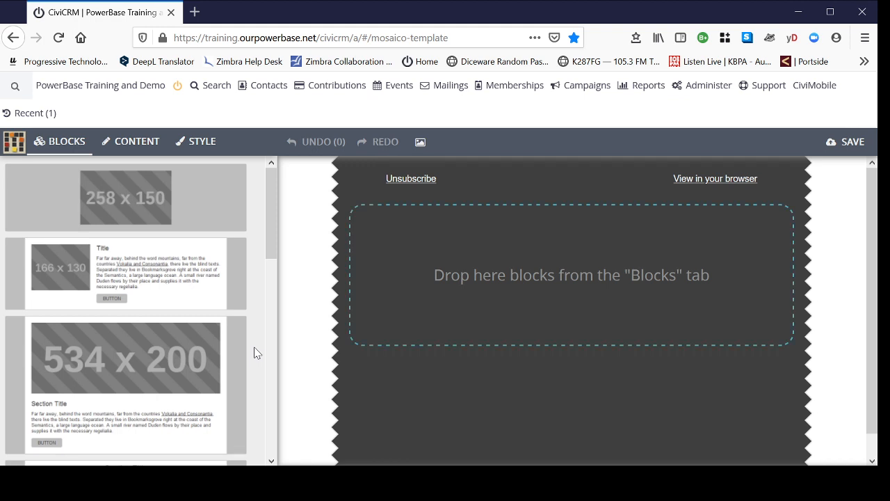
mouse_move(155, 354)
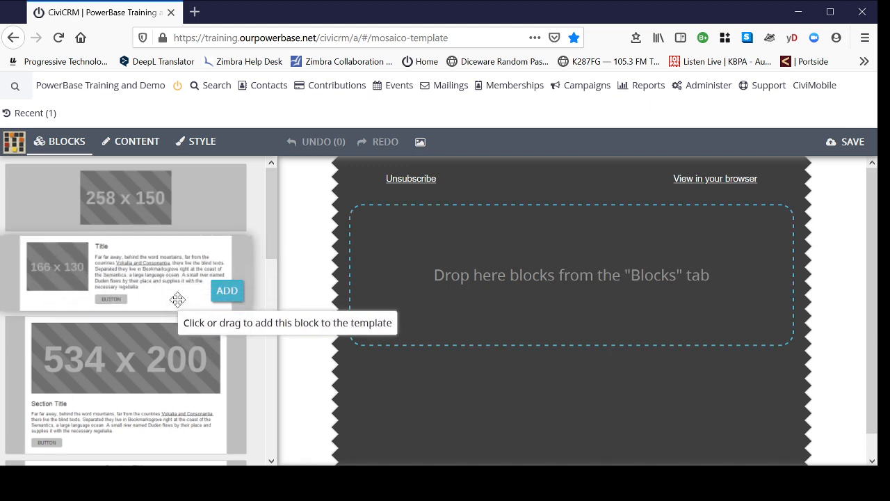
click(226, 292)
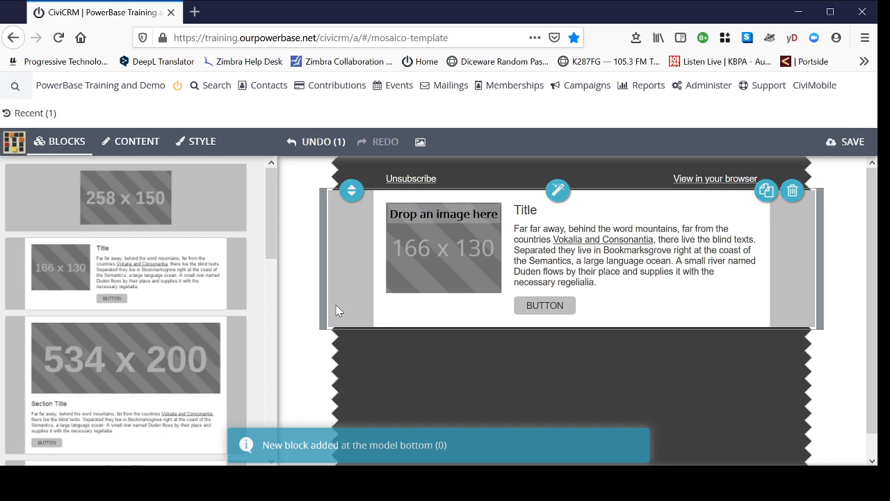
Step: Add the plain two-paragraph text block directly below the image-and-text block
click(349, 270)
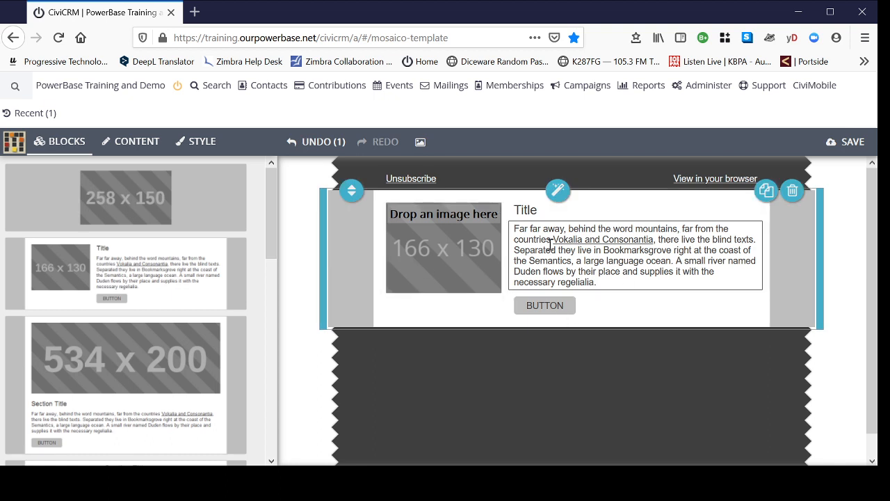
drag(273, 219, 274, 289)
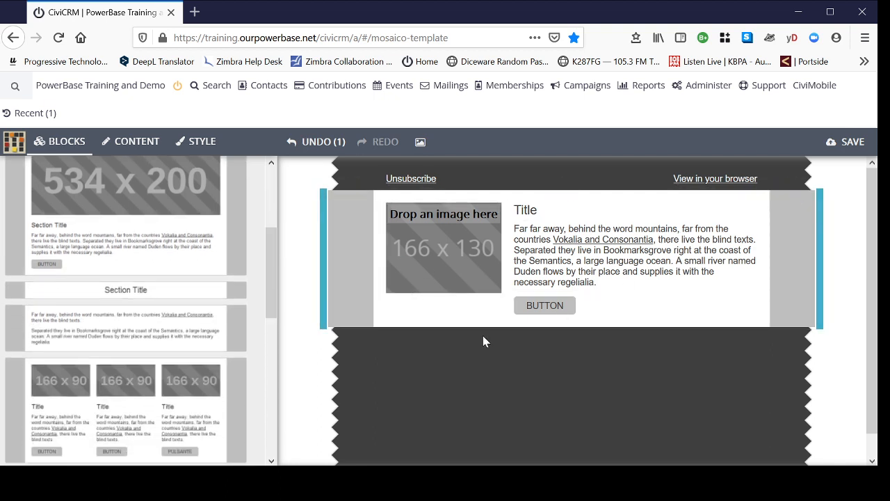
mouse_move(150, 334)
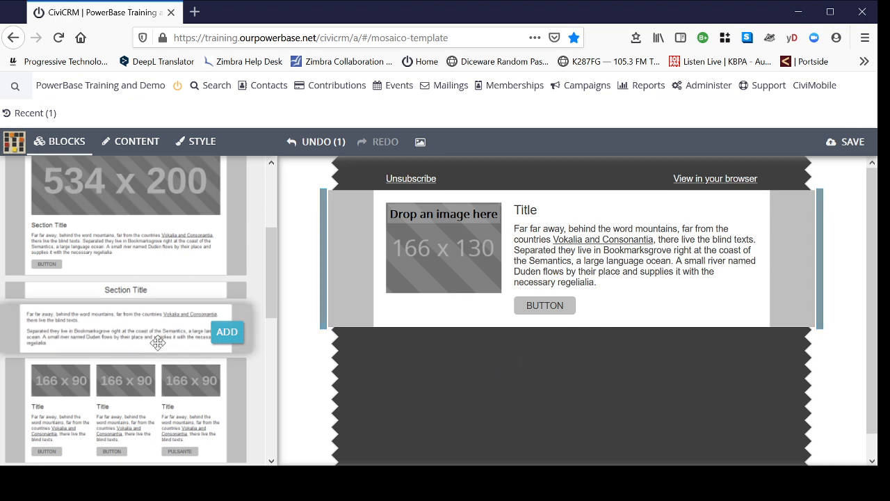
click(227, 333)
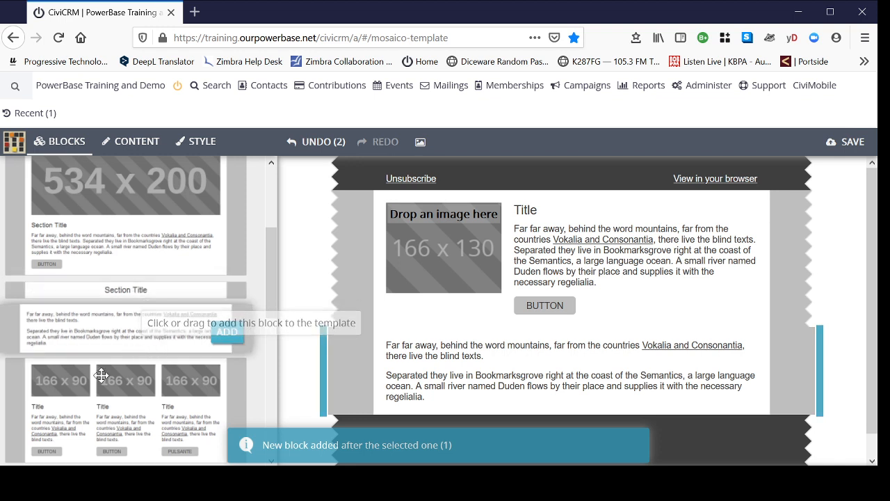
Step: Add the footer block with the address, contacts link and social media icons beneath the text block
scroll(104, 377, down, 3)
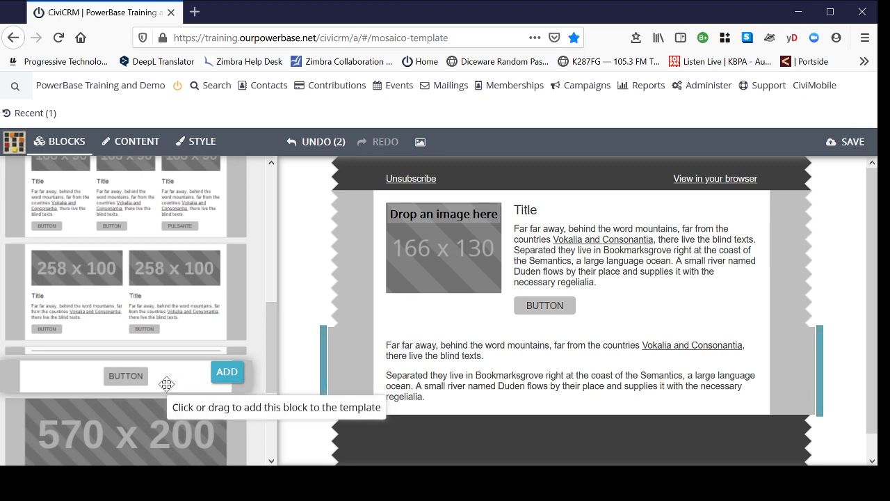
scroll(167, 384, down, 3)
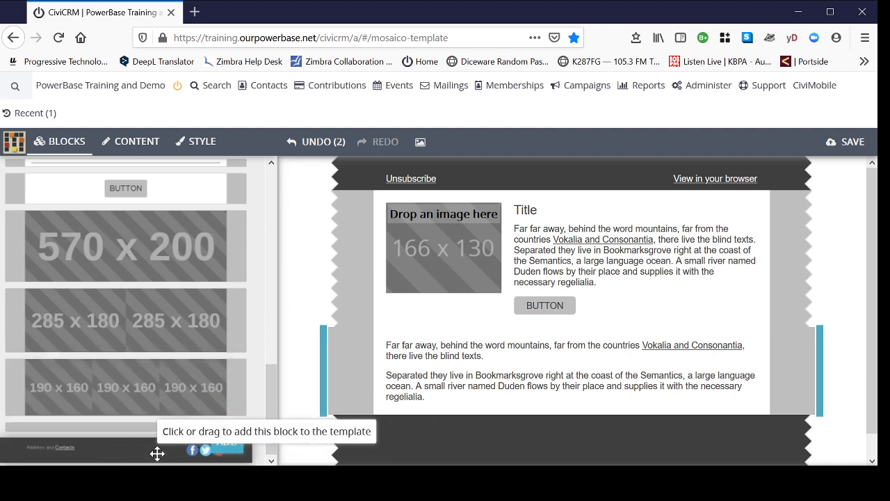
click(232, 452)
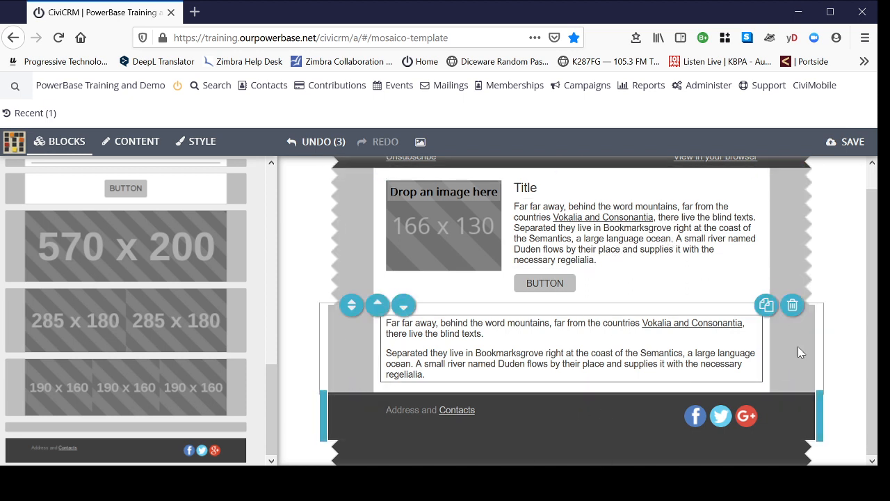
Step: Open the content settings of the preheader block at the top of the email
scroll(845, 272, up, 1)
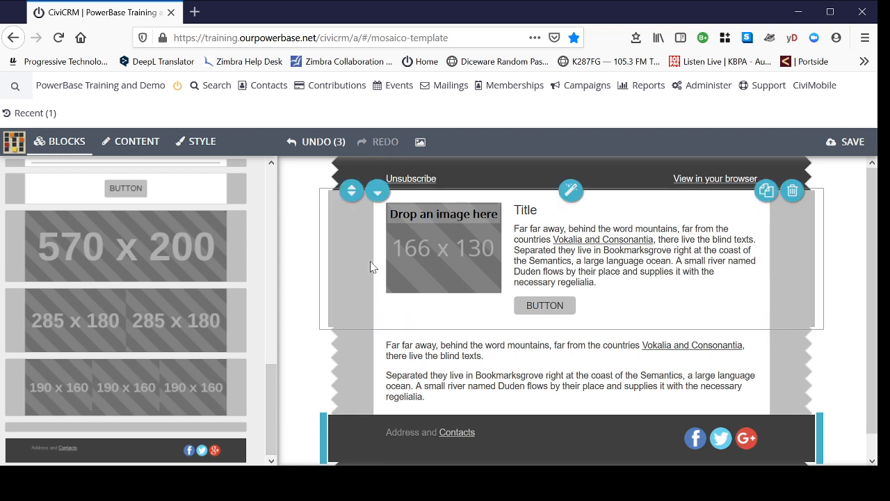
click(354, 243)
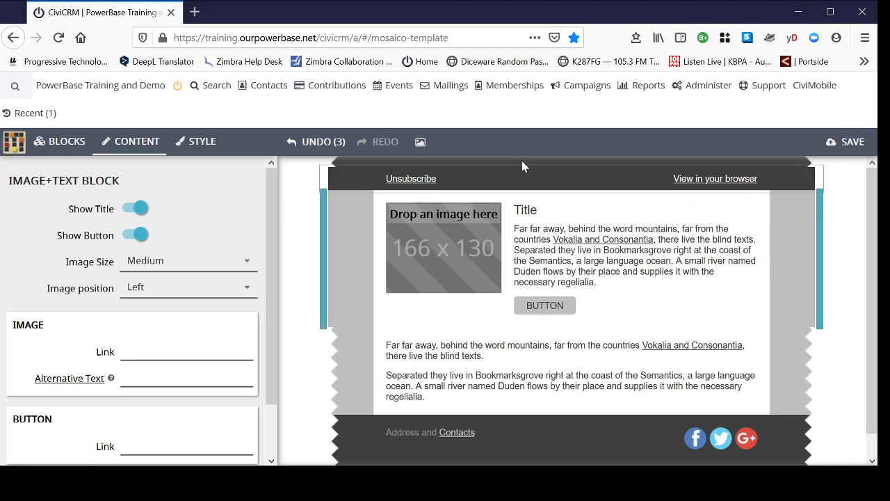
click(513, 181)
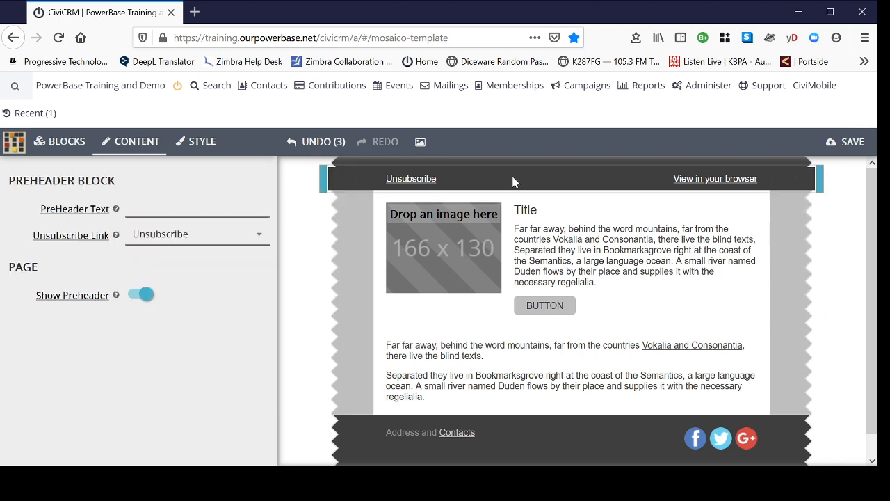
Step: Hide the preheader and show it again
click(137, 295)
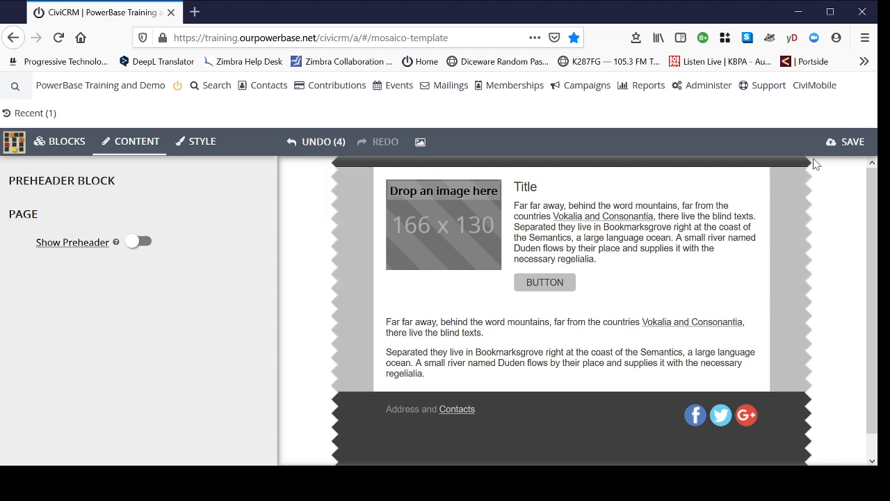
click(143, 241)
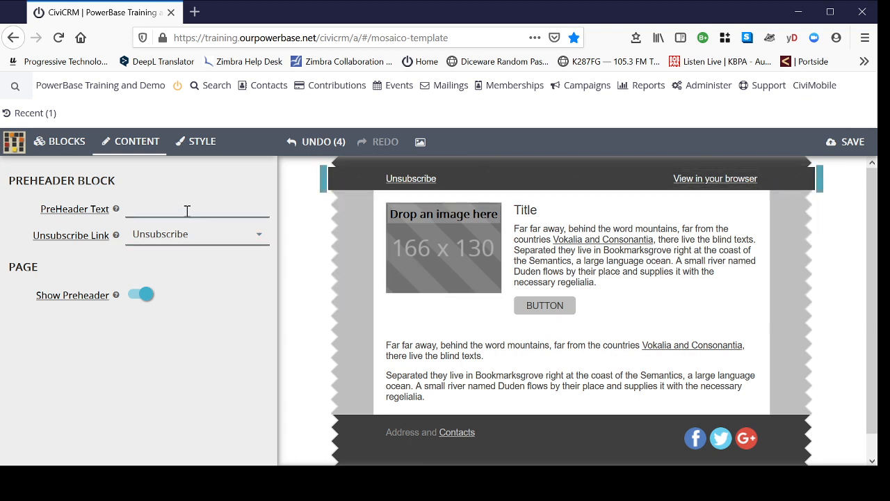
Step: Set the preheader's Unsubscribe Link option to None
click(260, 238)
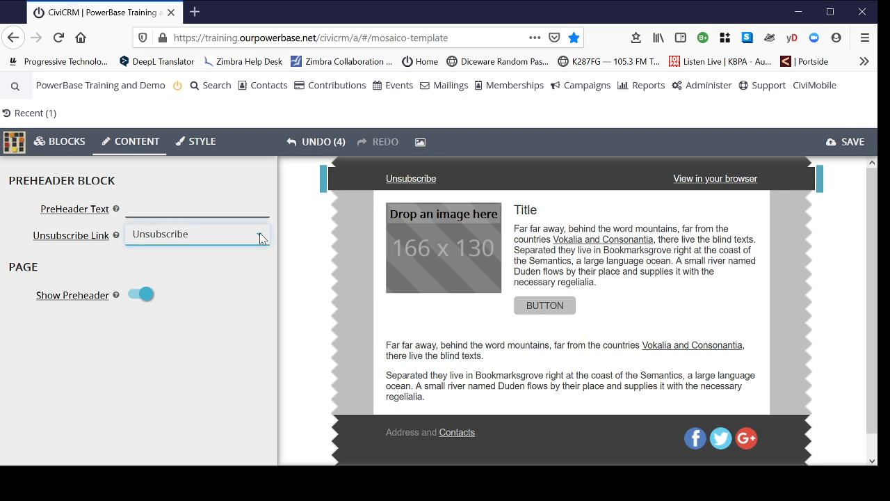
click(160, 287)
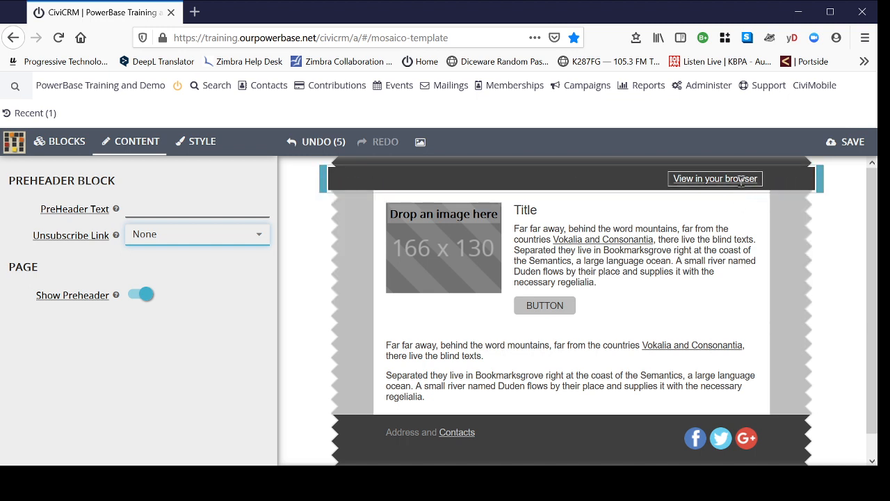
mouse_move(493, 359)
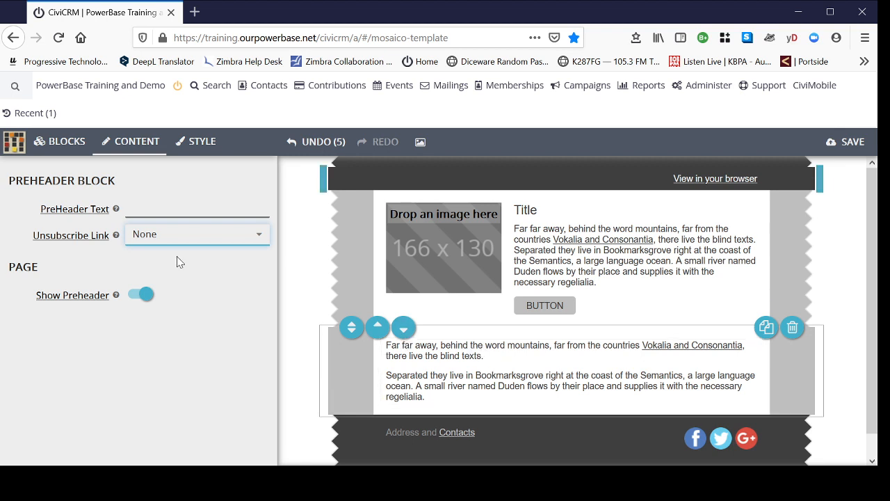
Step: Enter "[Enter Catchy Text Here]" as the preheader text
click(152, 207)
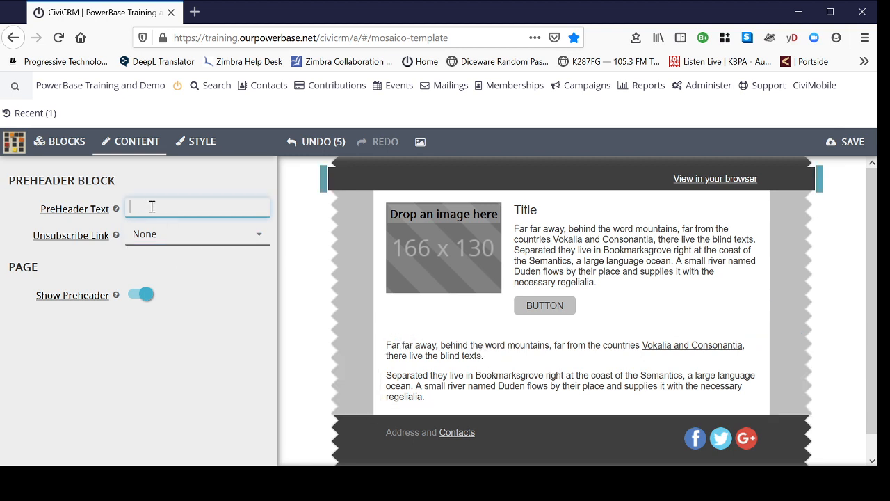
text([Enter Cat)
text(chy Text Here)
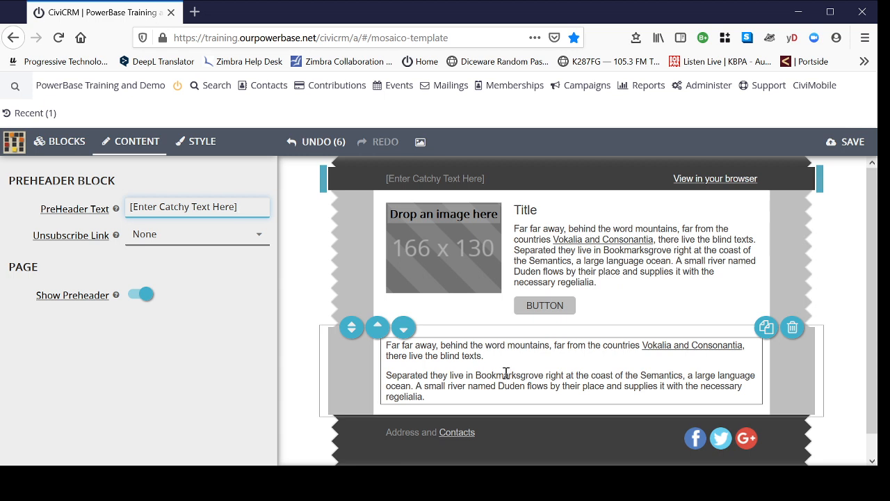
Step: Open the content settings of the image and text block, then hide and show its title and button again
click(359, 255)
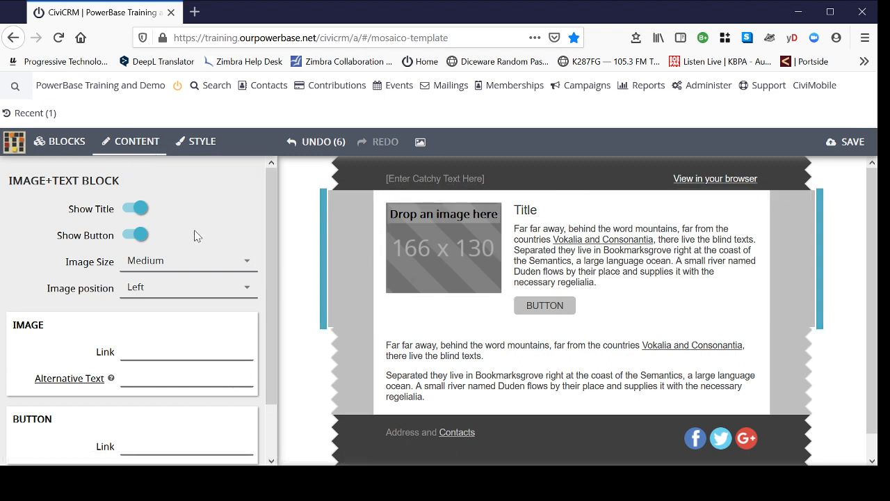
click(129, 210)
click(130, 210)
click(128, 236)
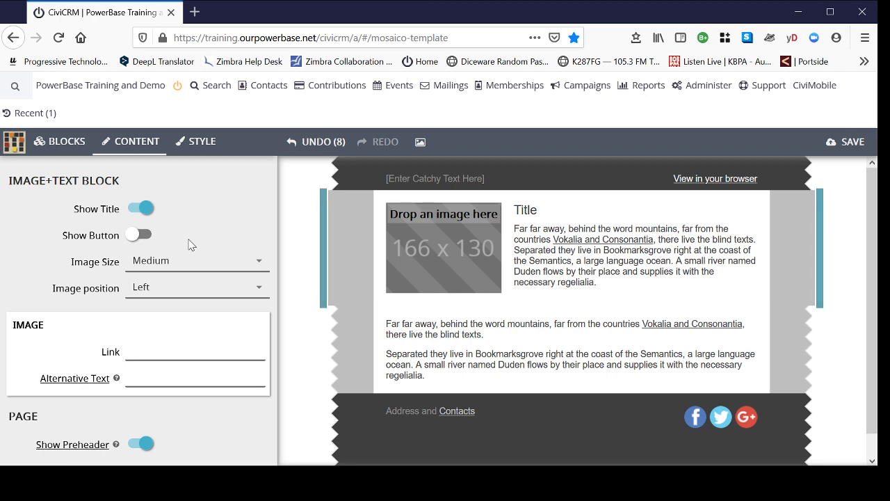
click(137, 237)
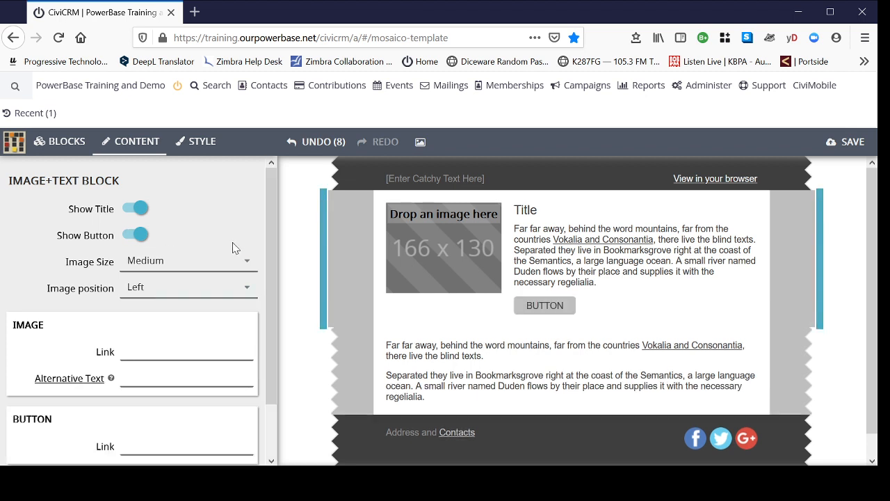
Step: Examine the image link and button link fields of the image and text block
click(145, 352)
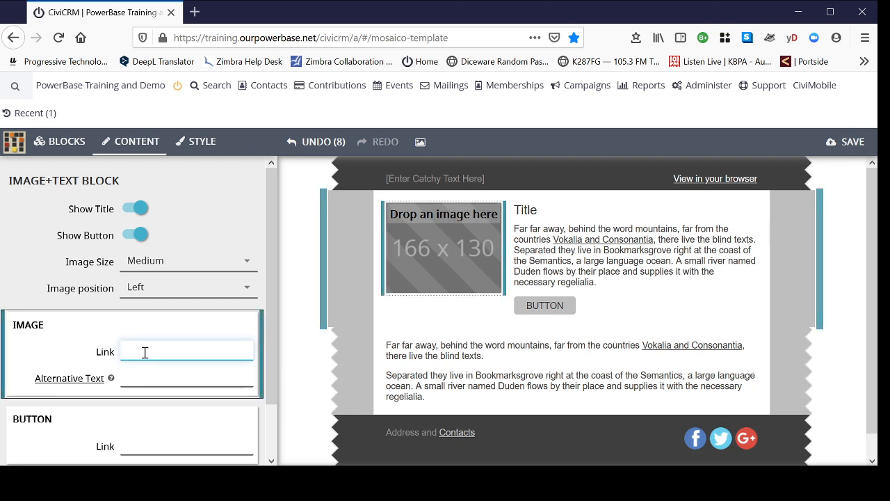
click(144, 445)
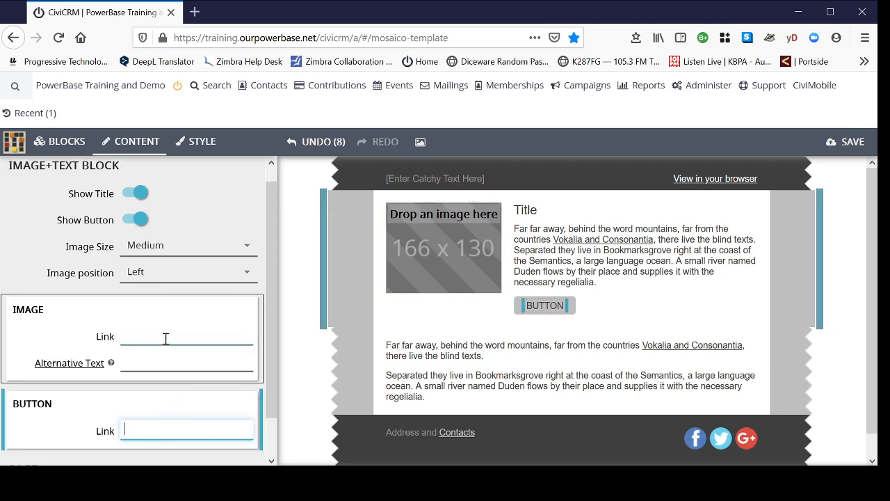
click(401, 313)
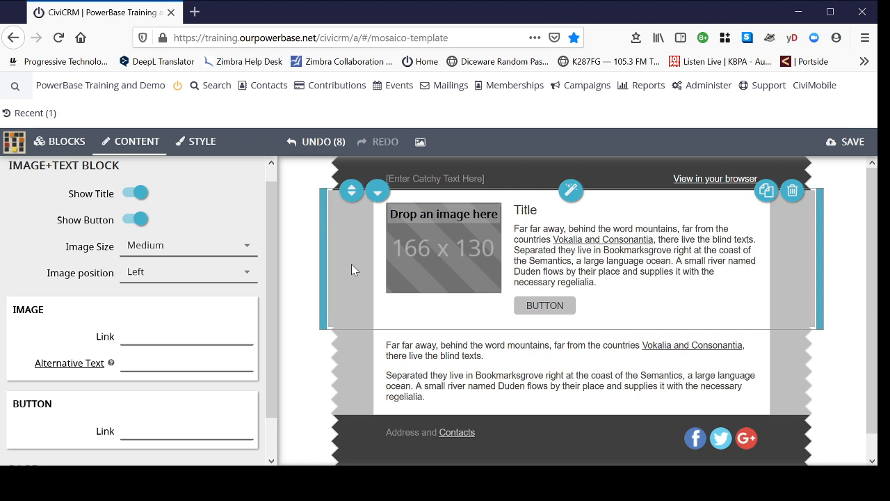
Step: Switch the image and text block to block-level styling and look through its title and paragraph style options
click(201, 143)
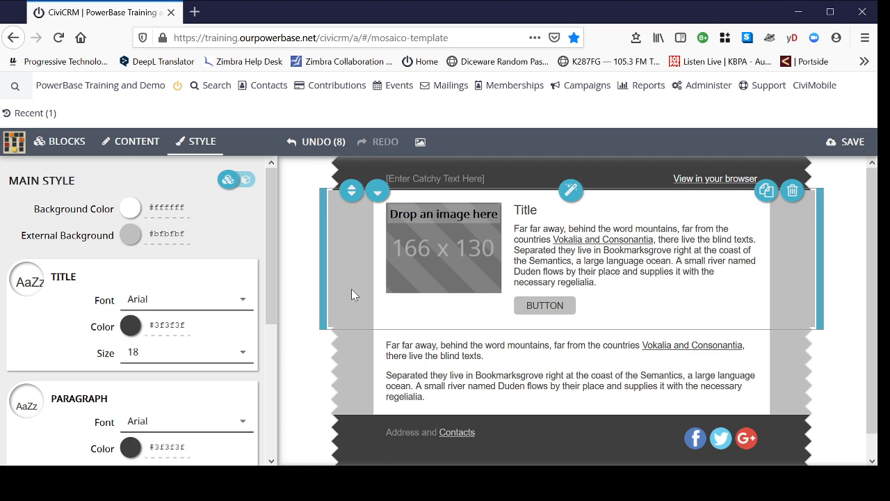
click(245, 182)
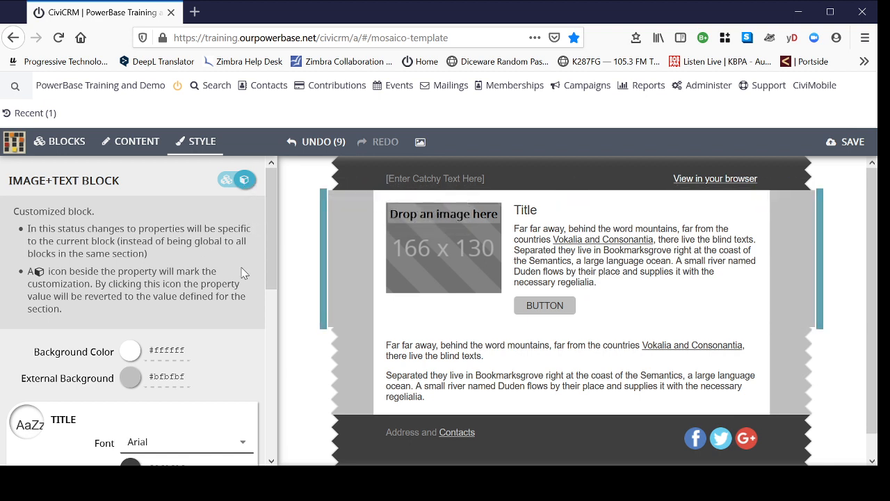
scroll(223, 358, down, 4)
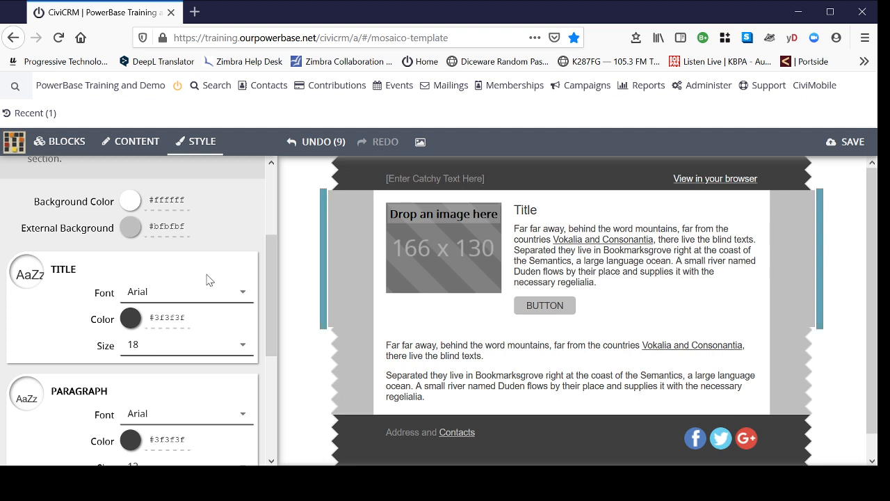
scroll(206, 280, down, 2)
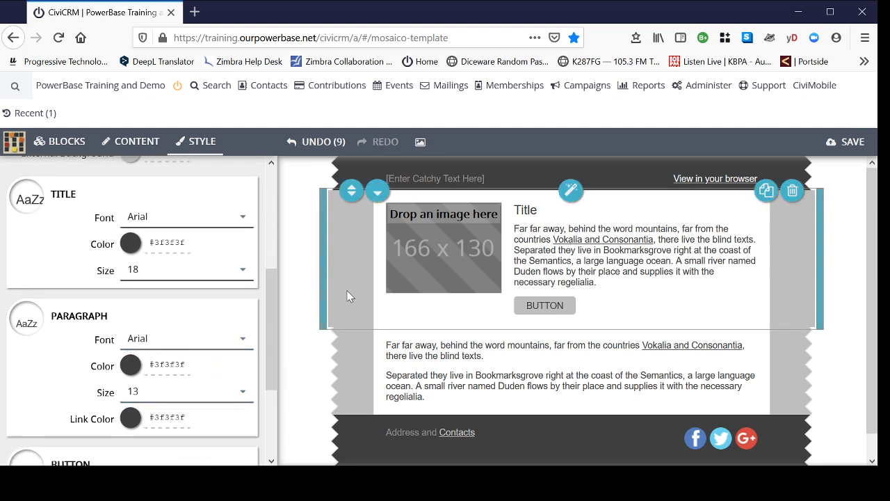
drag(269, 325, 294, 214)
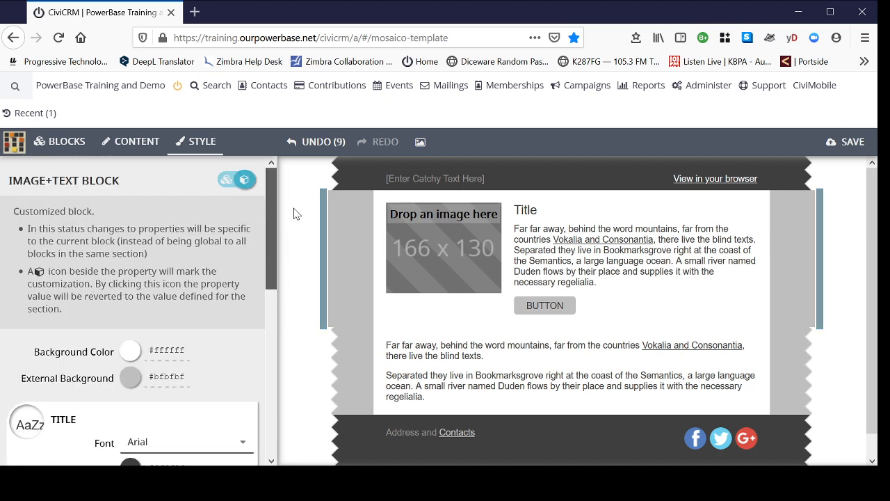
Step: Return to global style editing and set the main style's external background colour to white, #ffffff
click(228, 180)
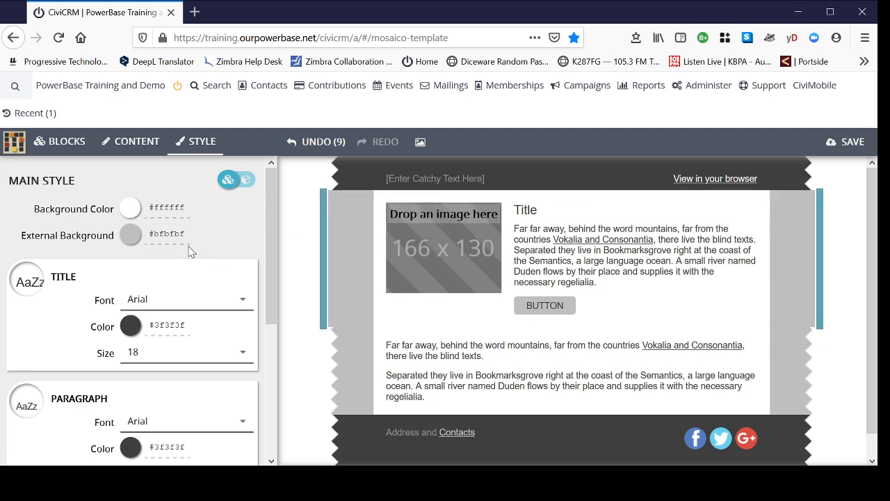
click(125, 239)
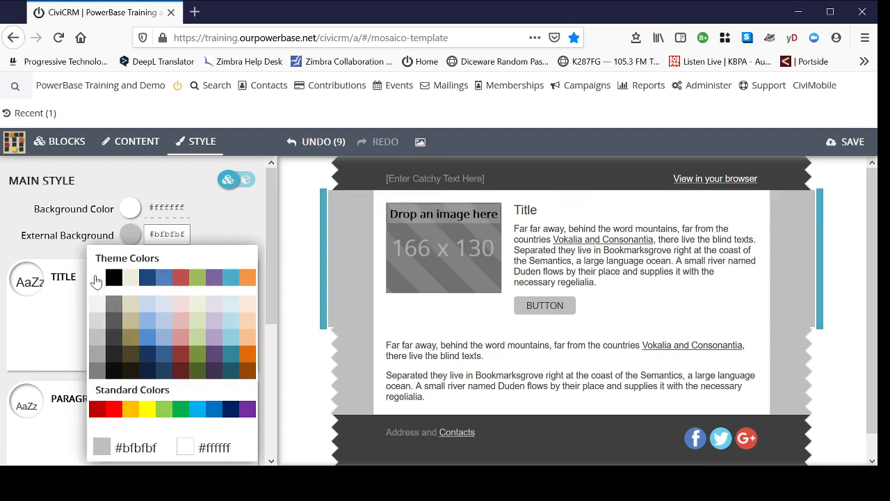
click(94, 278)
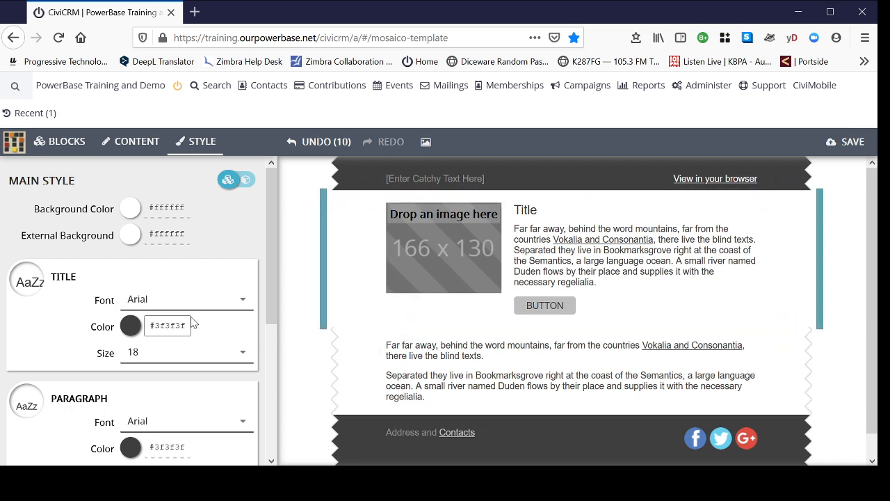
Step: Set the main style's paragraph text size to 15
scroll(208, 279, down, 2)
scroll(247, 272, down, 2)
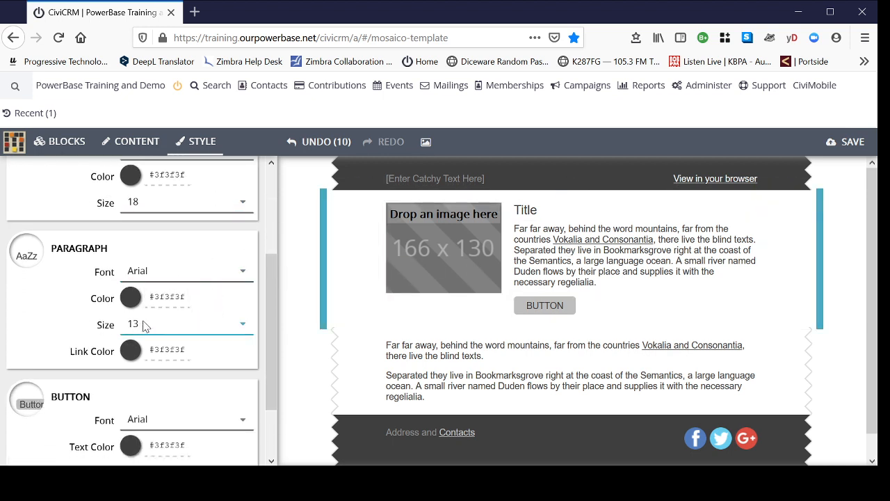
click(243, 324)
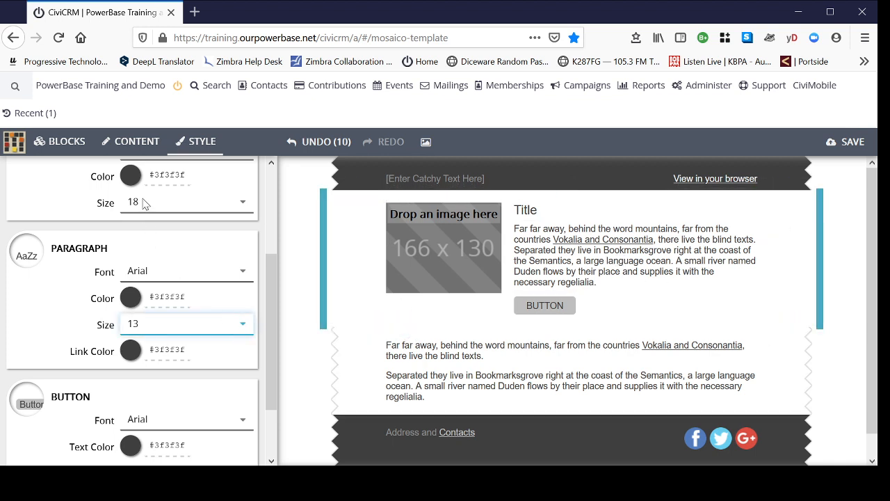
key(Down)
key(Down)
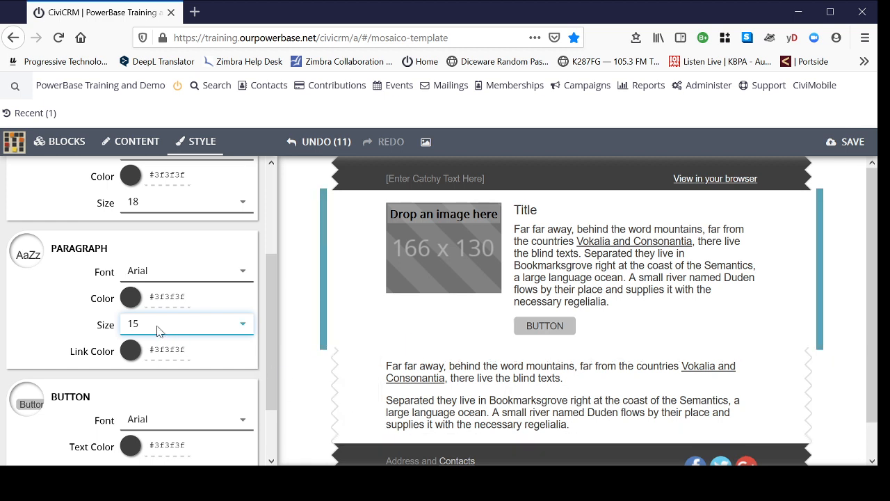
Step: Set the main style's button text size to 15
scroll(493, 331, down, 1)
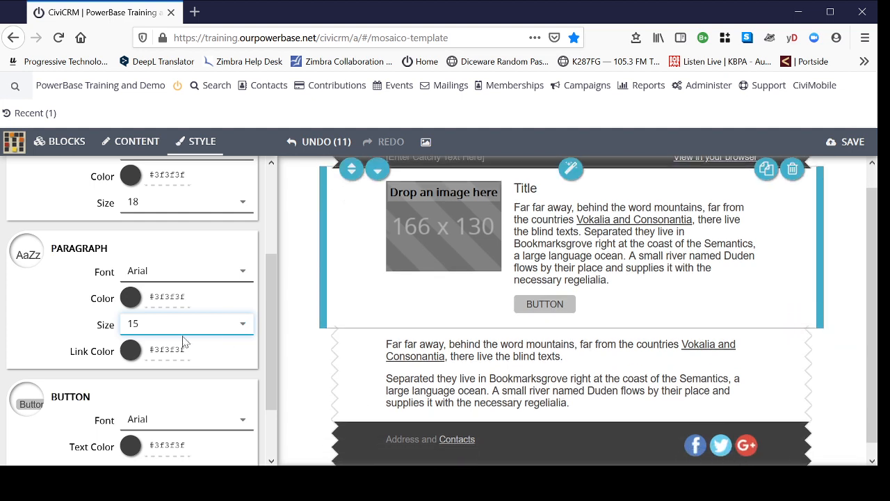
scroll(172, 370, down, 1)
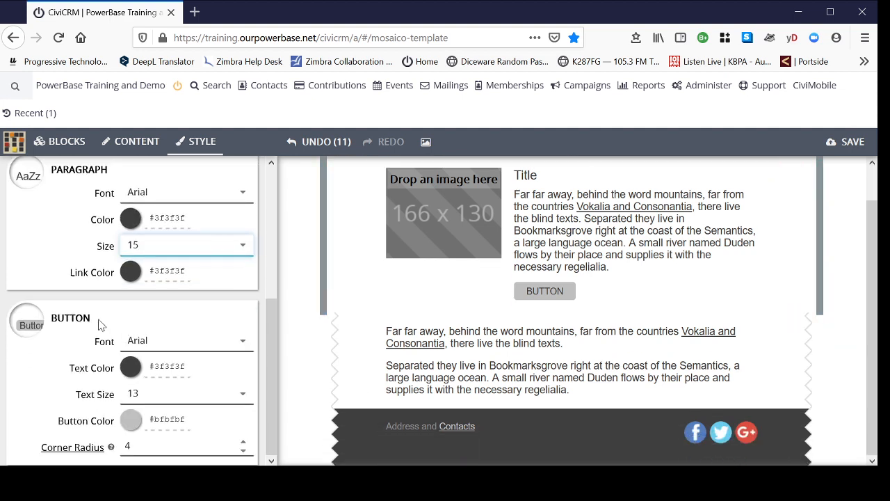
click(241, 394)
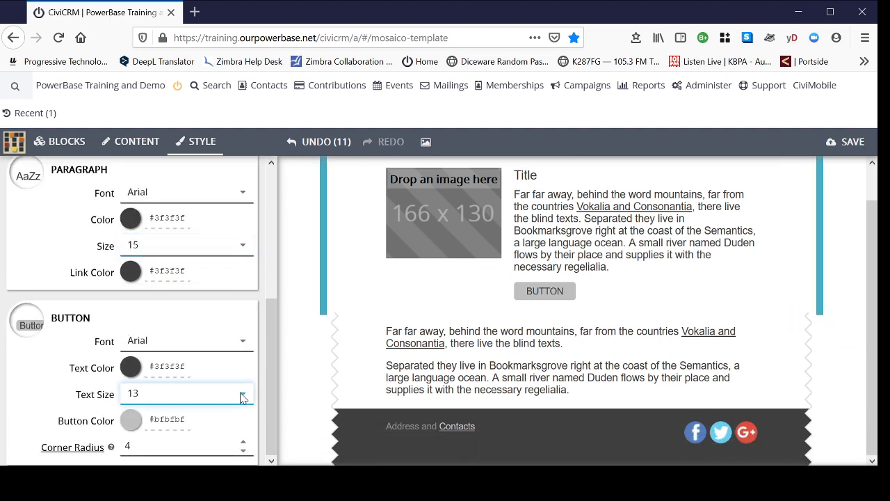
click(174, 259)
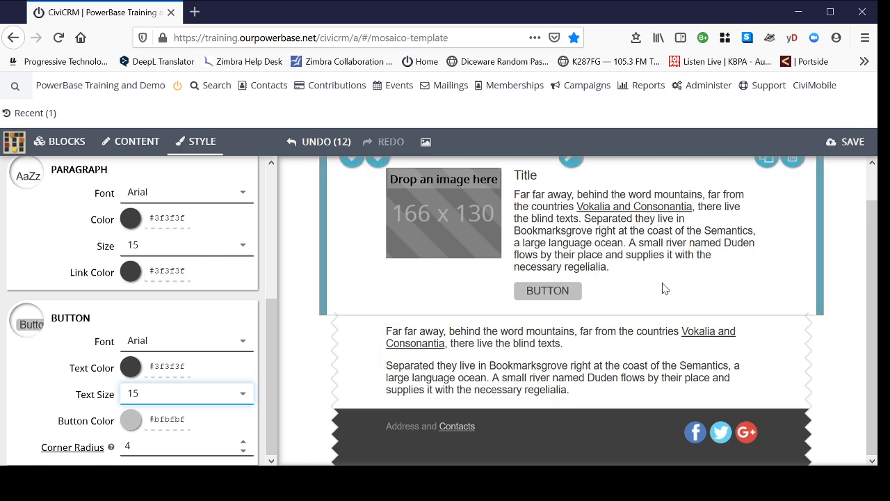
Step: Review the email layout and compare the style settings of the image and text block with those of the preheader
scroll(643, 289, up, 1)
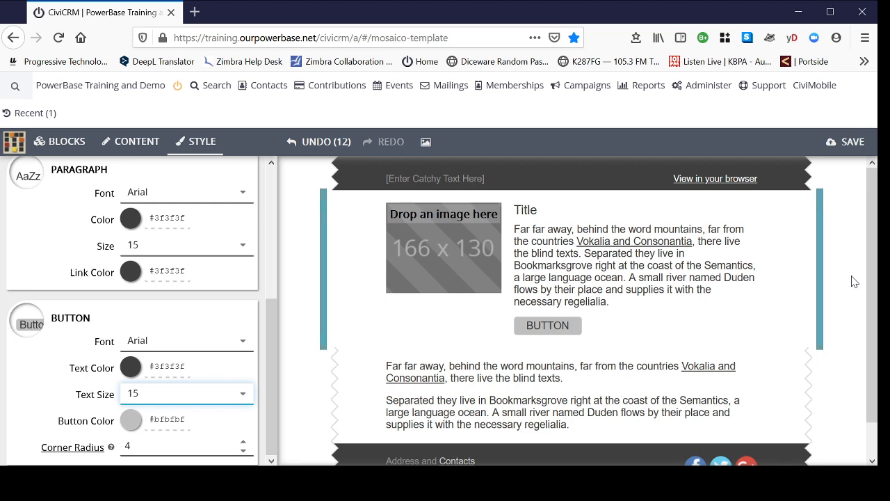
scroll(855, 282, down, 1)
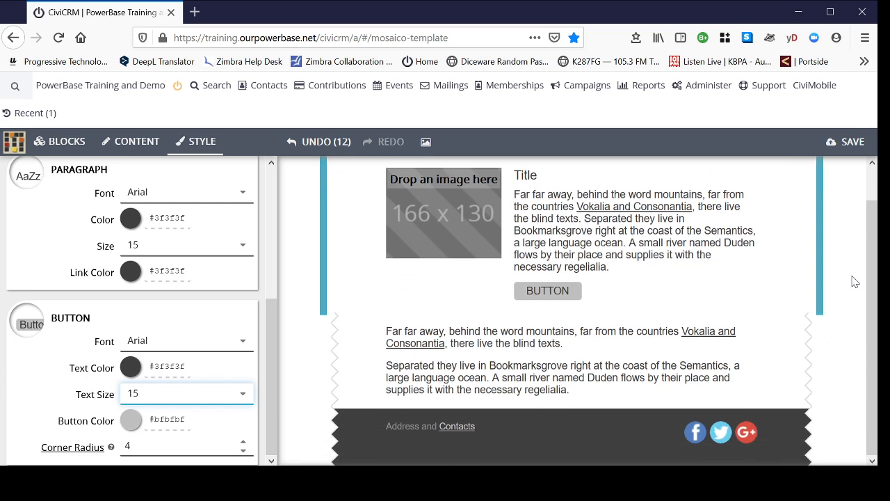
scroll(855, 282, up, 1)
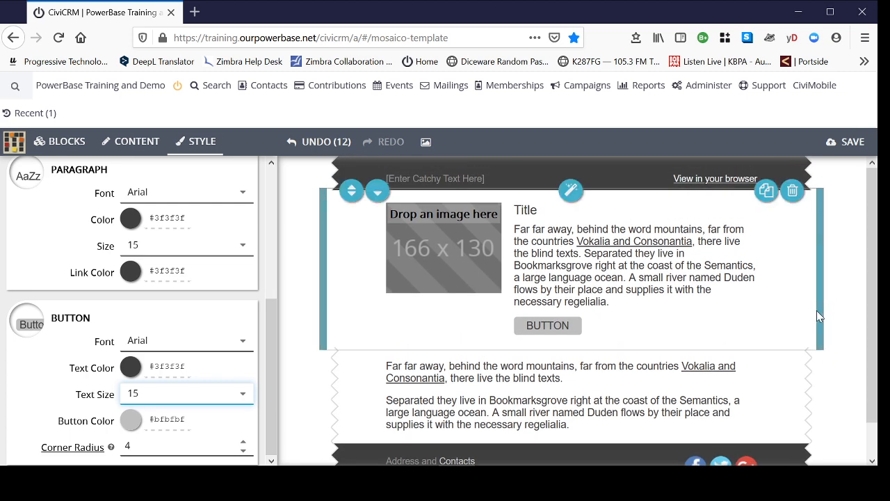
click(354, 278)
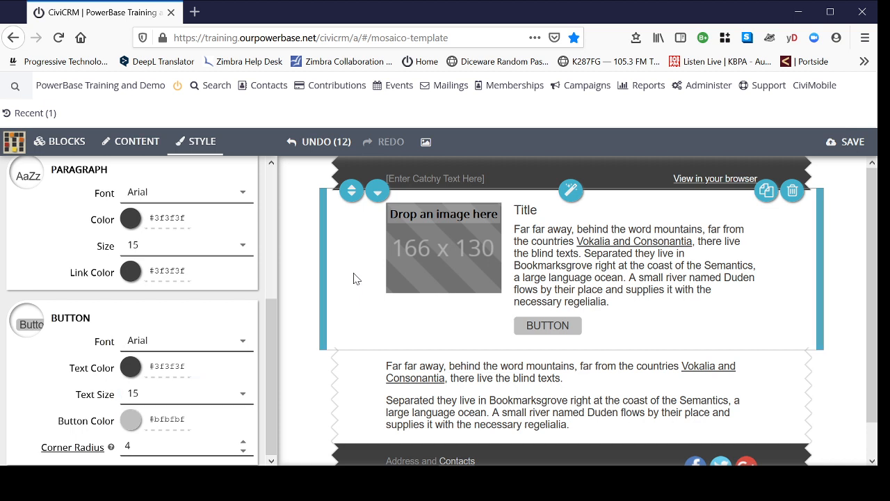
click(518, 176)
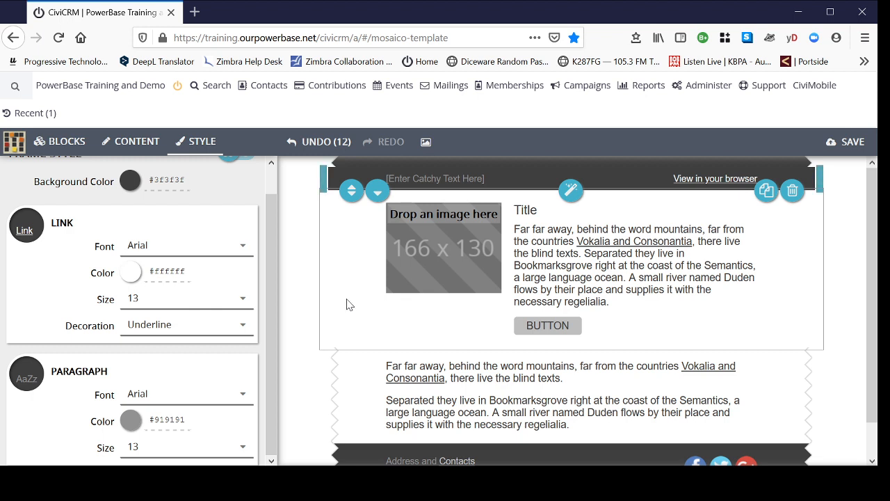
click(302, 318)
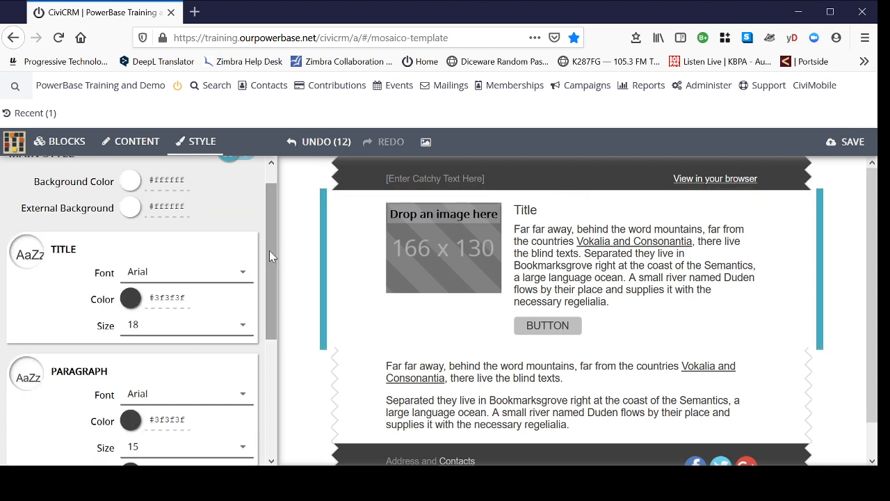
Step: Add a second image and text block with a 166 x 130 image directly below the first one
scroll(271, 256, up, 2)
click(69, 143)
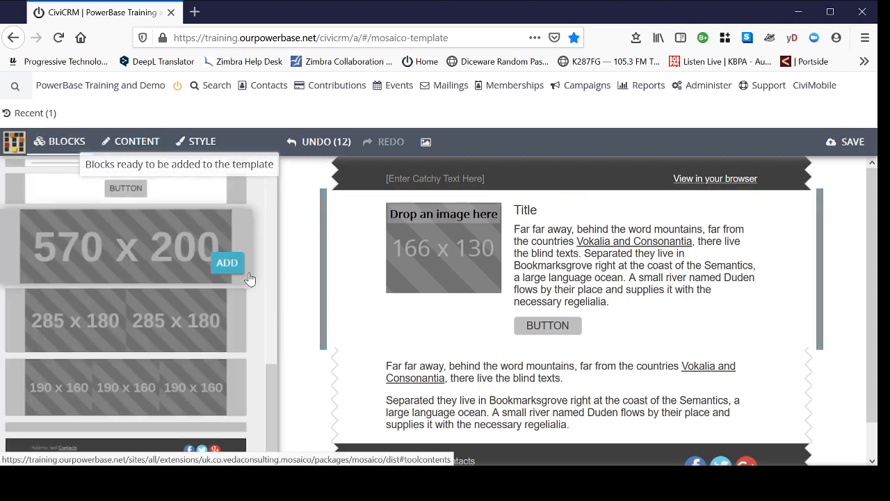
drag(271, 417, 275, 165)
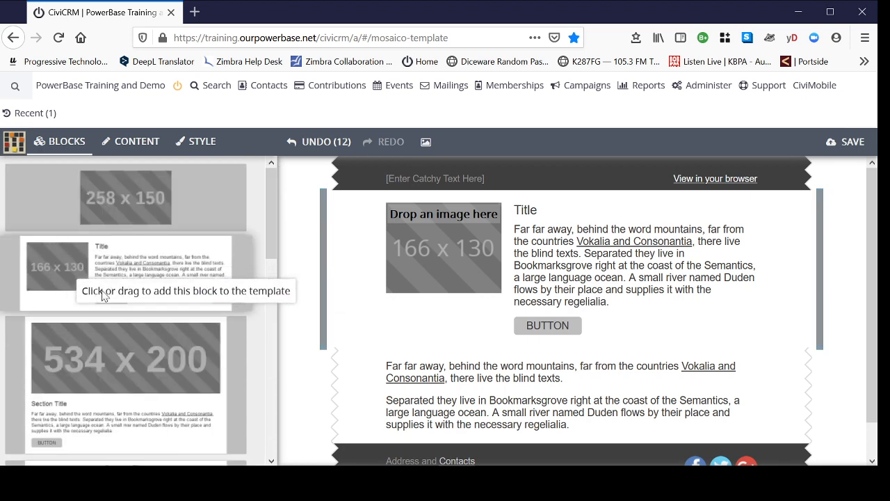
click(218, 298)
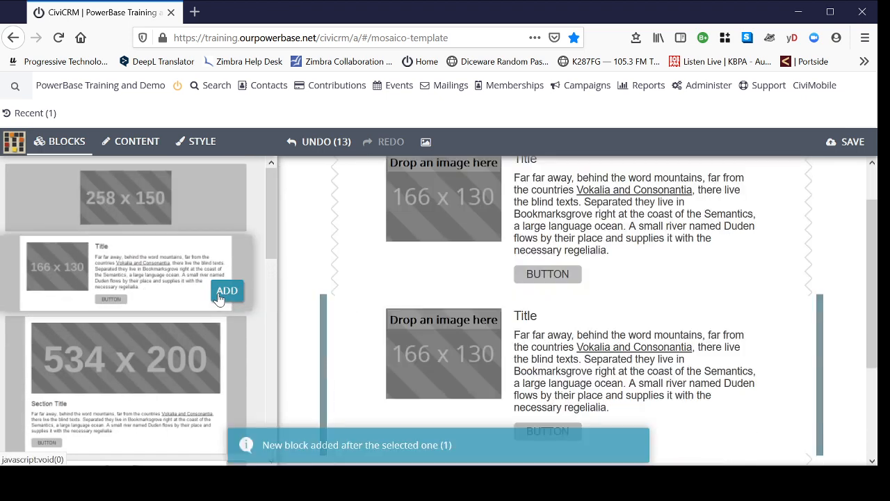
Step: Hide the title and the button of the first image and text block
scroll(798, 327, up, 2)
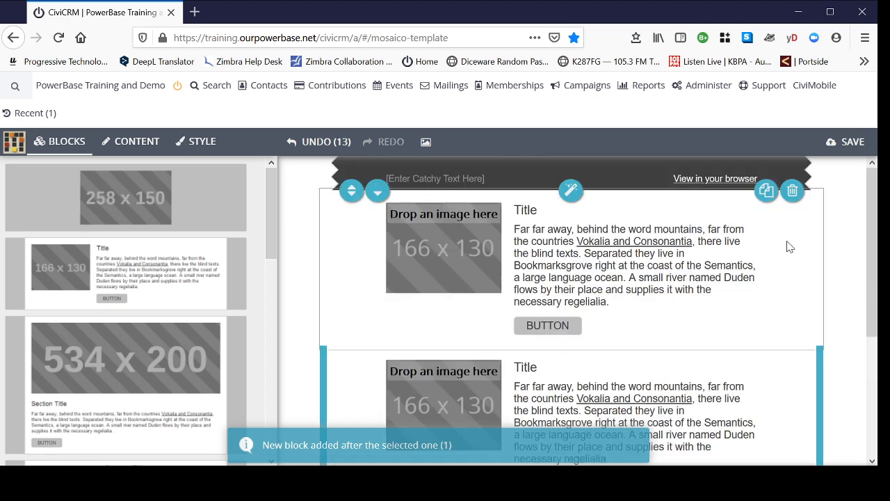
click(624, 218)
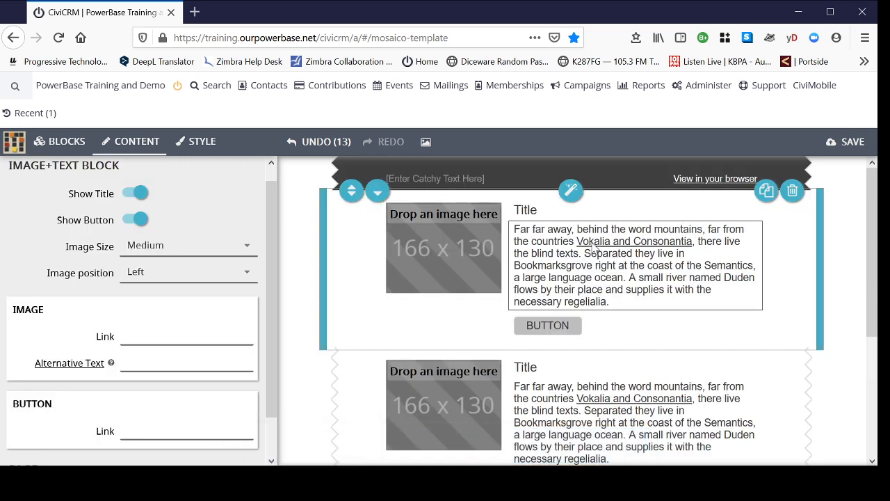
click(132, 194)
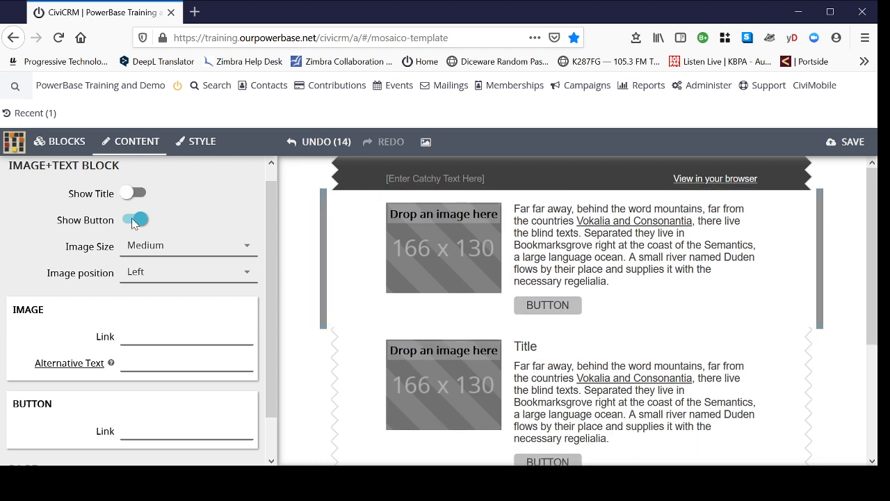
click(133, 221)
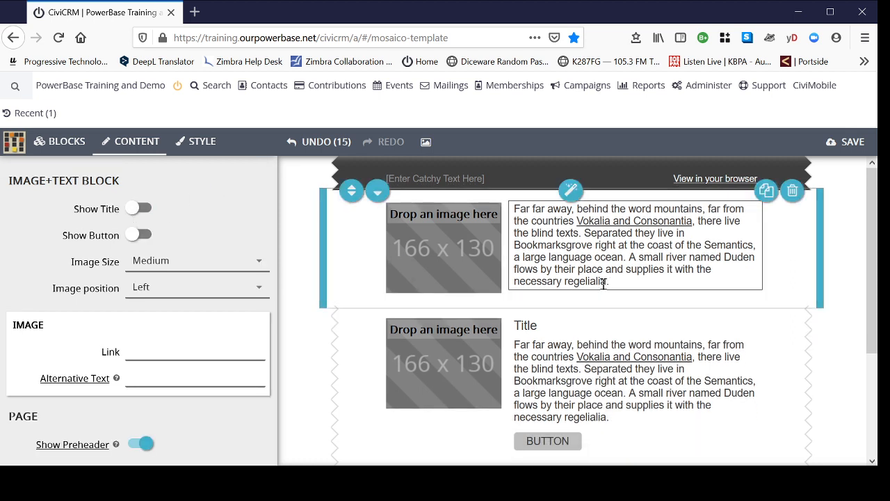
Step: Delete the placeholder text of the first image and text block and place the ptp logo from the gallery in its image area
drag(604, 283, 519, 209)
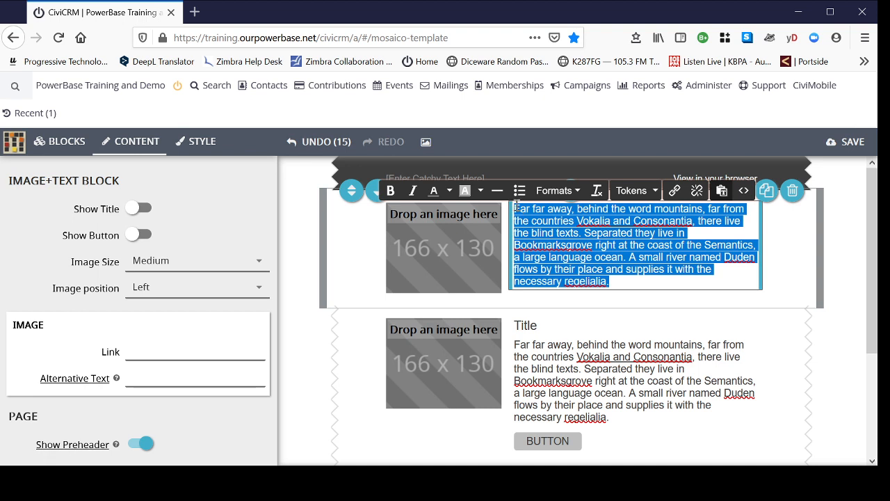
key(BackSpace)
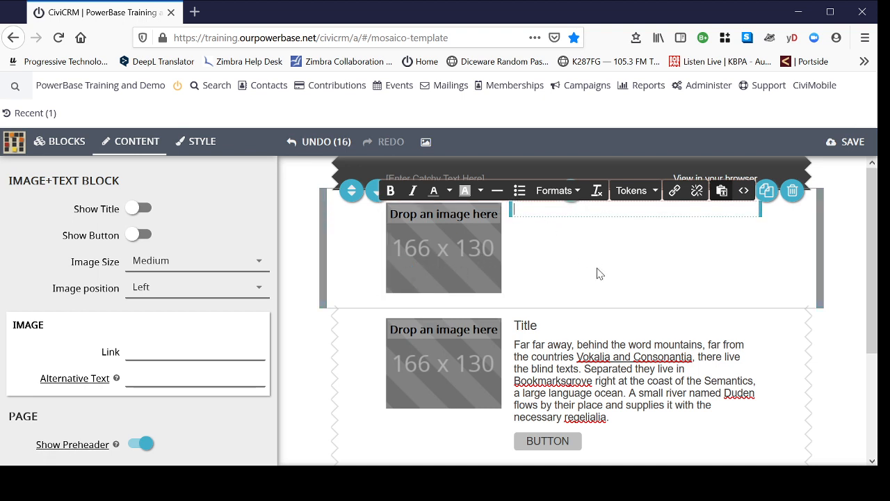
click(437, 256)
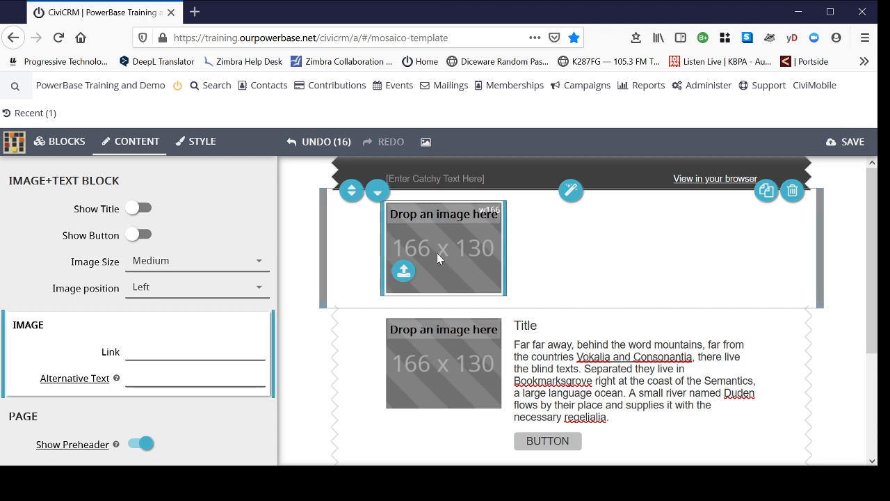
click(426, 145)
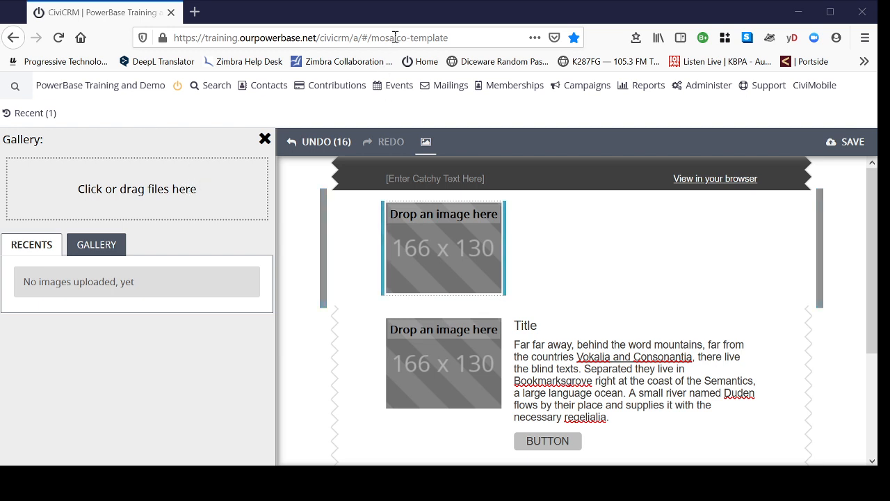
click(101, 250)
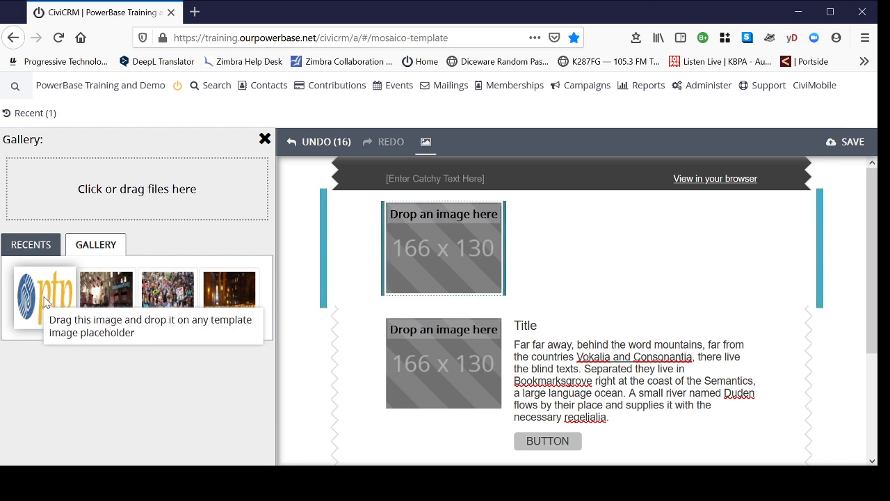
drag(46, 300, 444, 248)
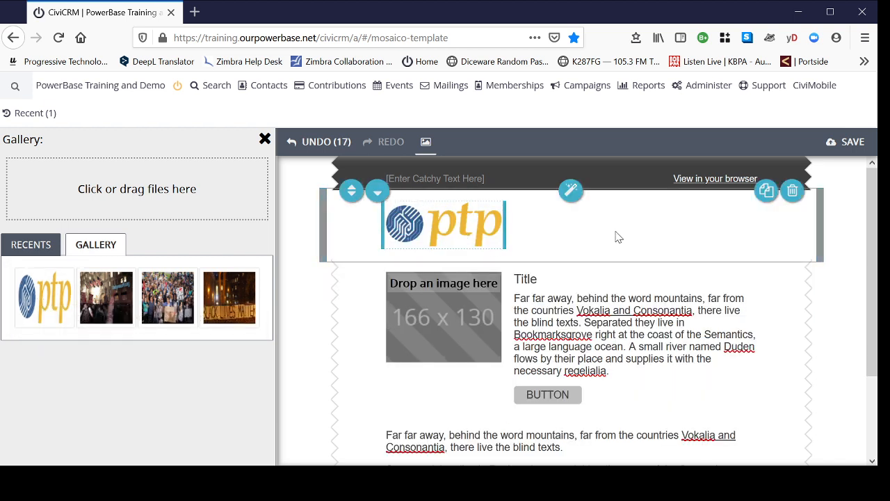
click(264, 140)
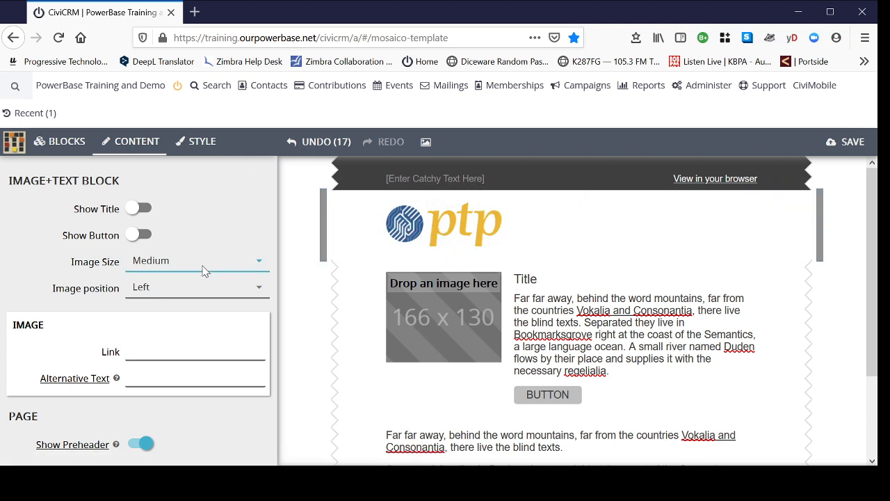
Step: Try the Big image size on the ptp logo and set it back to Medium
click(257, 267)
click(223, 318)
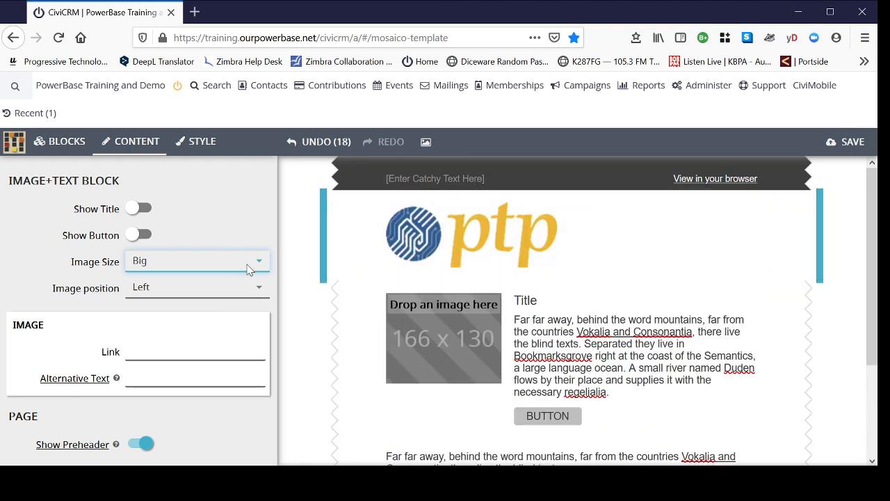
click(226, 297)
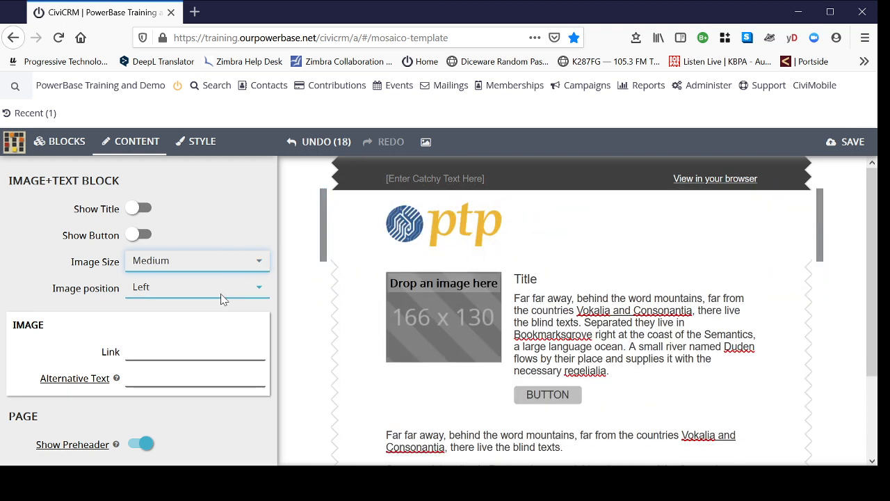
click(143, 352)
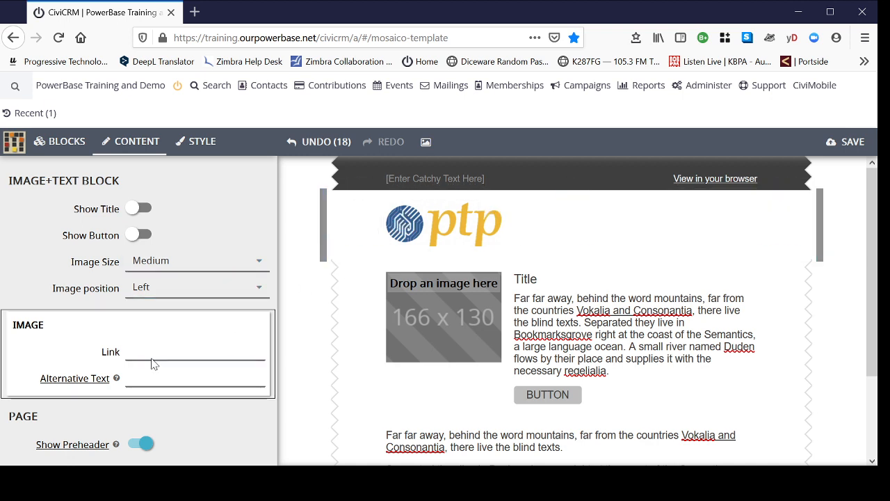
text(ht)
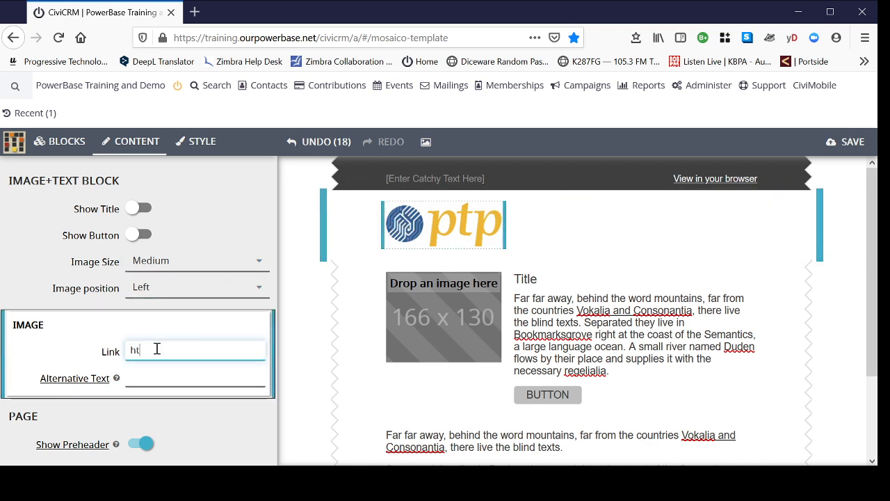
text(tps://pro)
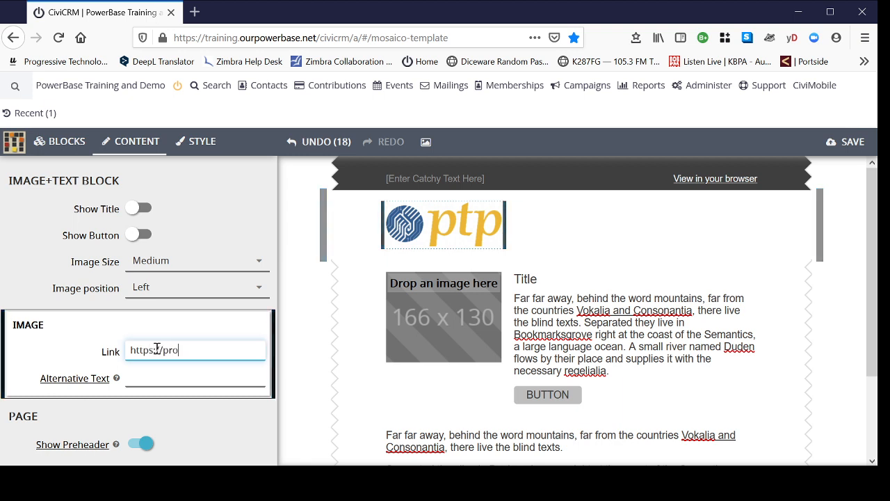
text(gressivetech.org)
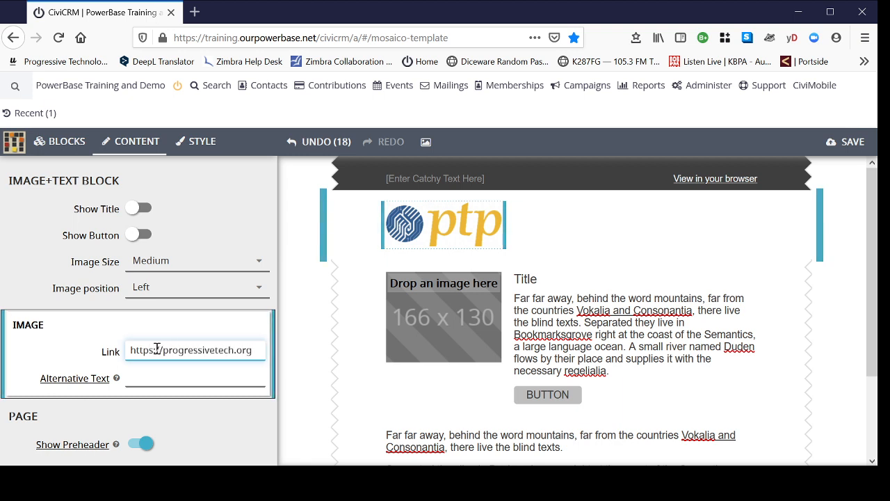
click(185, 375)
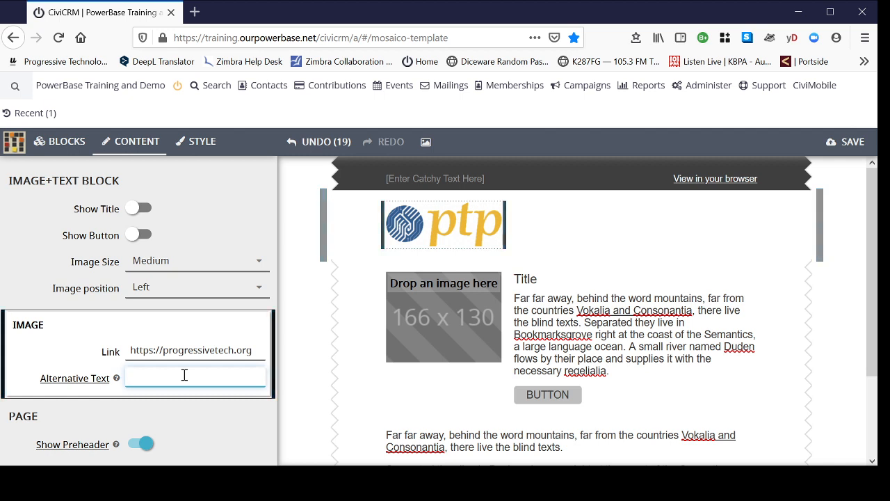
text(logo image)
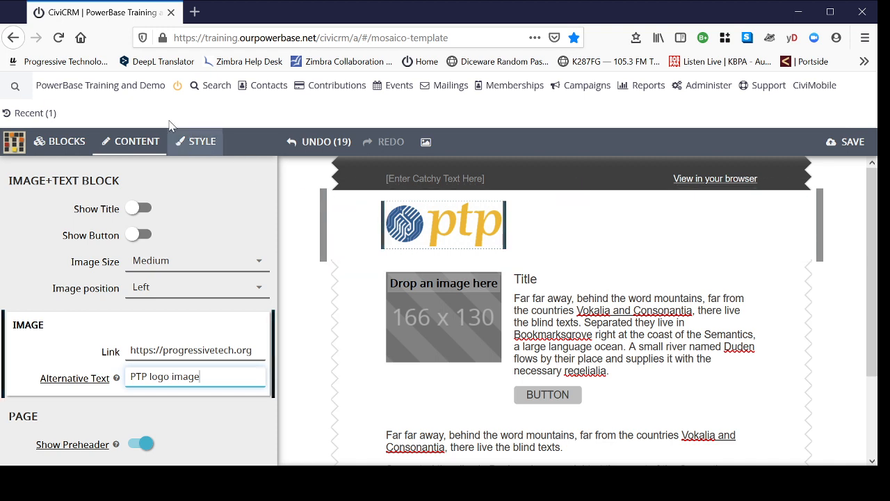
Step: Look through the available content blocks and review the email layout down to the footer
click(64, 144)
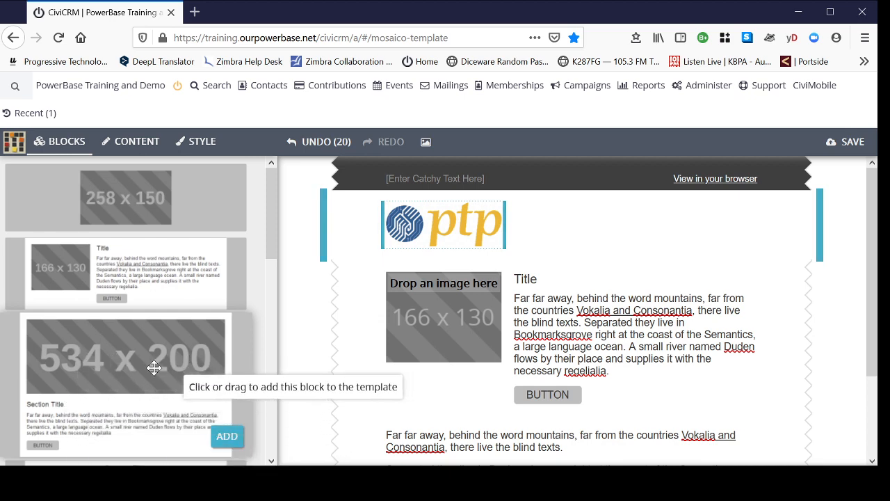
scroll(153, 358, down, 5)
scroll(154, 378, down, 4)
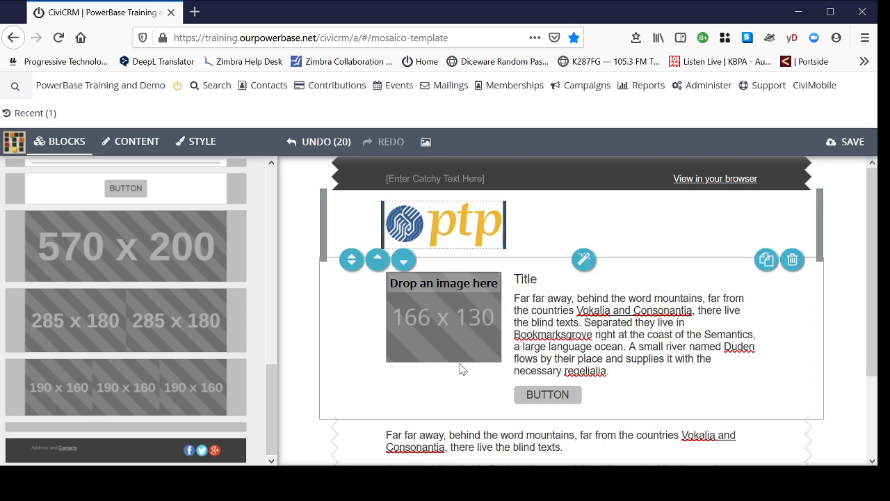
click(439, 400)
click(704, 370)
scroll(704, 371, down, 3)
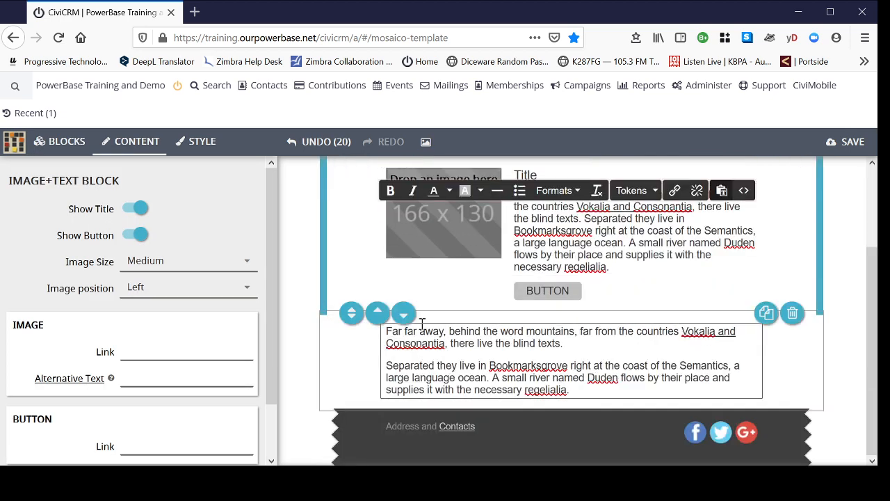
scroll(699, 298, up, 3)
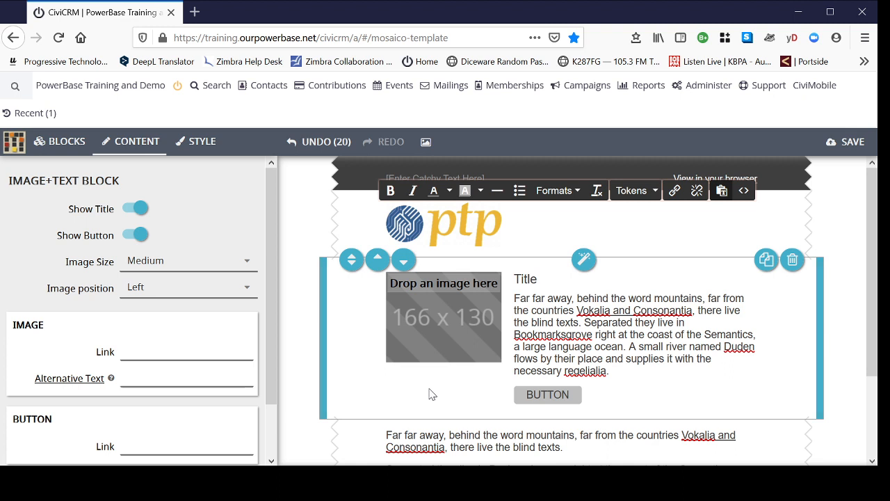
Step: Place the daytime crowd photo from the gallery in the image area of the second image and text block
click(449, 313)
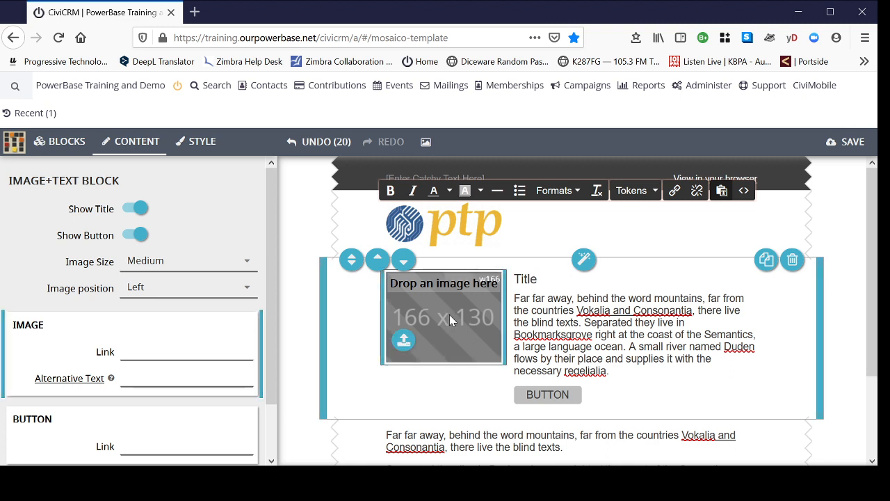
click(426, 144)
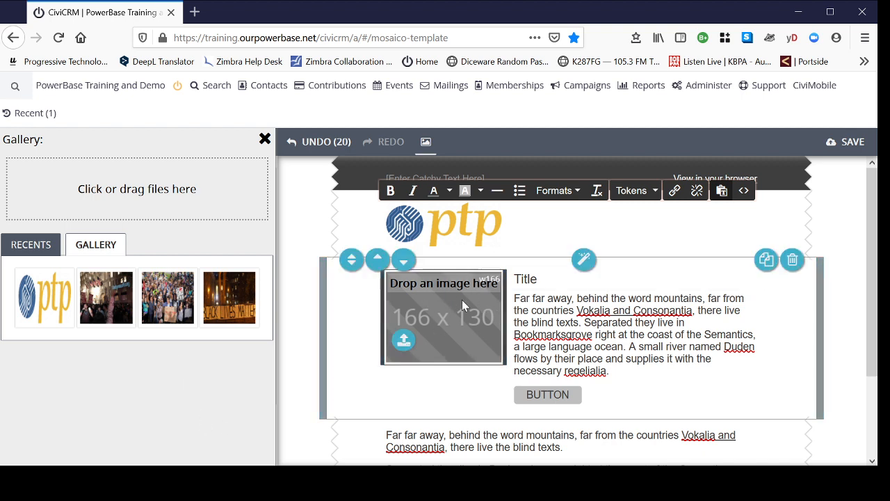
click(169, 306)
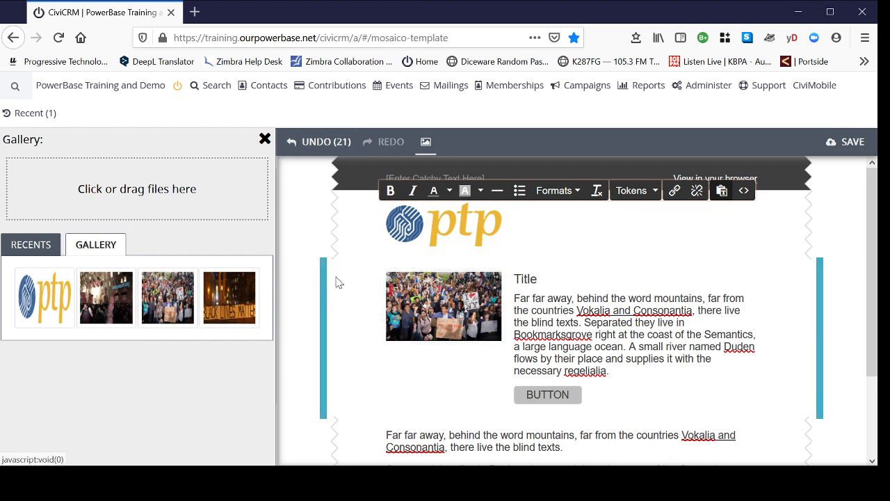
click(264, 139)
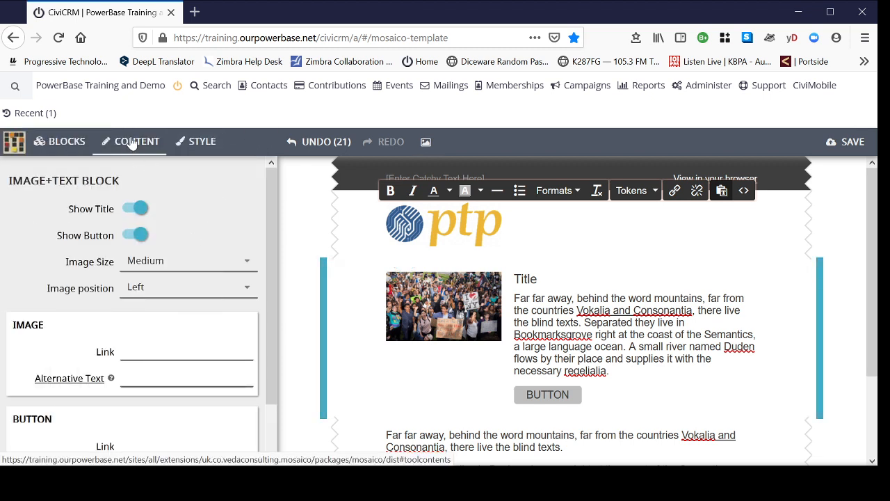
Step: Try the Big image size on the crowd photo and set it back to Medium
click(247, 268)
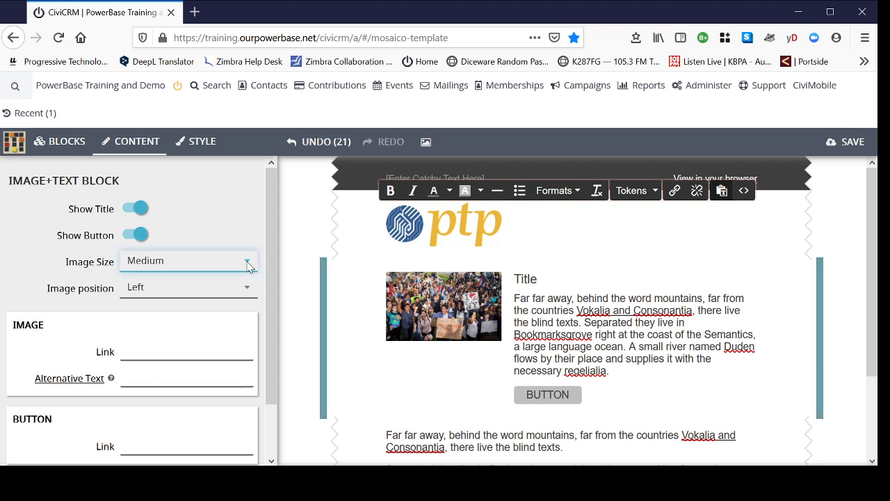
click(192, 320)
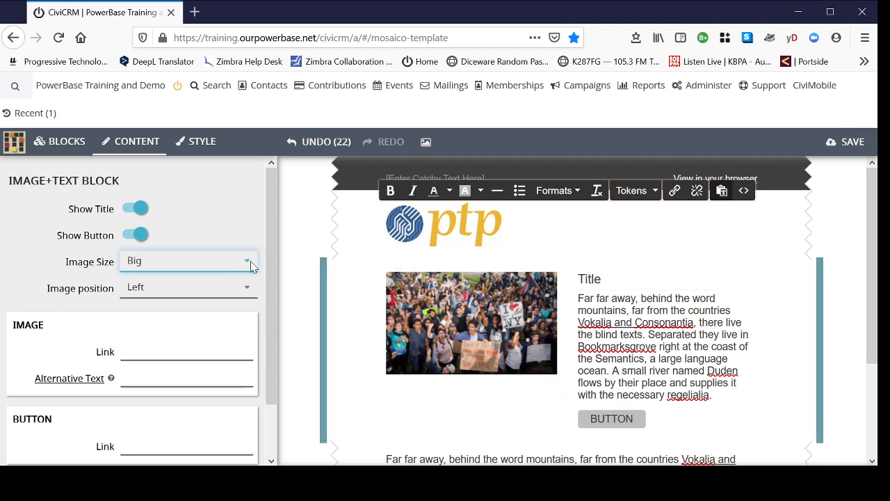
click(222, 297)
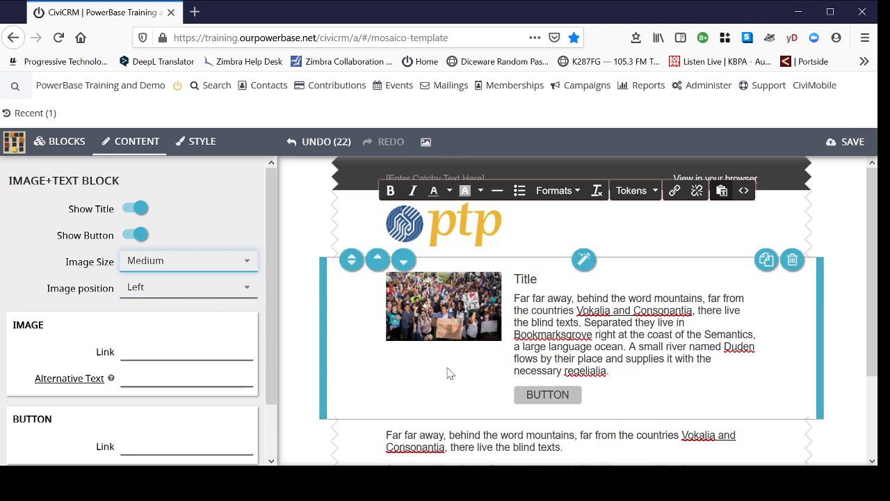
Step: Make the title of the second image and text block bold
click(548, 284)
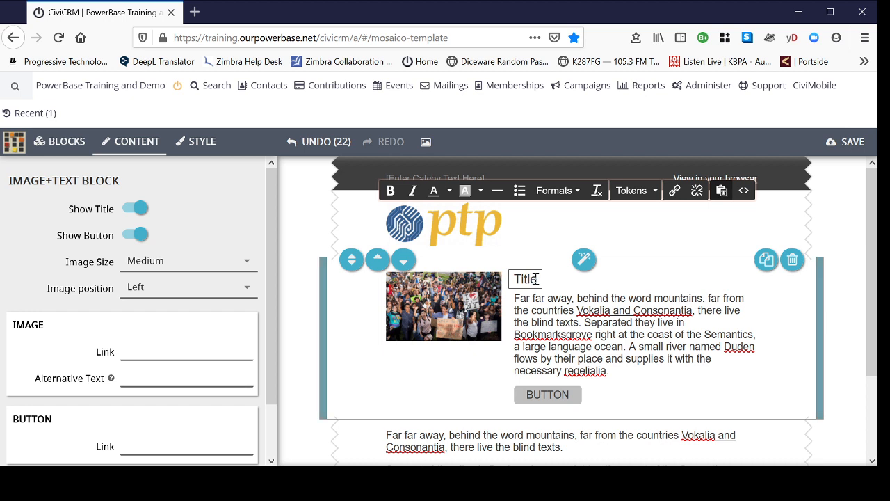
drag(537, 279, 510, 279)
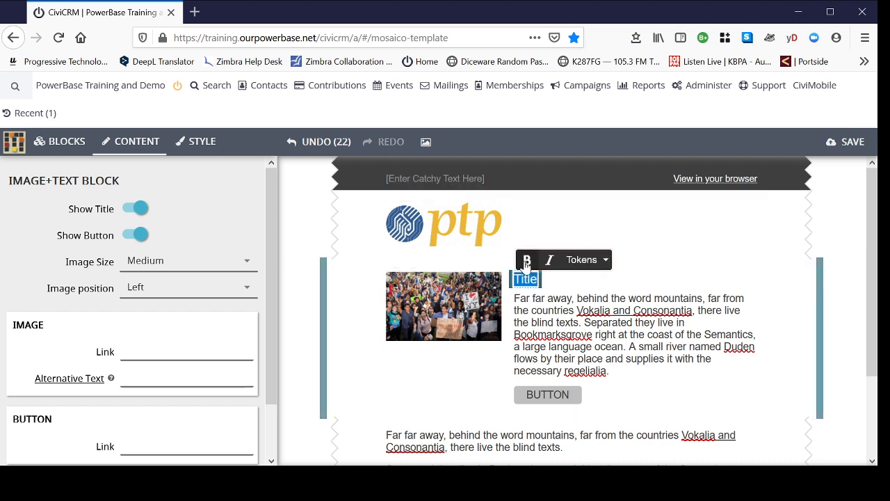
click(527, 260)
click(603, 359)
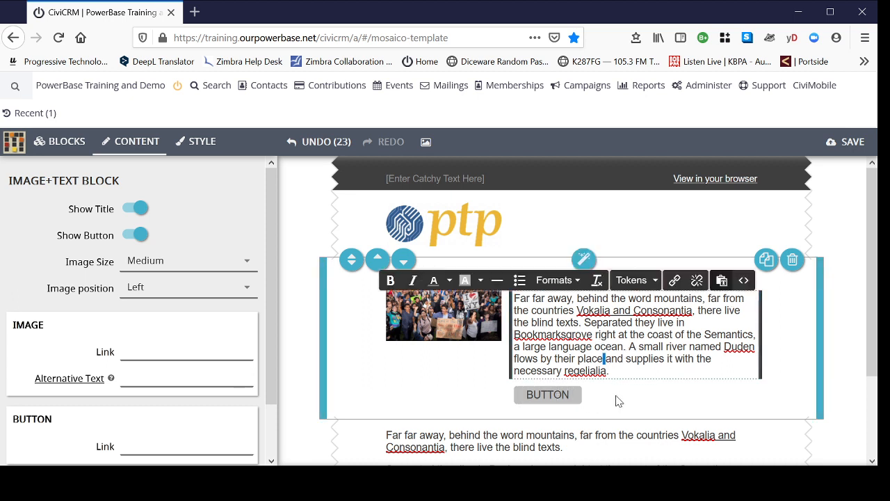
click(155, 345)
click(150, 344)
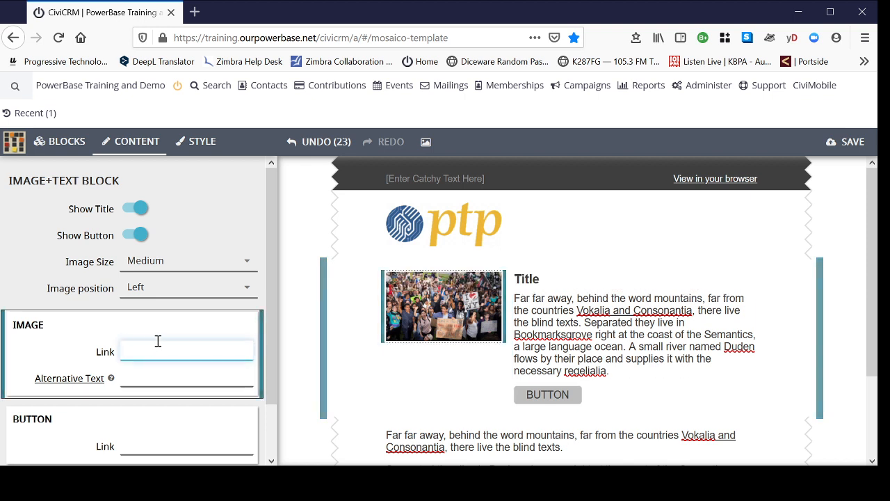
text(https://progressivetech.org)
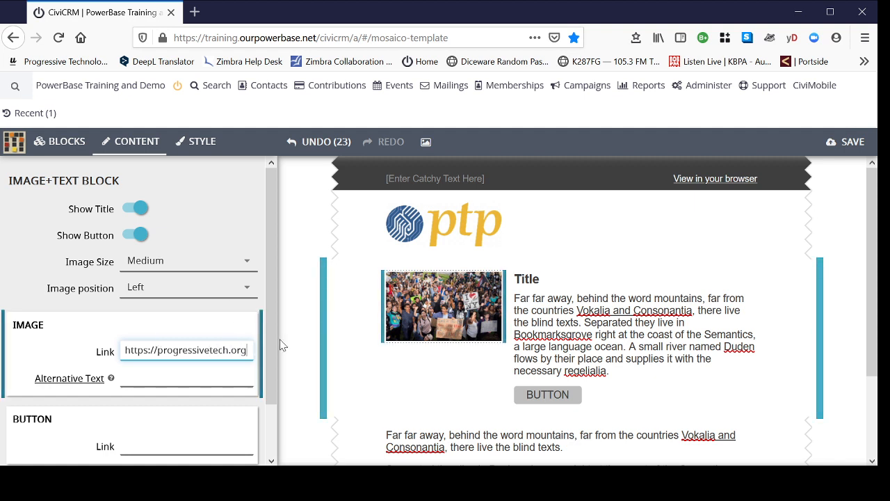
drag(249, 351, 124, 349)
key(ctrl+c)
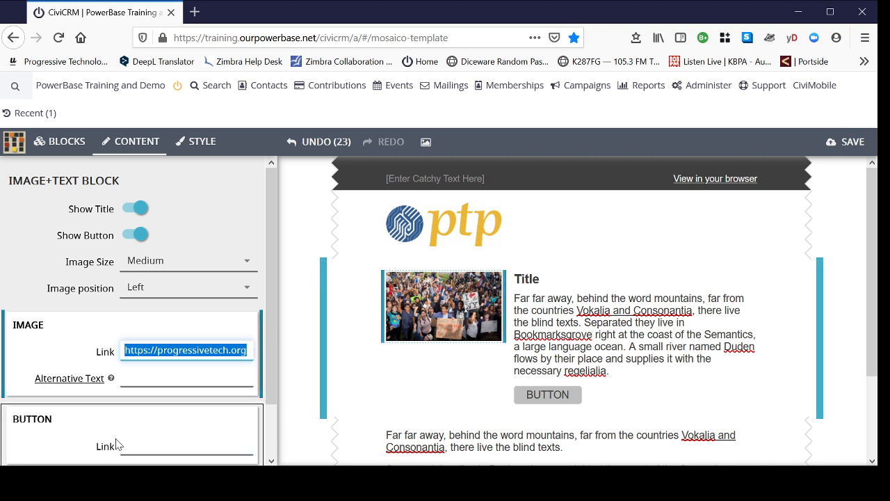
click(145, 446)
key(ctrl+v)
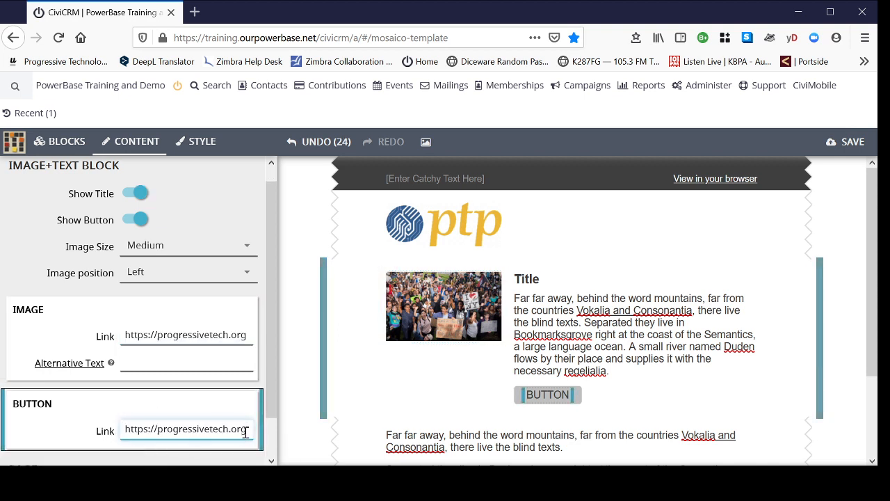
text(/)
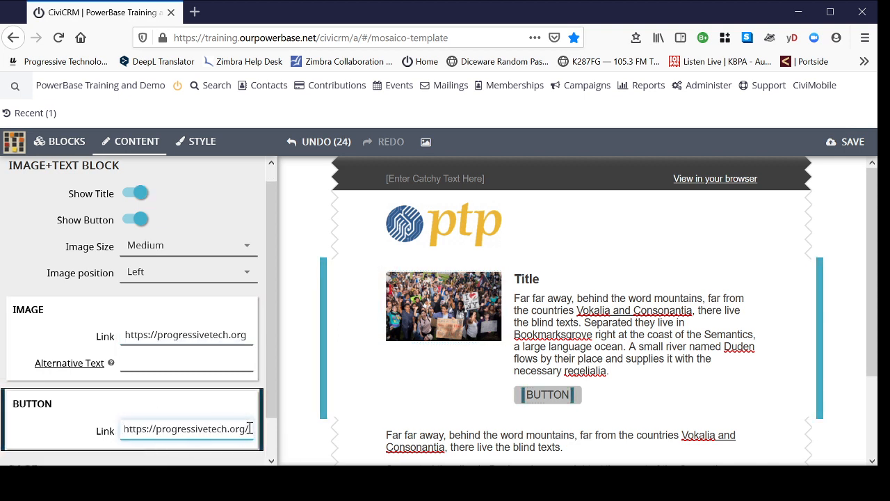
text(donate)
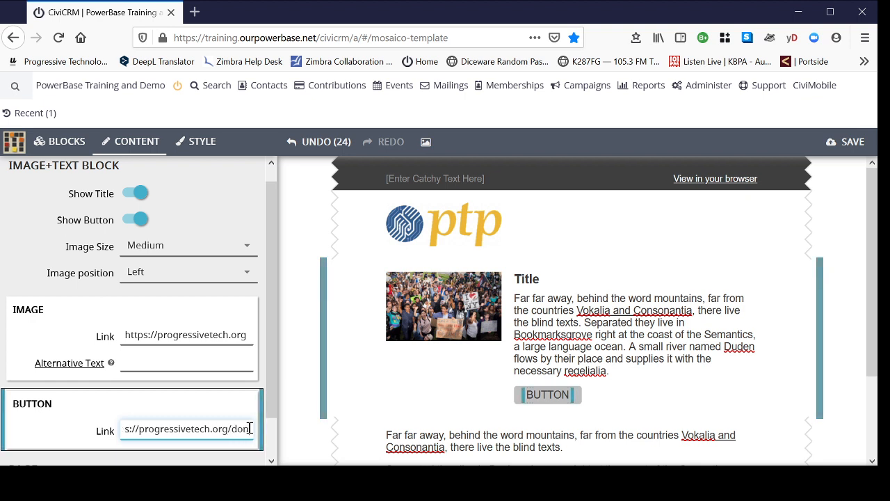
Step: Relabel the button of the image and text block as "DONATE NOW"
click(554, 394)
double_click(553, 394)
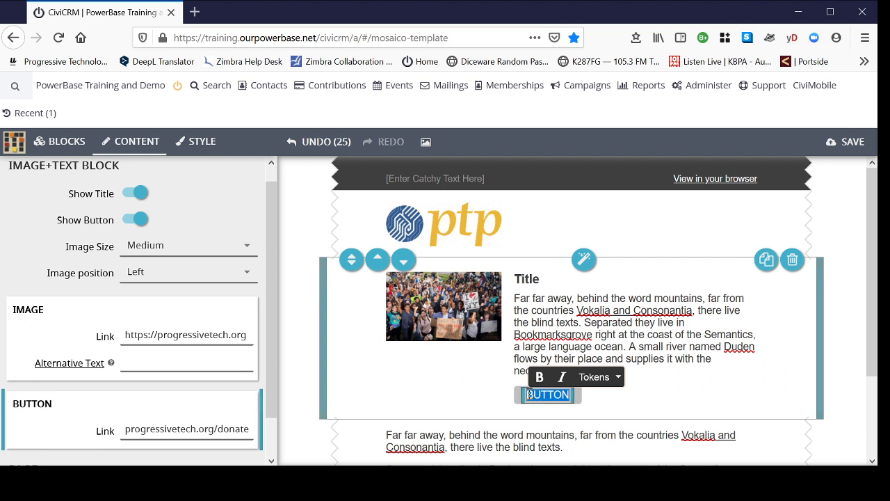
text(DONATE NOW)
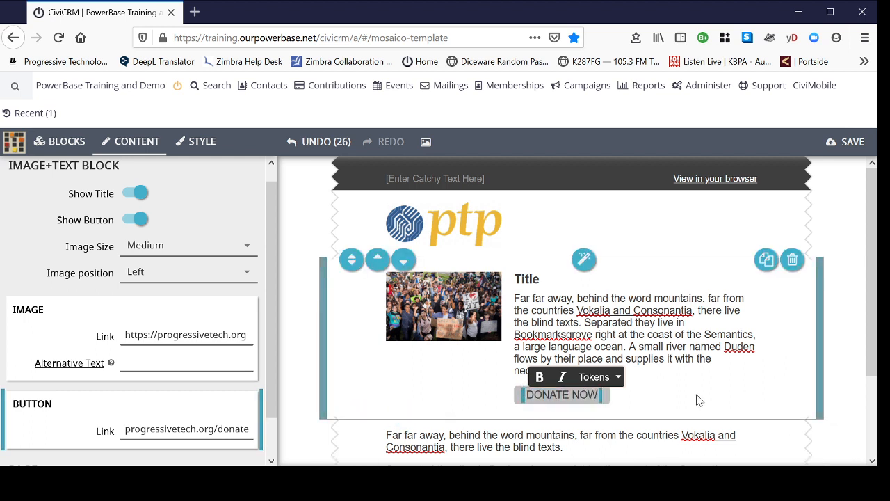
click(654, 394)
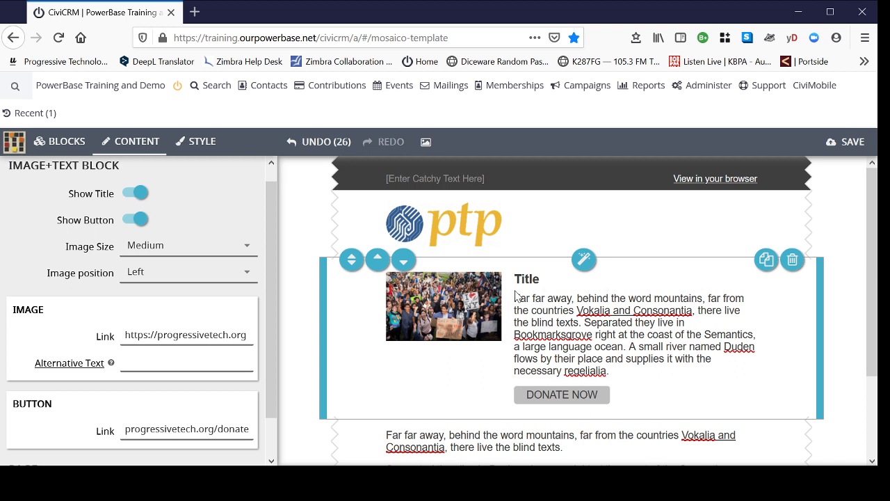
Step: Add a greeting line above the image and text block's paragraph, reading "Hi" followed by the First Name token
triple_click(630, 370)
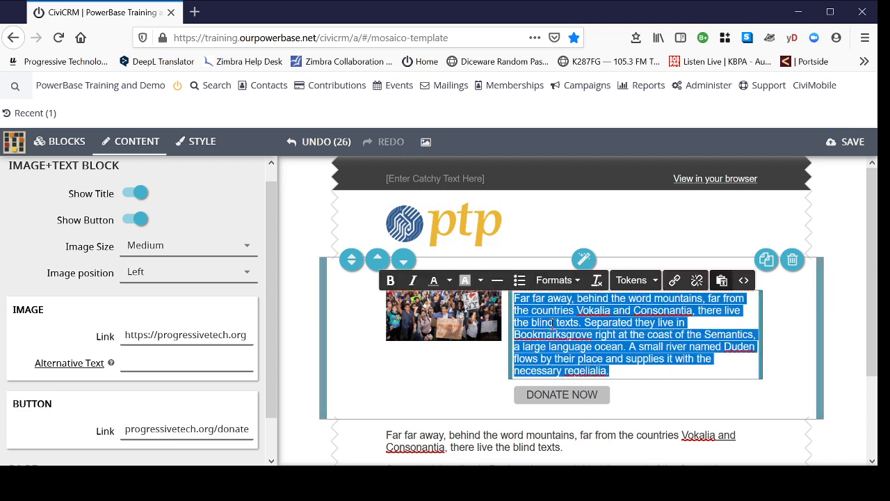
click(648, 360)
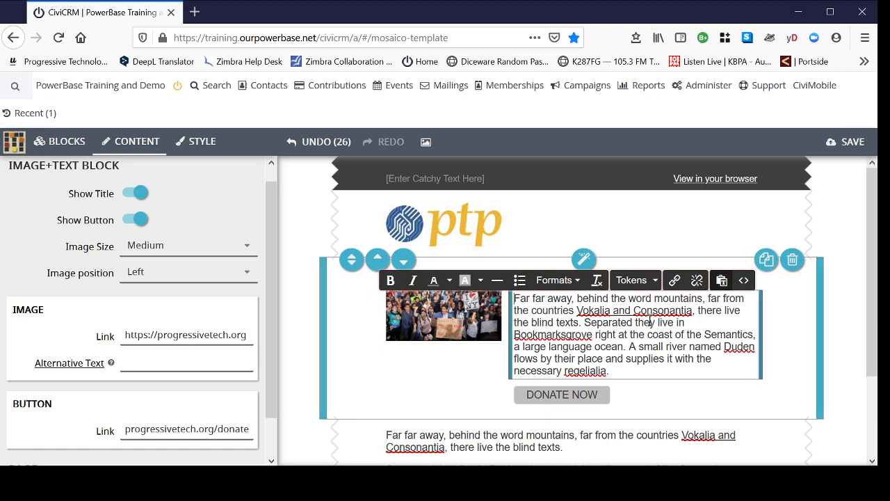
key(Return)
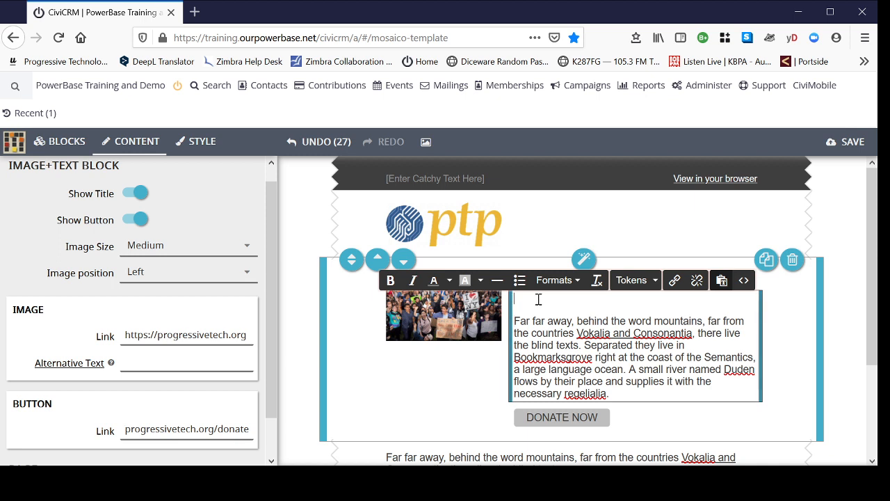
text(Dear)
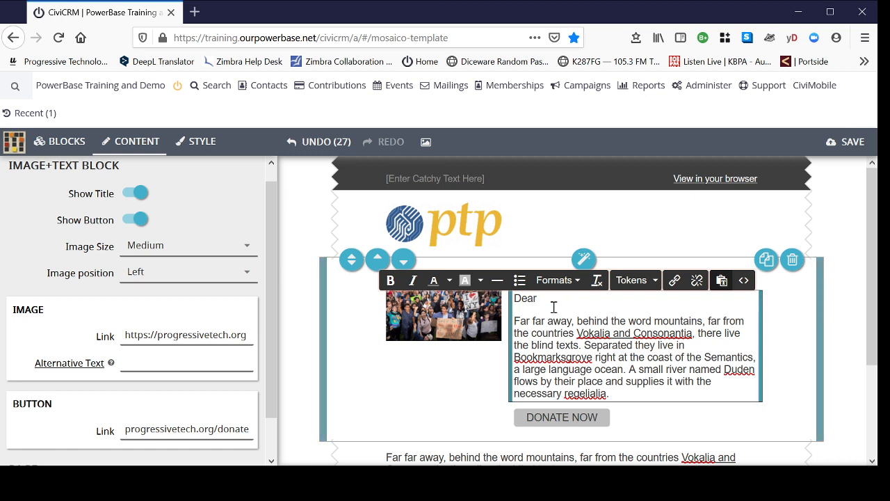
drag(548, 296, 512, 300)
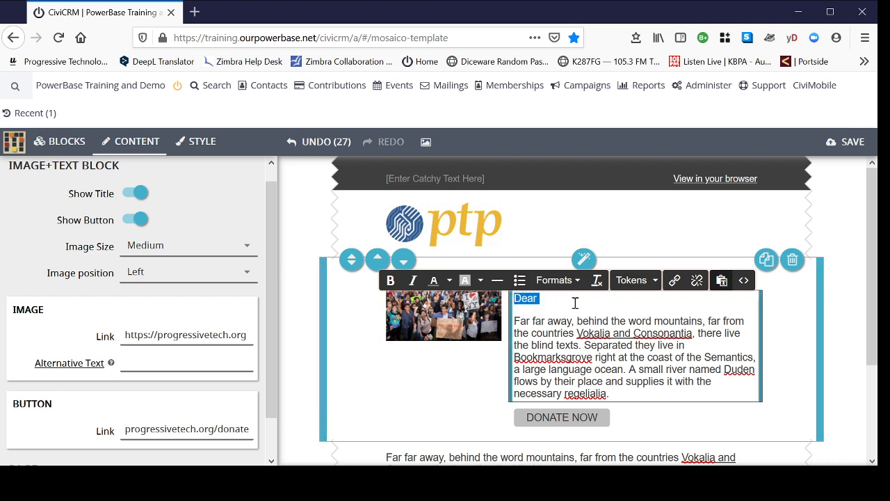
text(Hi)
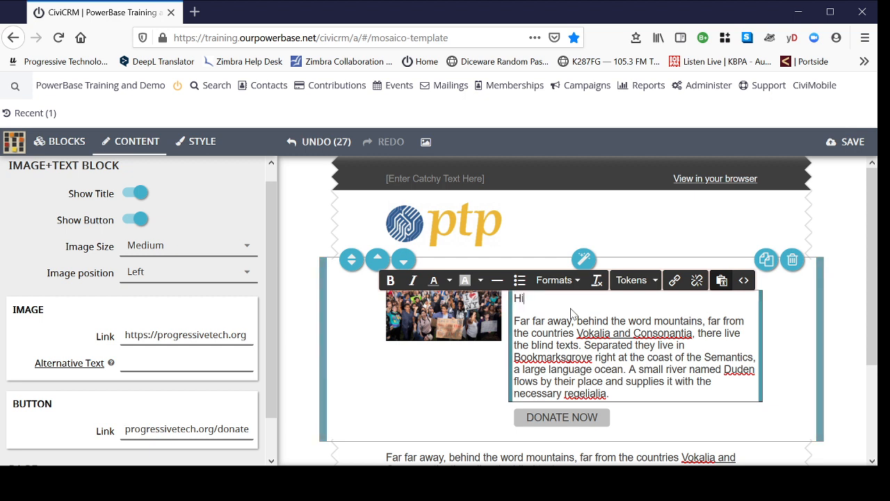
click(654, 281)
click(647, 304)
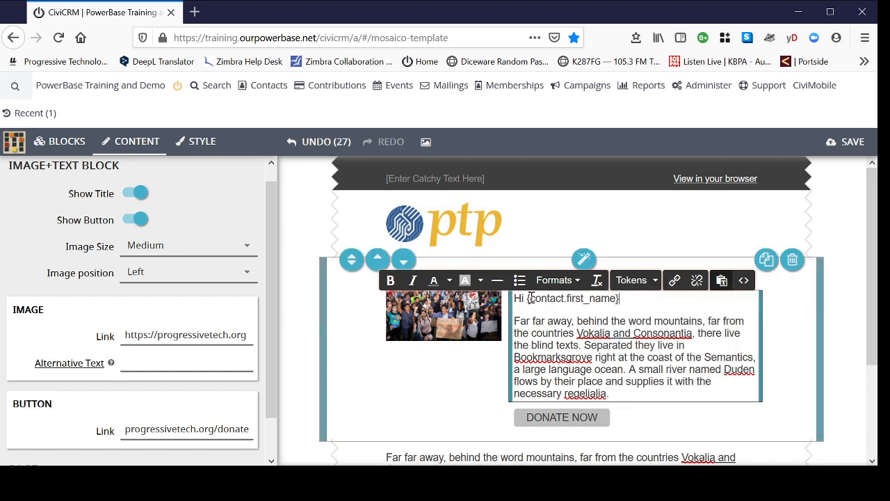
Step: Look through the full list of insertable tokens down to the address tokens, and close it without inserting one
click(654, 281)
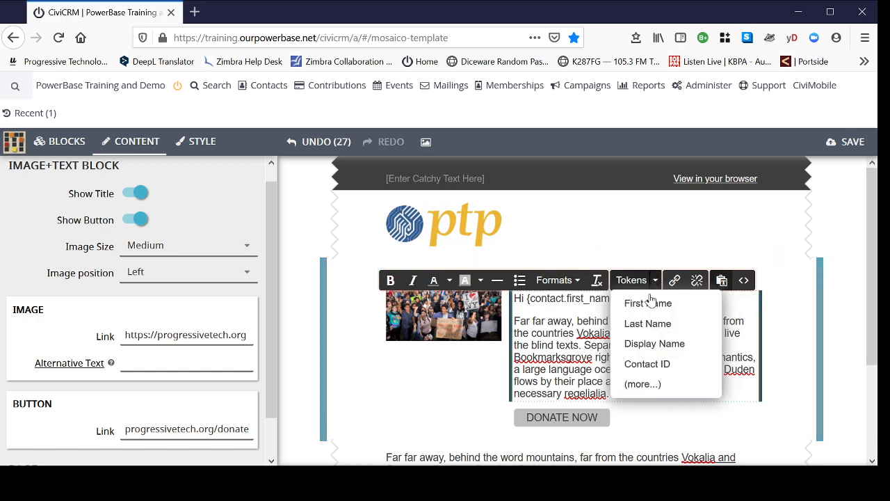
click(646, 386)
scroll(491, 358, down, 3)
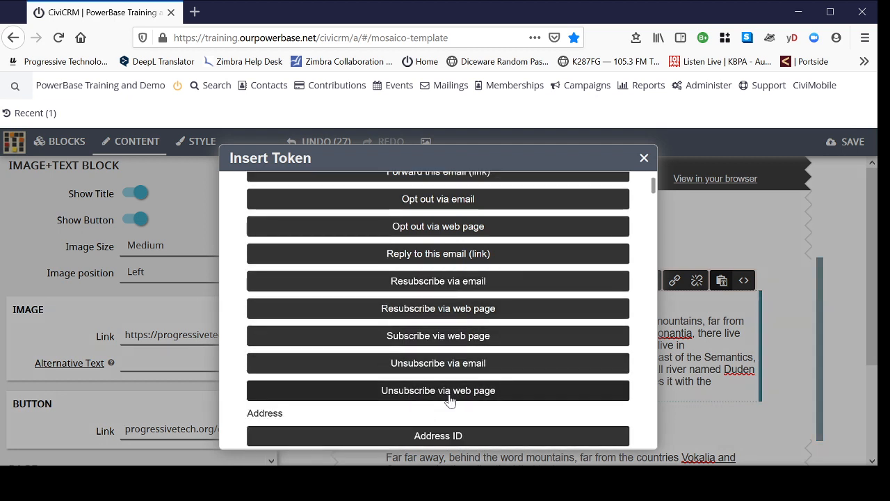
scroll(531, 398, down, 4)
scroll(533, 400, down, 3)
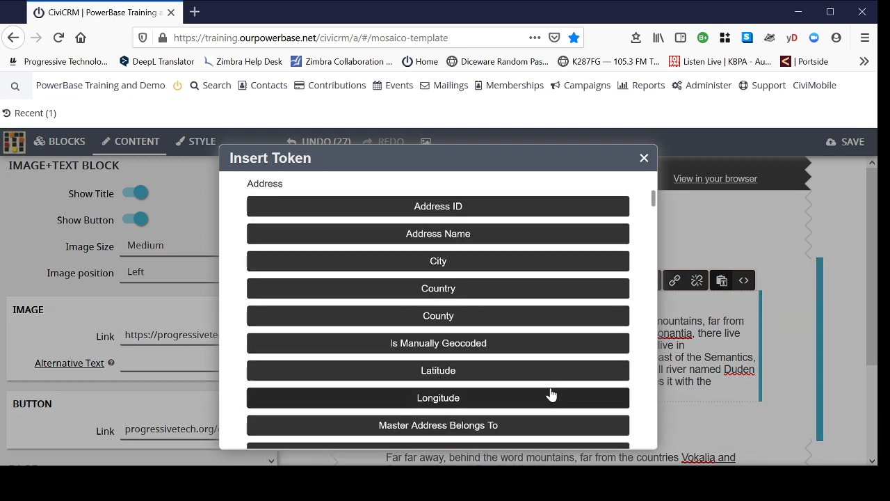
click(644, 159)
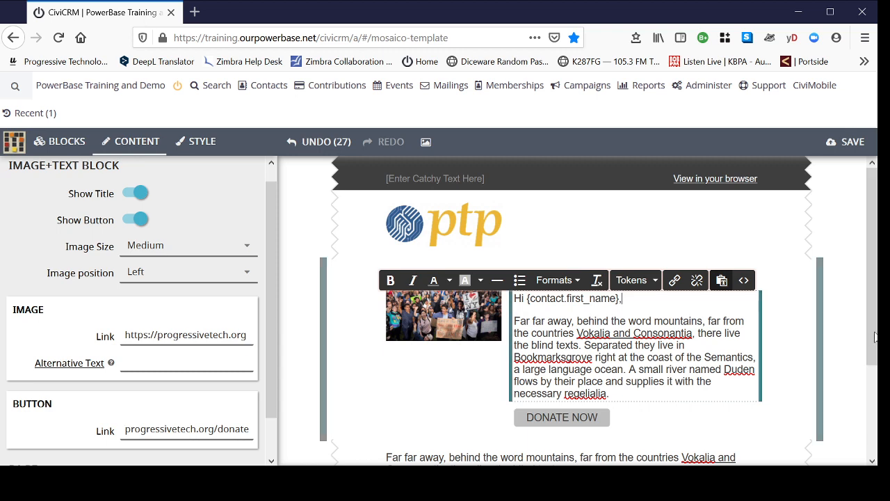
Step: Replace the placeholder text in the text block above the footer with "In solidarity," and "PTP Team" as separate paragraphs
scroll(848, 262, down, 4)
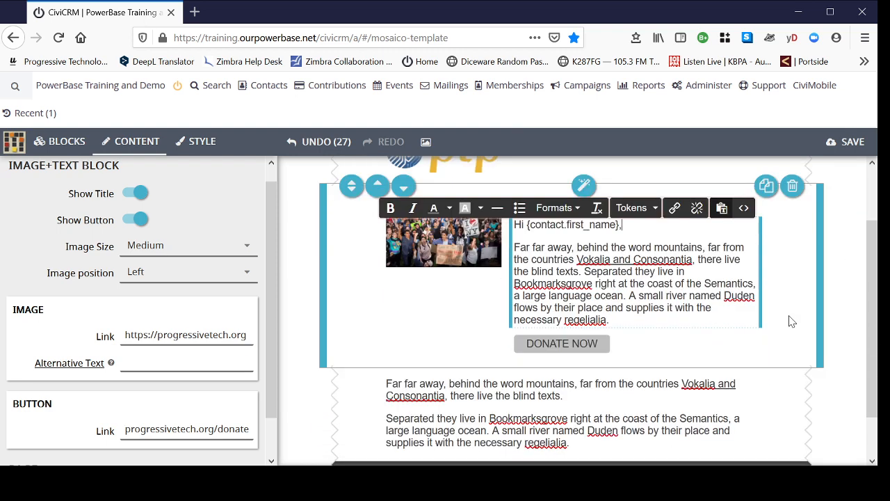
scroll(763, 283, up, 2)
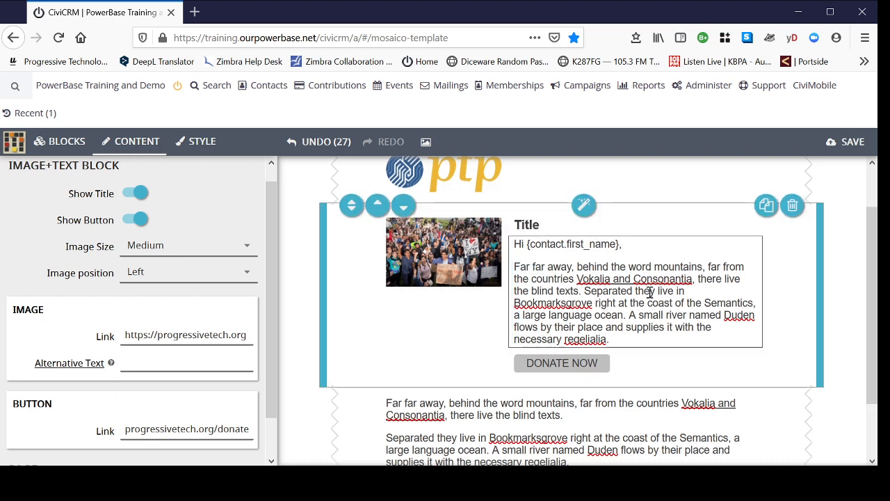
scroll(654, 372, down, 2)
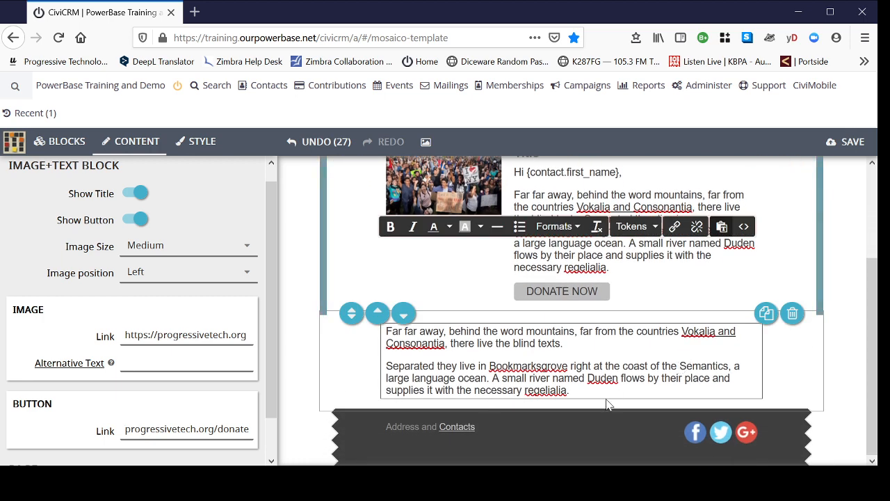
drag(580, 387, 387, 332)
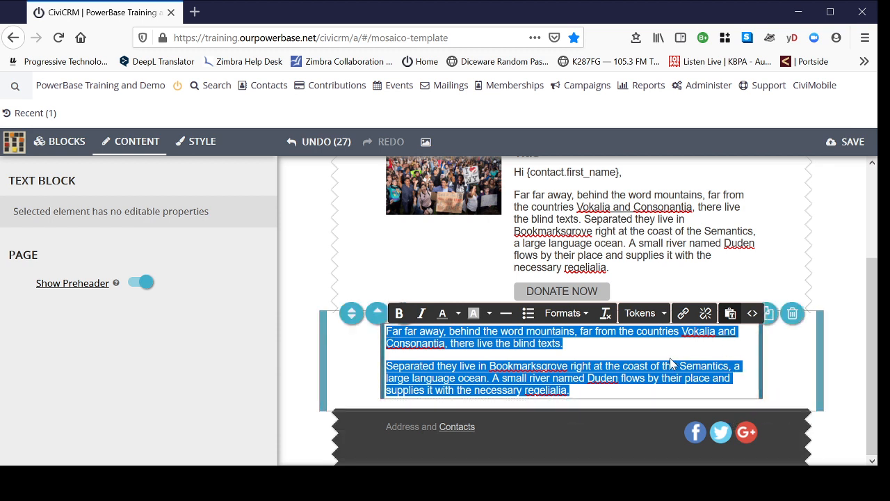
text(In soli)
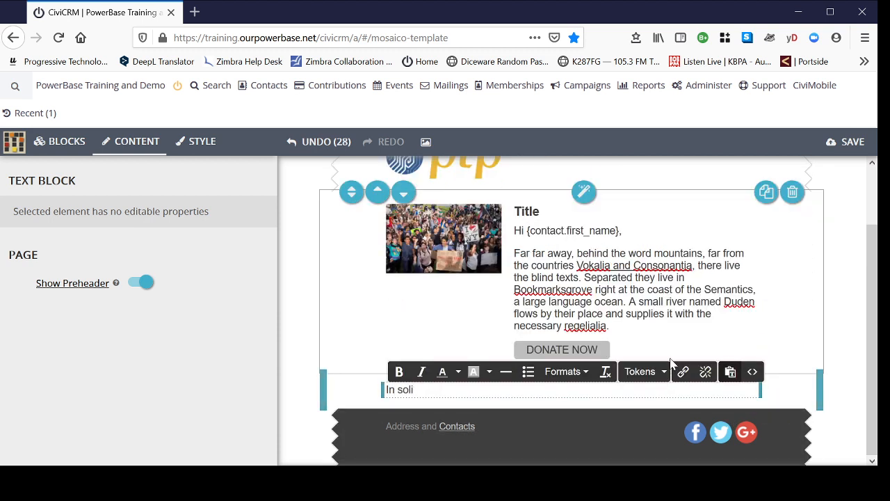
text(darity,)
key(Return)
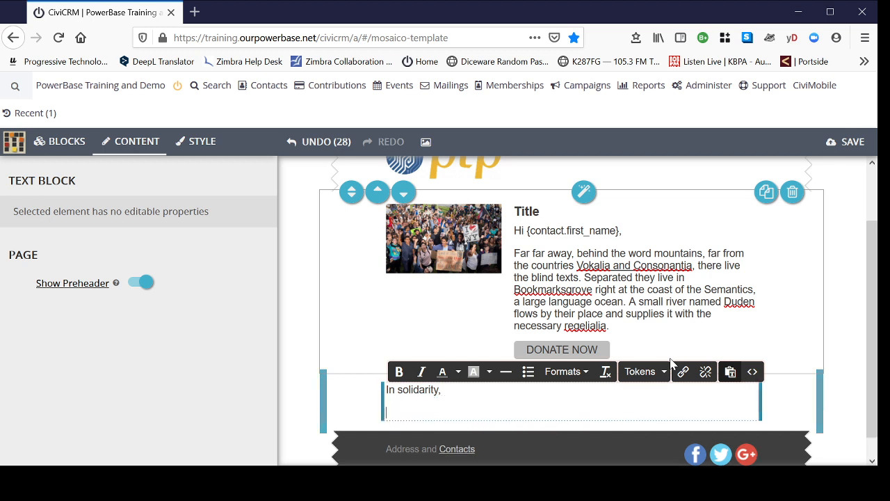
text(PTP Team)
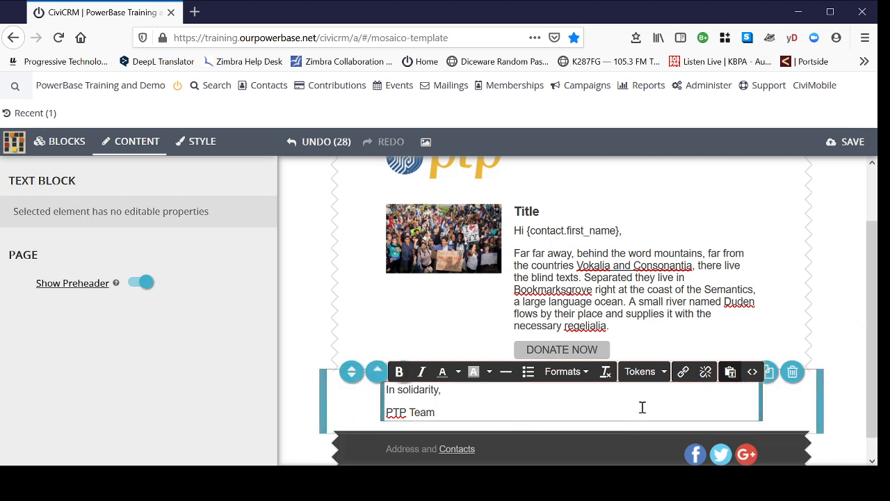
click(845, 280)
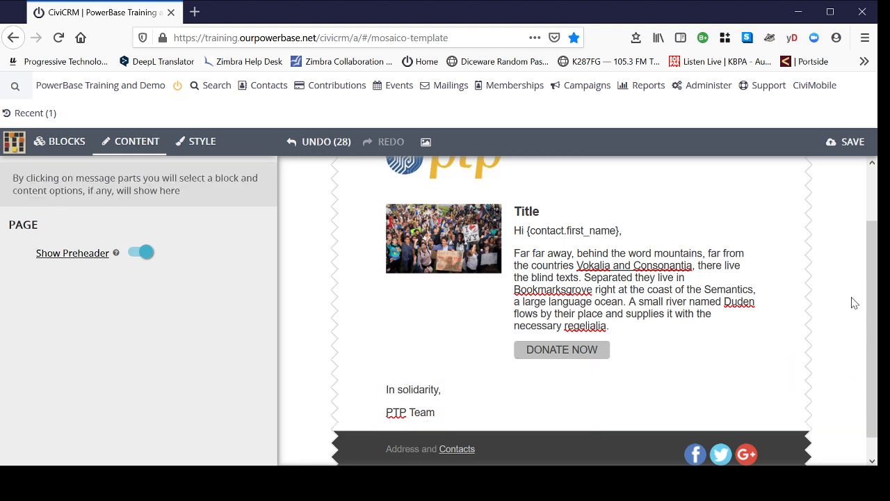
Step: Set the button color in the main style to #2E5D87
scroll(843, 321, down, 1)
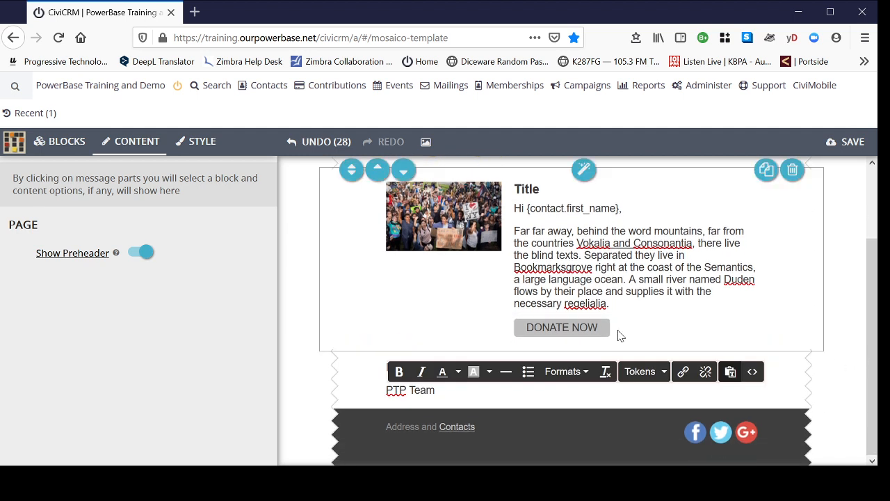
scroll(658, 331, up, 3)
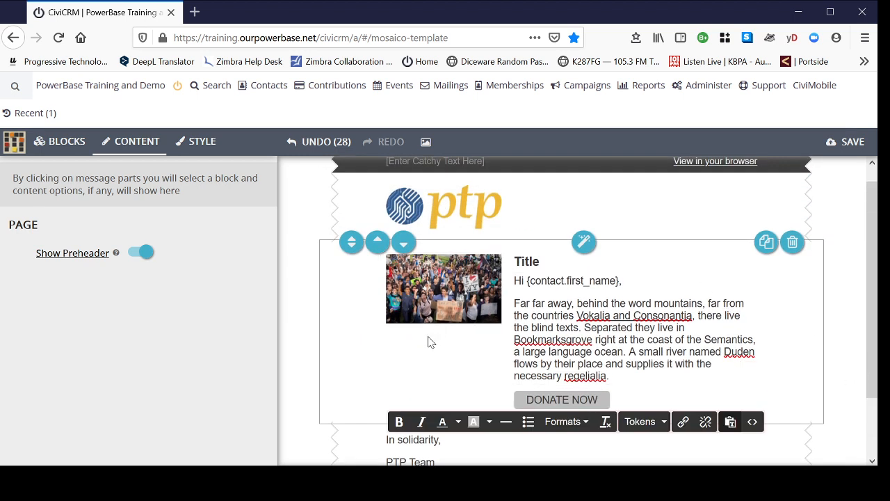
click(449, 365)
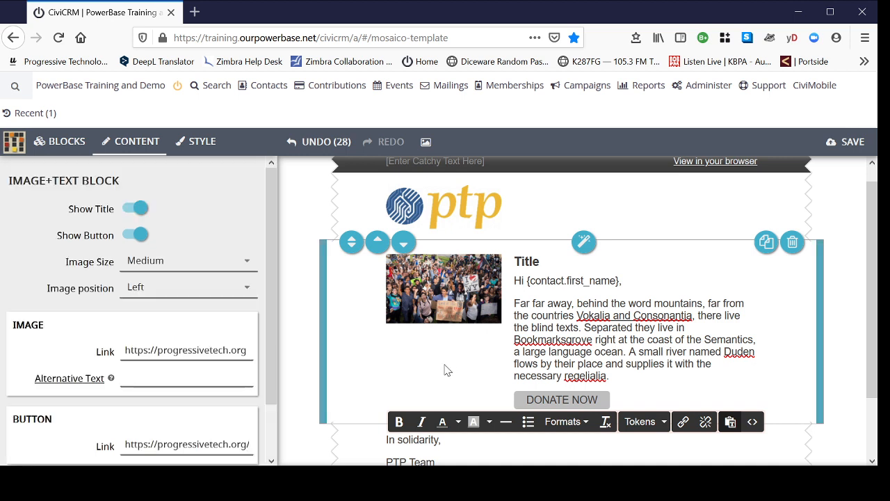
click(205, 144)
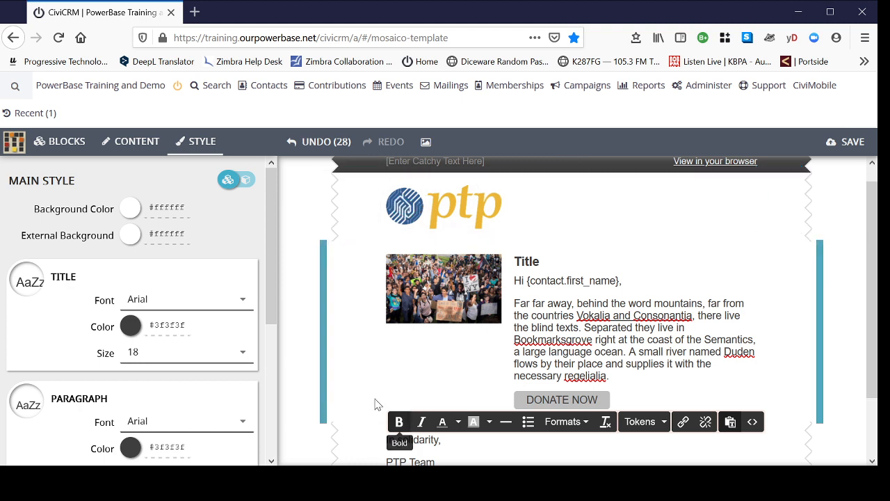
scroll(384, 348, down, 2)
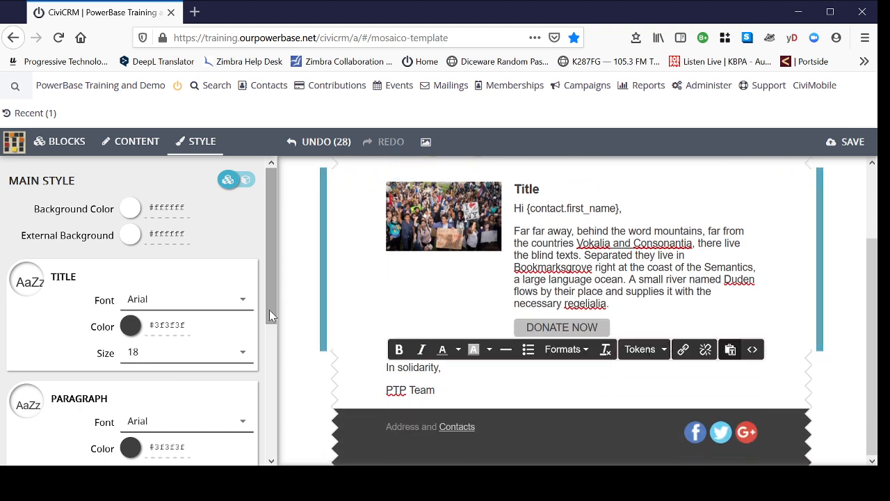
drag(269, 310, 272, 449)
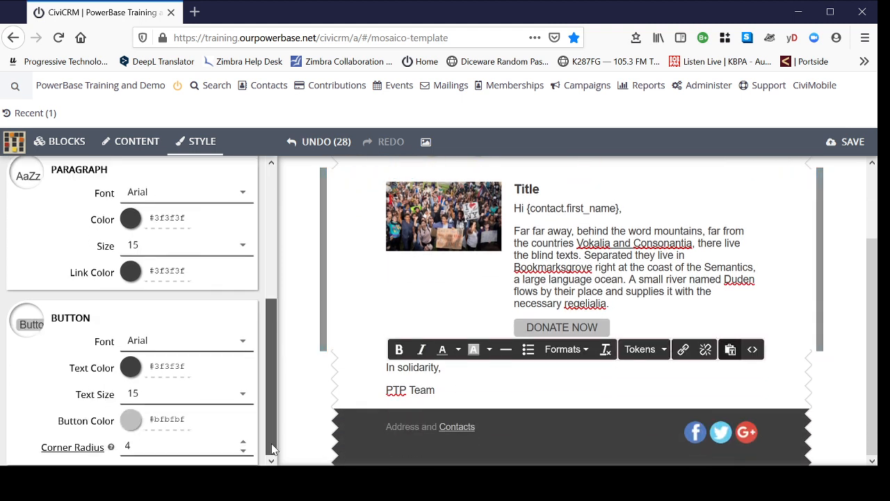
click(131, 422)
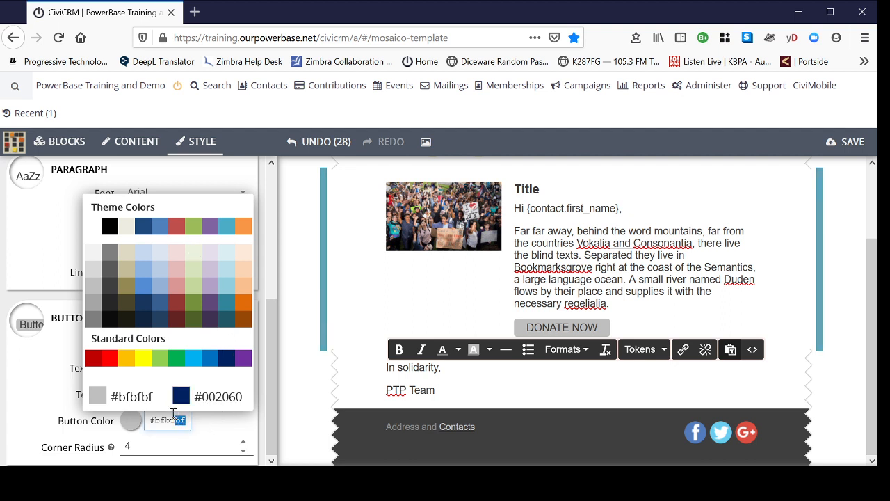
click(139, 425)
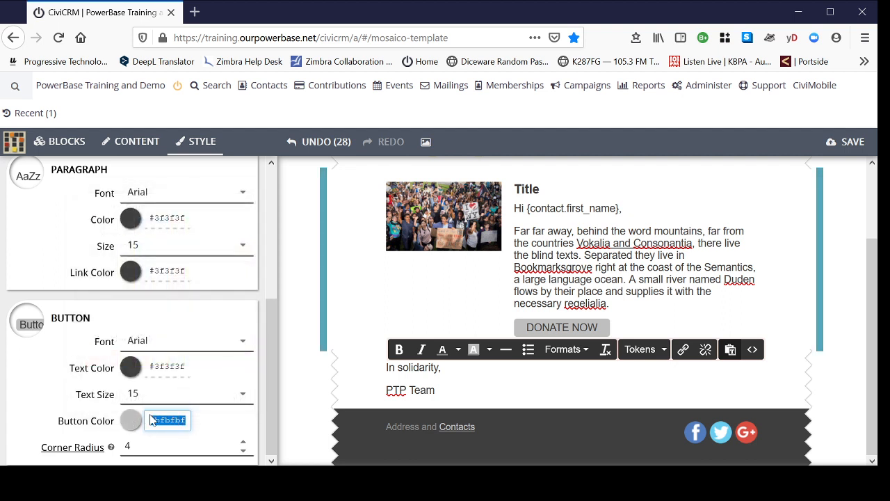
click(190, 420)
drag(183, 420, 160, 420)
key(BackSpace)
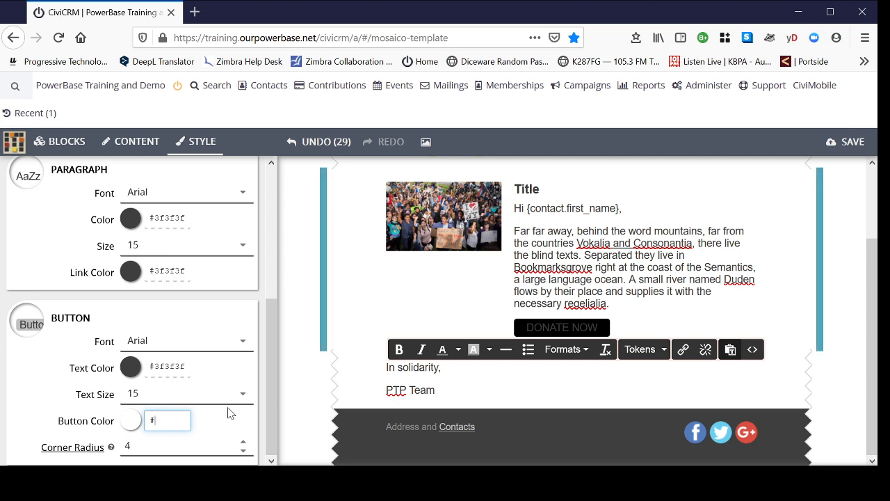
mouse_move(105, 449)
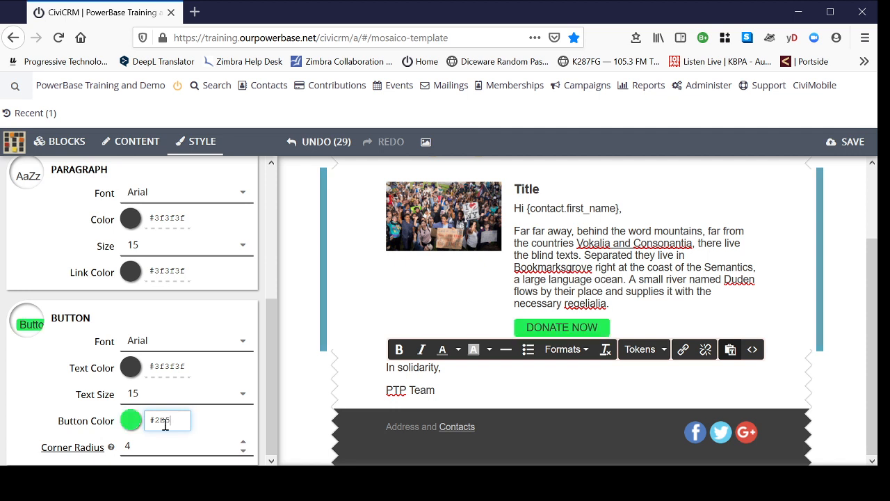
text(b87)
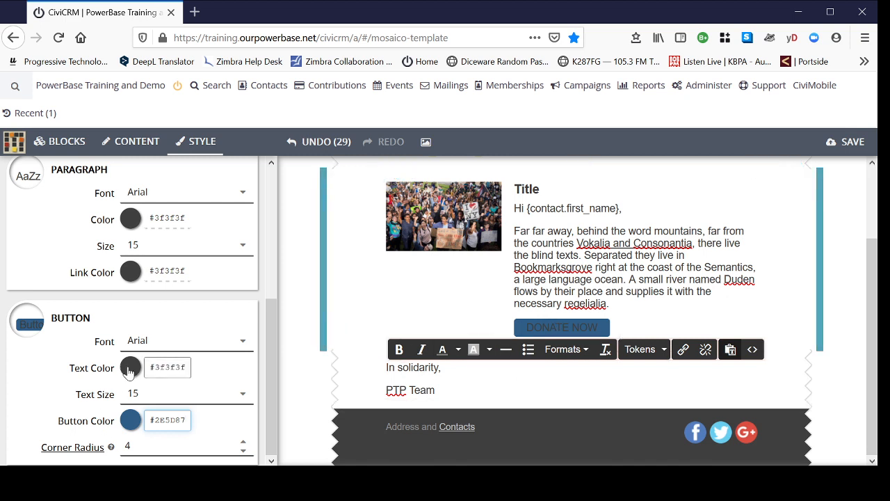
Step: Set the button text color in the main style to white (#ffffff)
click(129, 370)
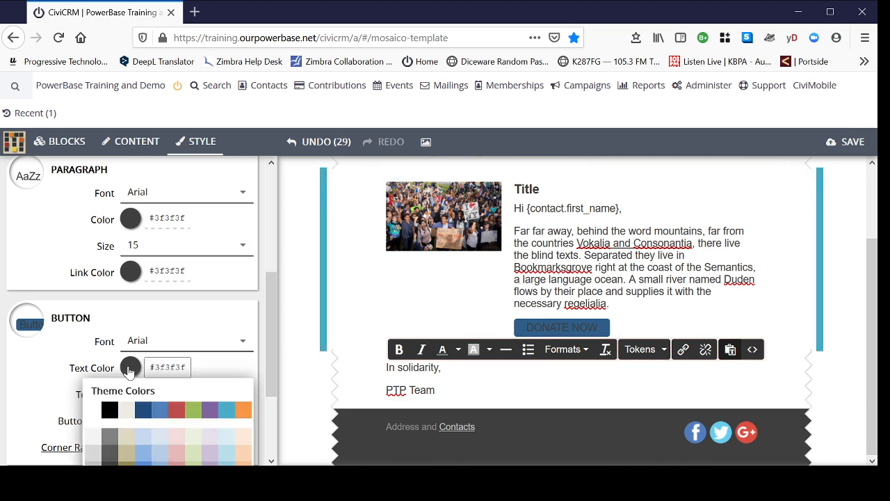
click(92, 411)
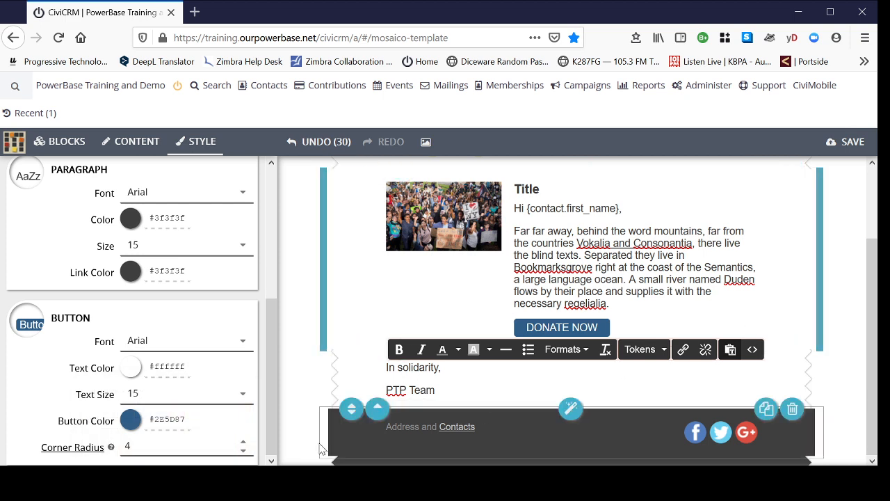
Step: Apply the button color #2E5D87 as the background color of the footer block's frame style
click(186, 420)
drag(189, 420, 177, 421)
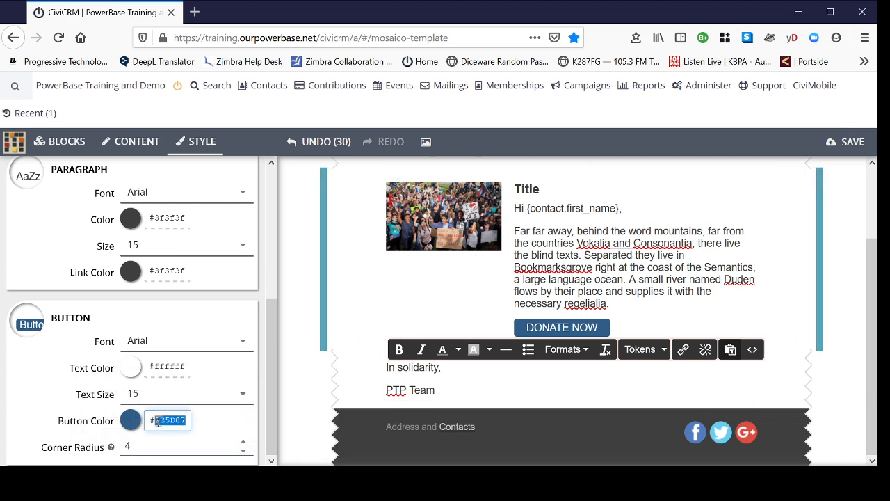
click(620, 440)
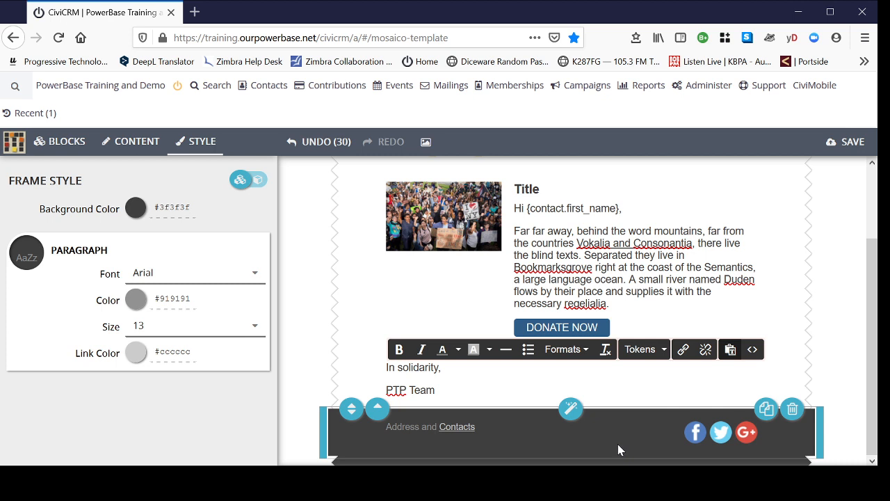
click(190, 211)
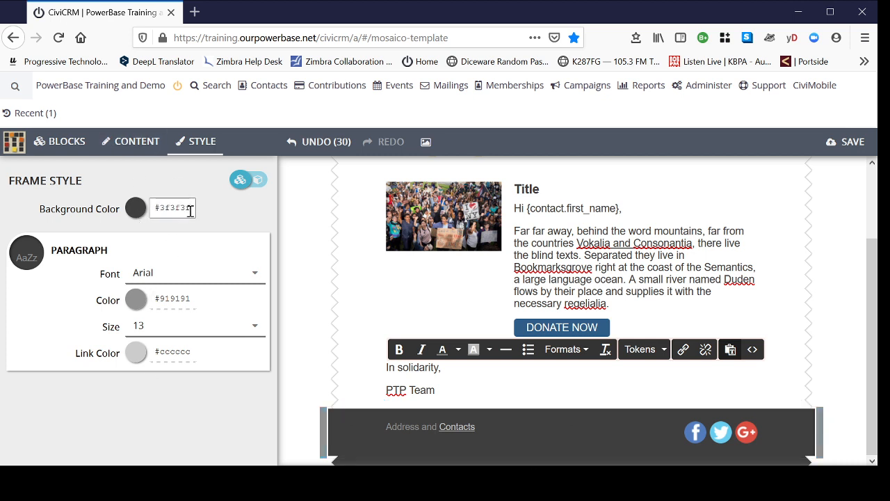
click(244, 202)
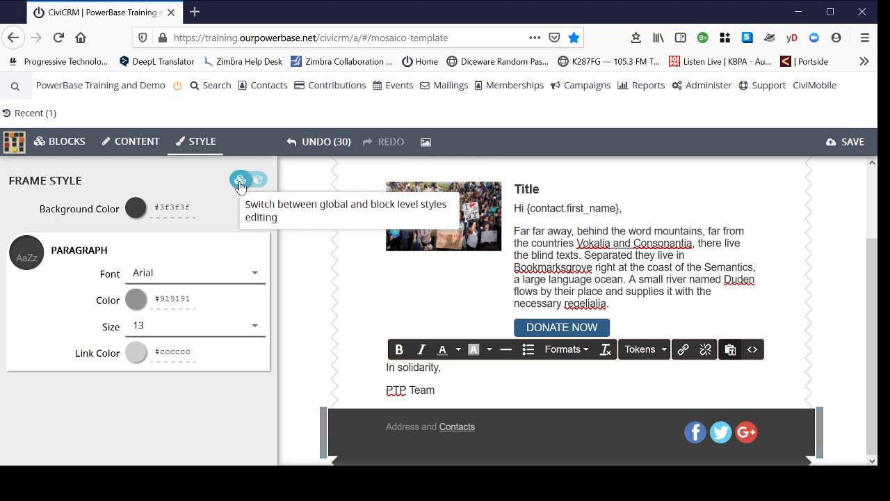
mouse_move(581, 430)
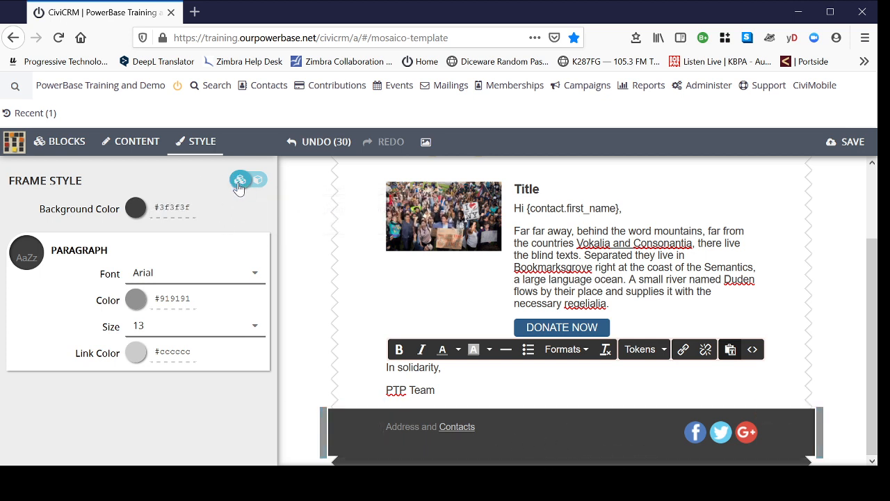
mouse_move(591, 455)
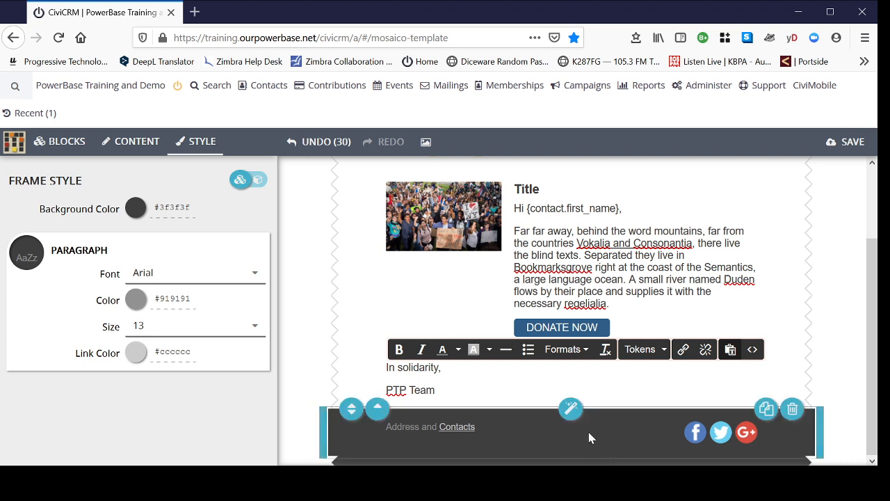
drag(190, 208, 160, 213)
text(2E5D87)
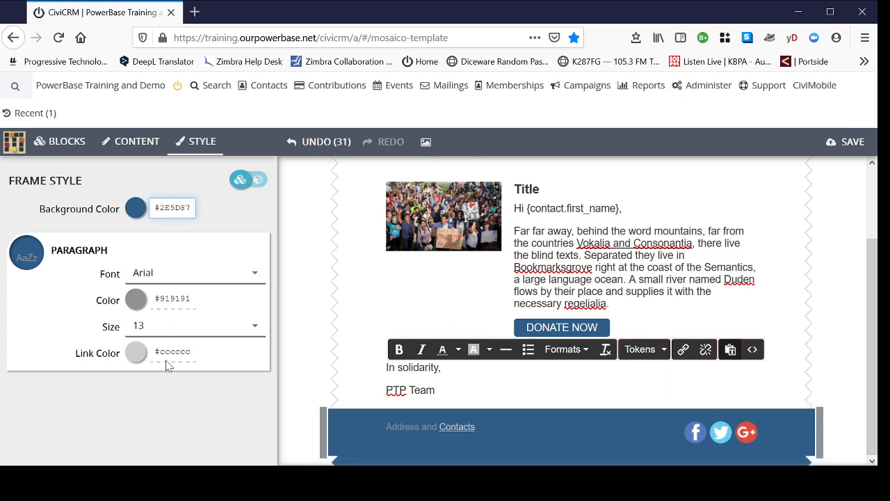
Step: Set both the paragraph text color and the link color of the footer's frame style to white (#ffffff)
click(134, 303)
click(134, 303)
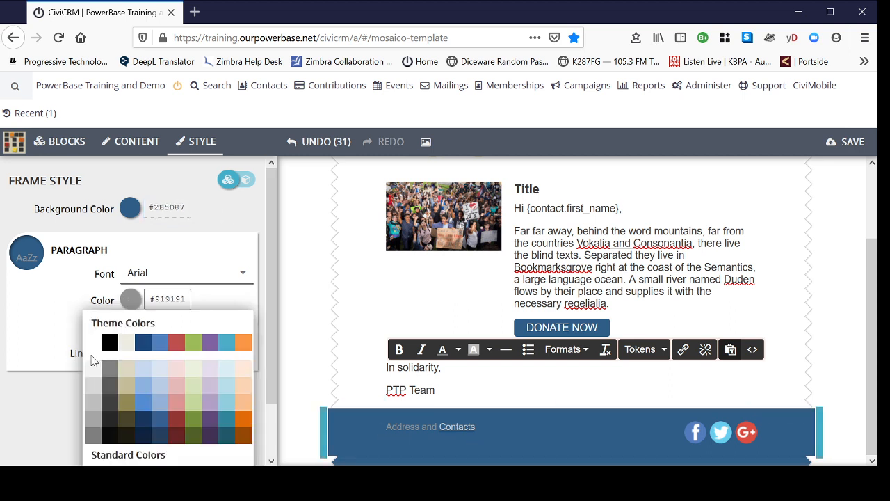
click(89, 346)
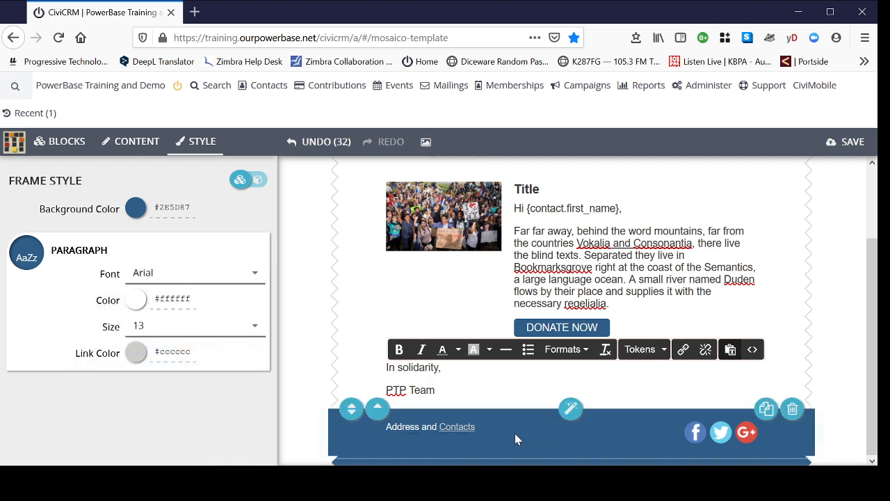
click(135, 353)
click(90, 397)
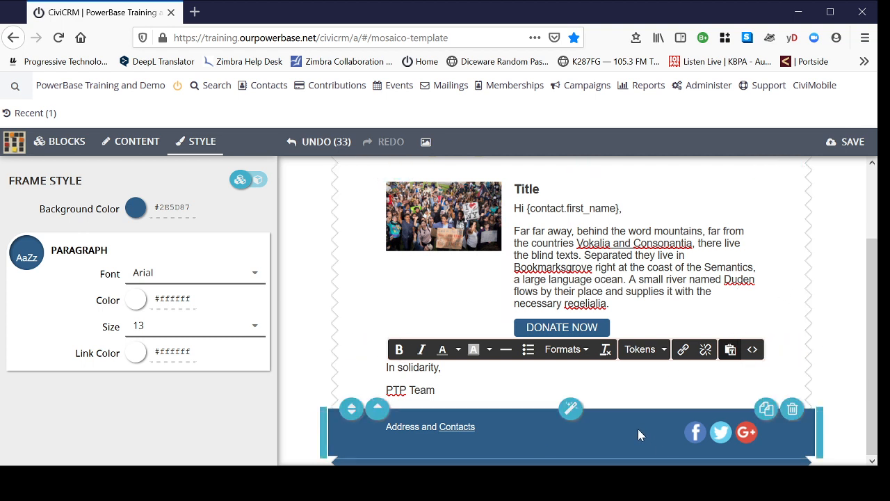
Step: Set the paragraph link color in the main style to the dark blue theme color #1f497d
click(556, 244)
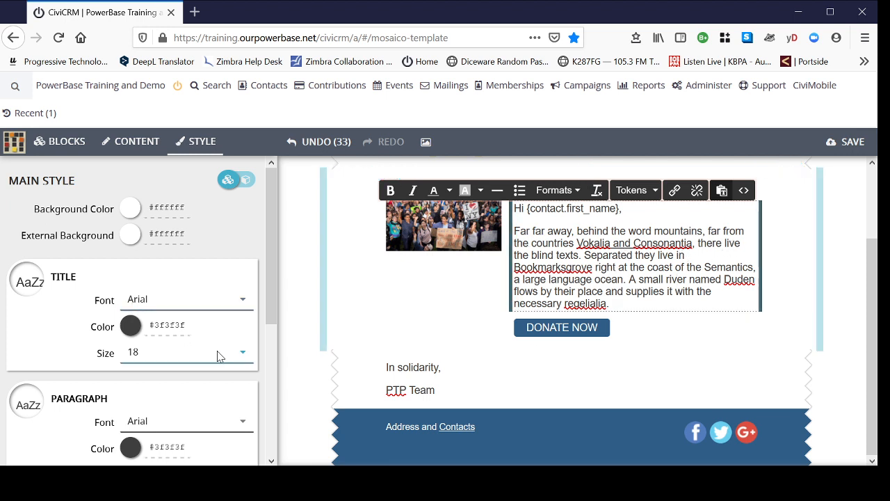
scroll(218, 357, down, 3)
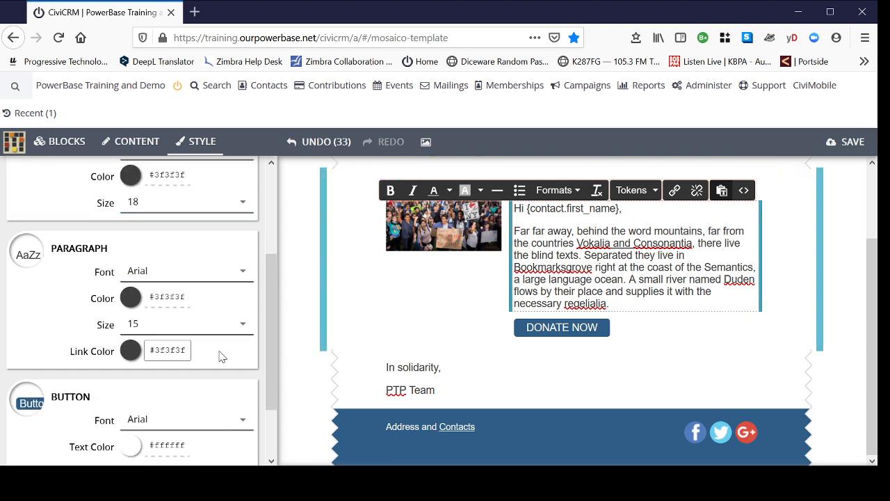
click(131, 351)
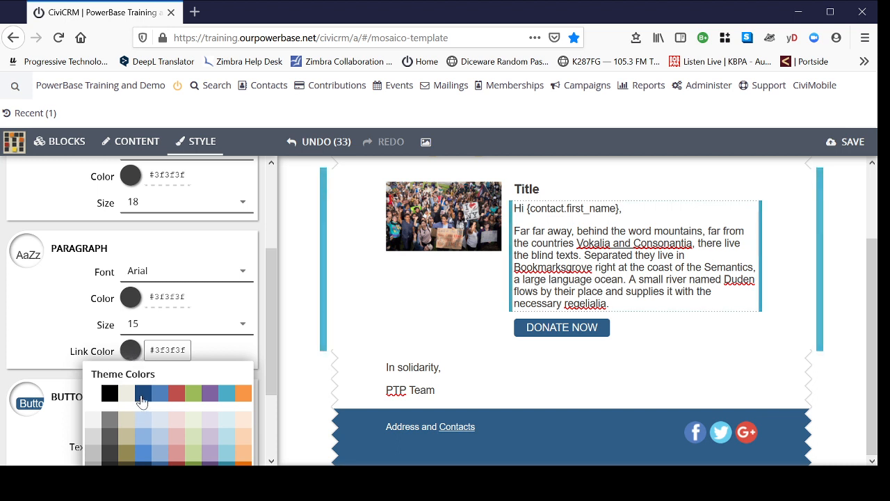
click(141, 394)
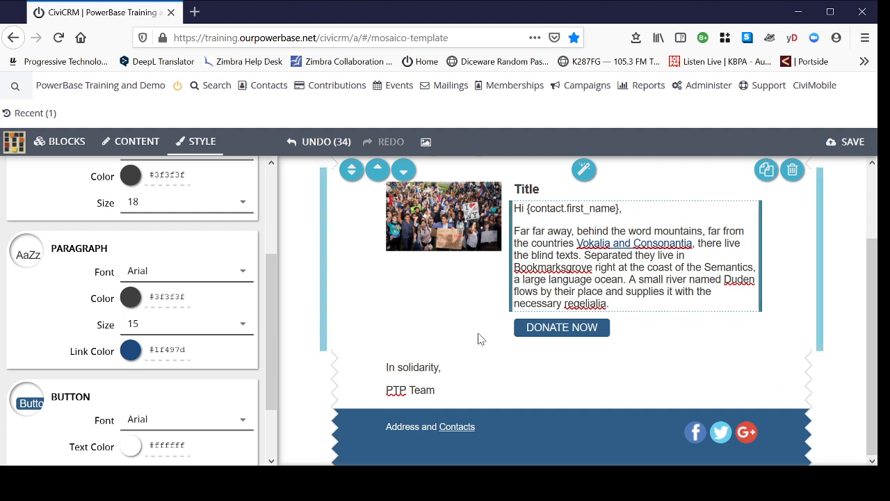
Step: Replace the footer's "Address and Contacts" placeholder with "My Organization Name" and "Address" as separate paragraphs
click(606, 437)
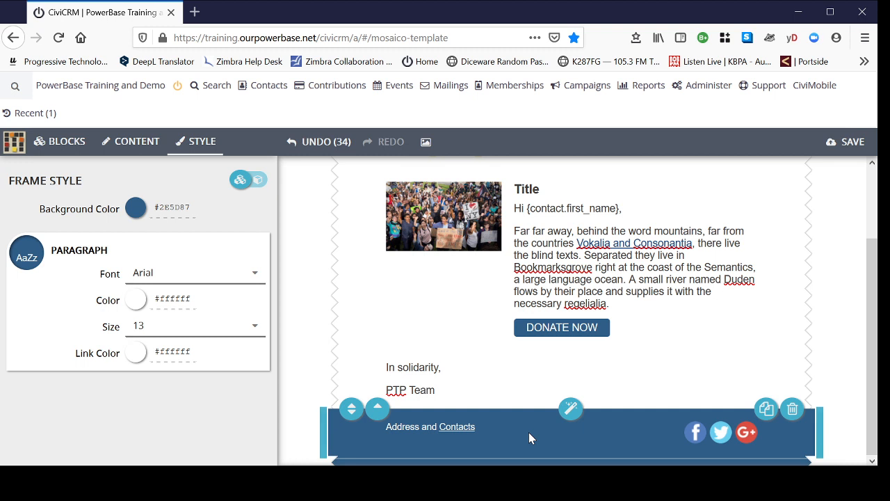
click(496, 429)
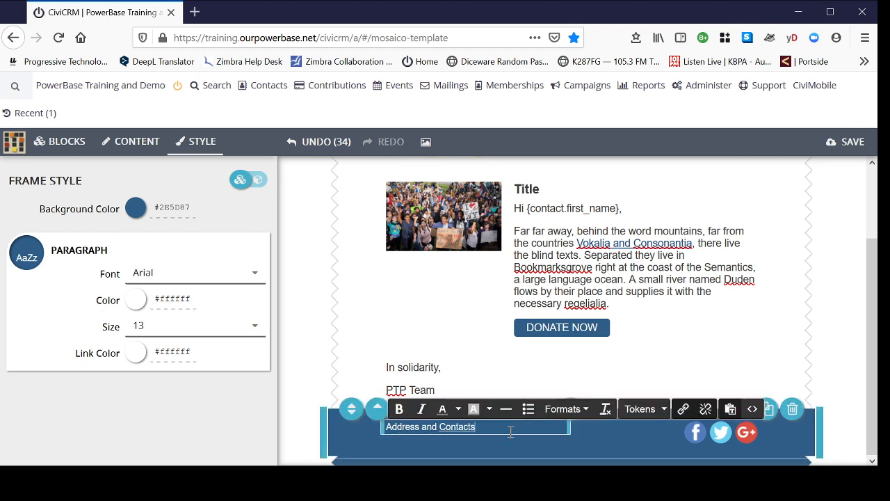
drag(453, 429, 391, 425)
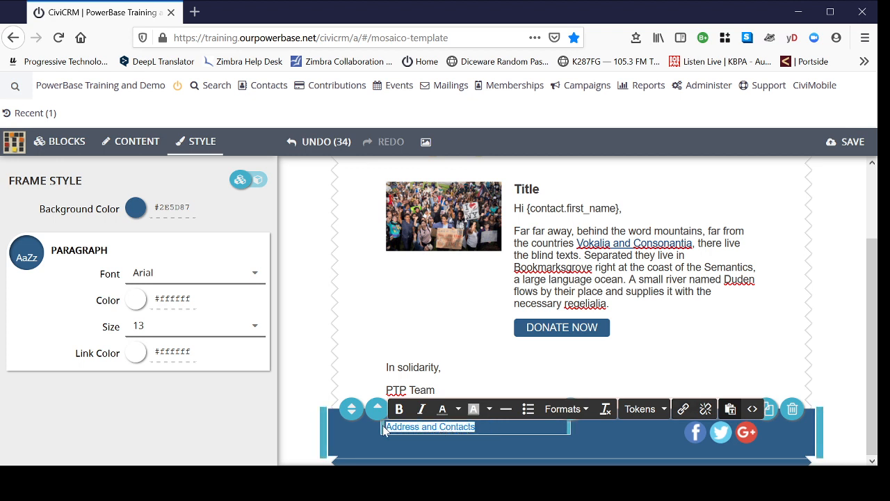
text(My Organization)
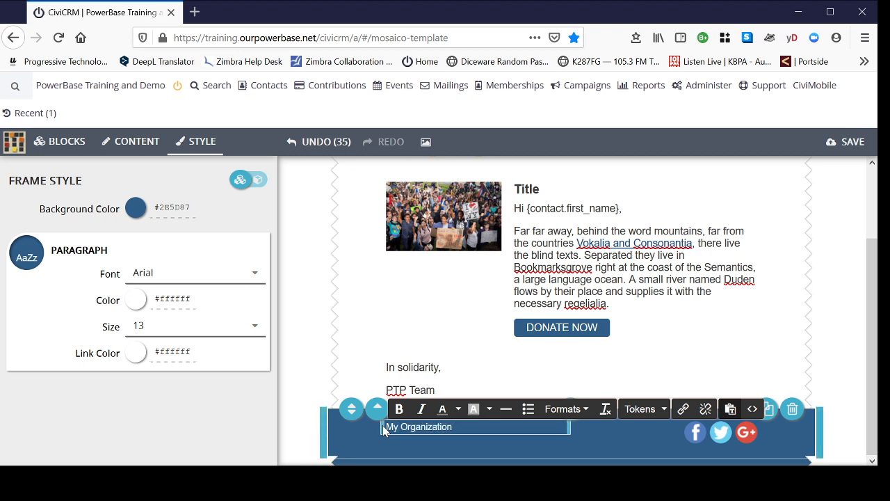
text( NAm)
key(BackSpace)
key(BackSpace)
text(ame)
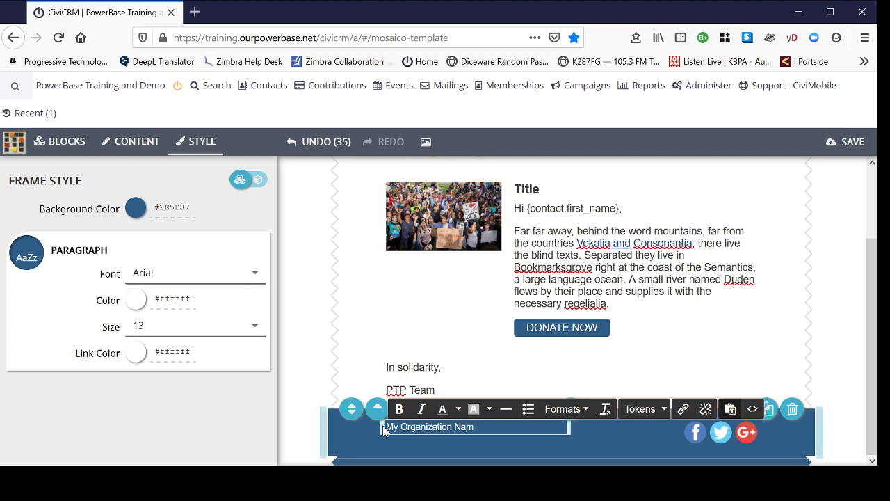
key(Return)
text(Addre)
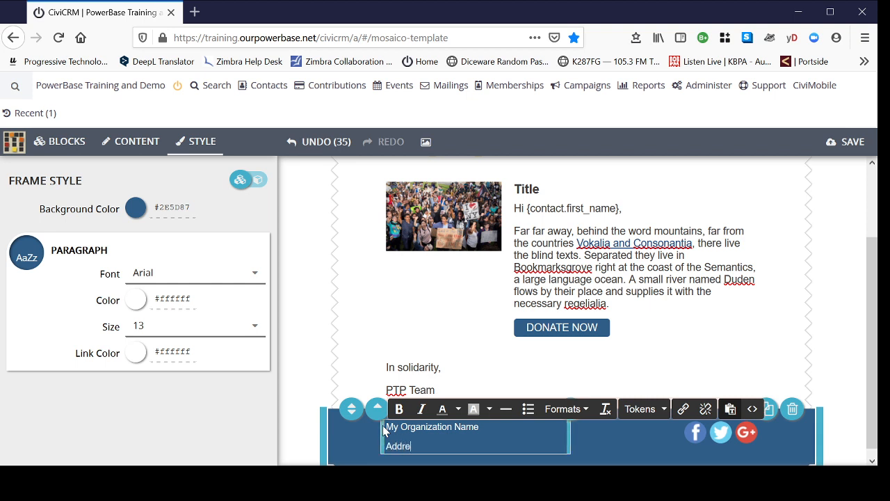
text(ss)
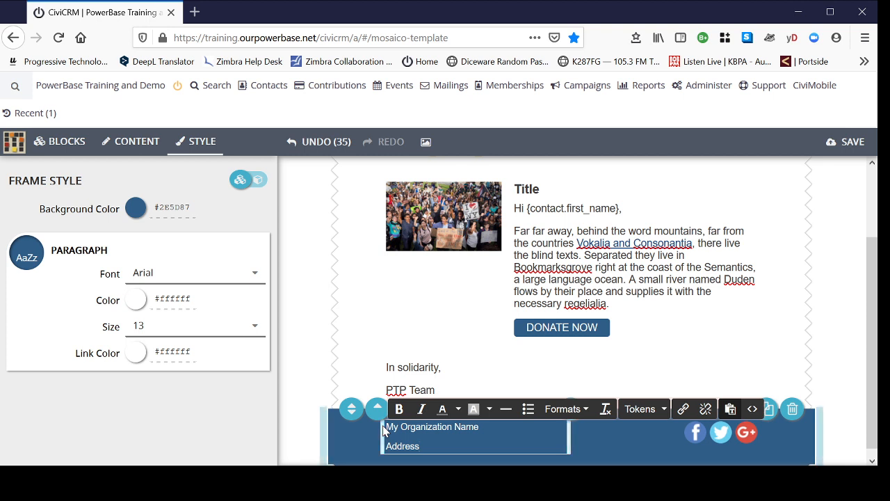
Step: Clear all text from the footer's address text block
key(BackSpace)
key(BackSpace)
key(BackSpace)
key(BackSpace)
key(BackSpace)
key(BackSpace)
key(BackSpace)
key(BackSpace)
key(BackSpace)
key(BackSpace)
key(BackSpace)
key(BackSpace)
key(BackSpace)
key(BackSpace)
key(BackSpace)
key(BackSpace)
key(BackSpace)
key(BackSpace)
key(BackSpace)
key(BackSpace)
key(BackSpace)
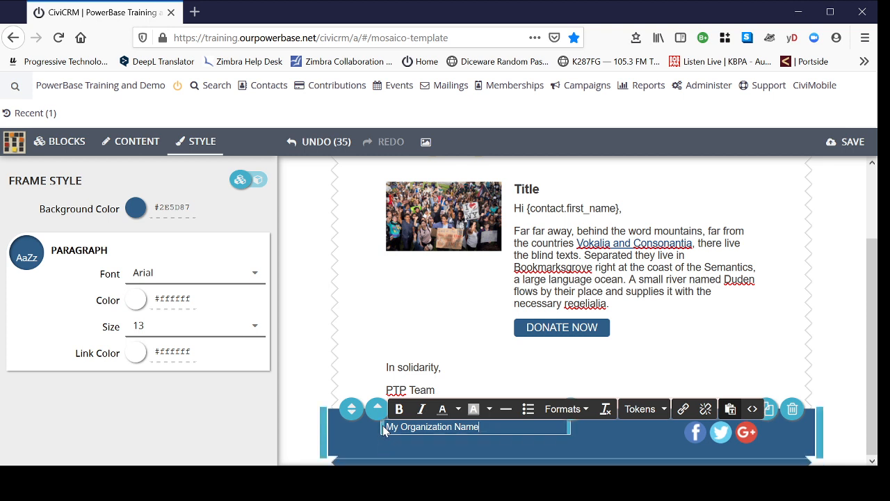
key(BackSpace)
key(BackSpace)
key(BackSpace)
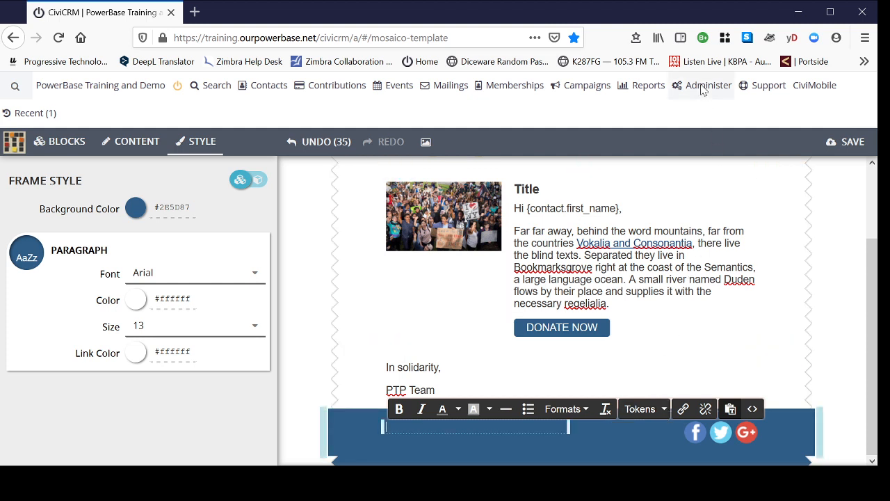
mouse_move(702, 89)
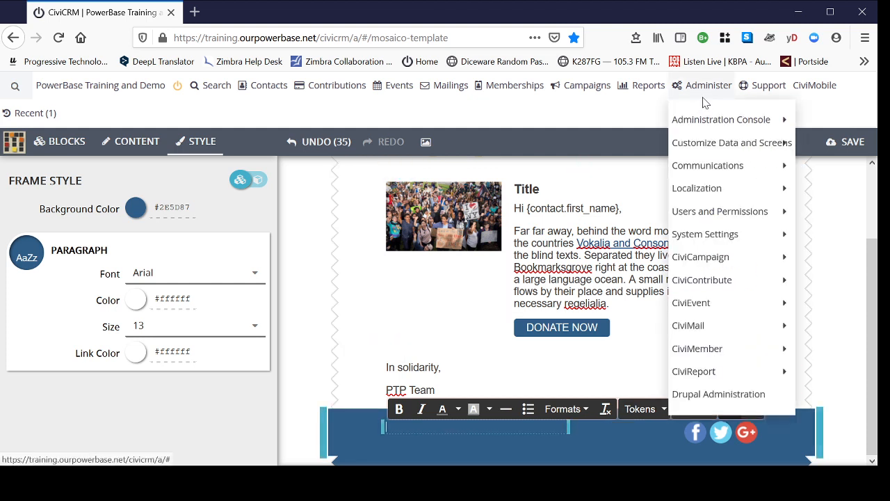
mouse_move(703, 122)
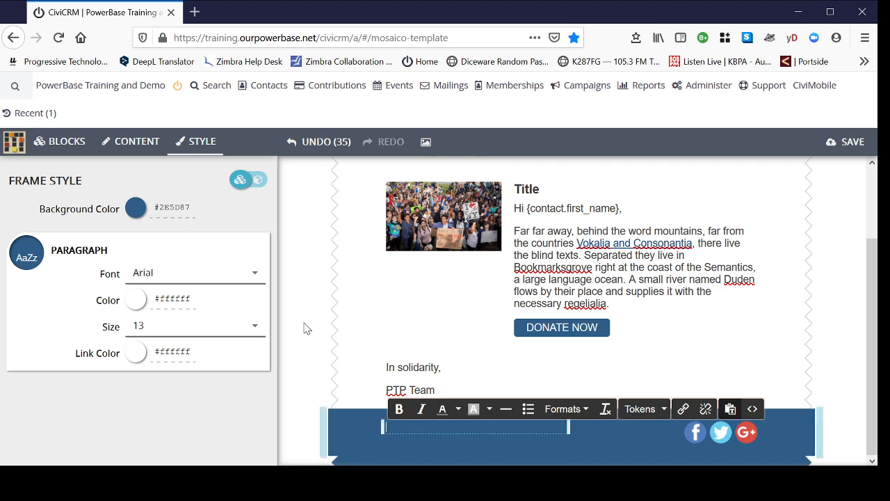
Step: Search the full token list for "domain" and insert the Domain name token in the footer's empty text block
click(664, 410)
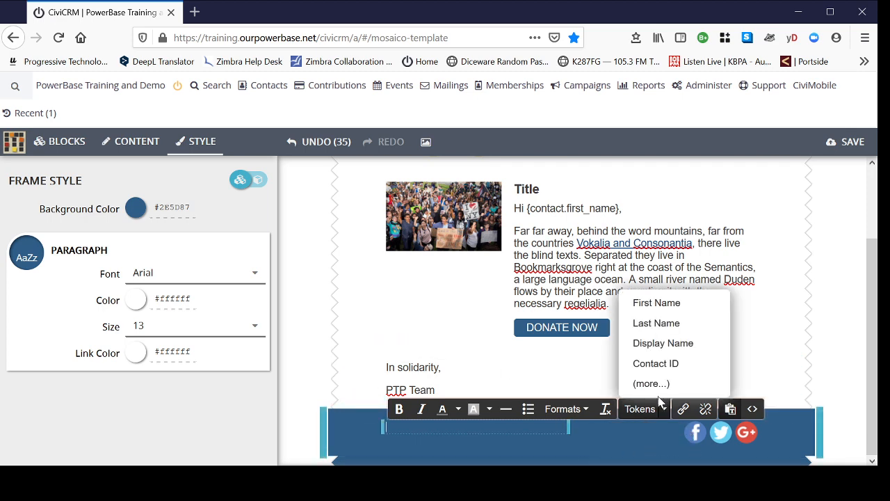
click(653, 383)
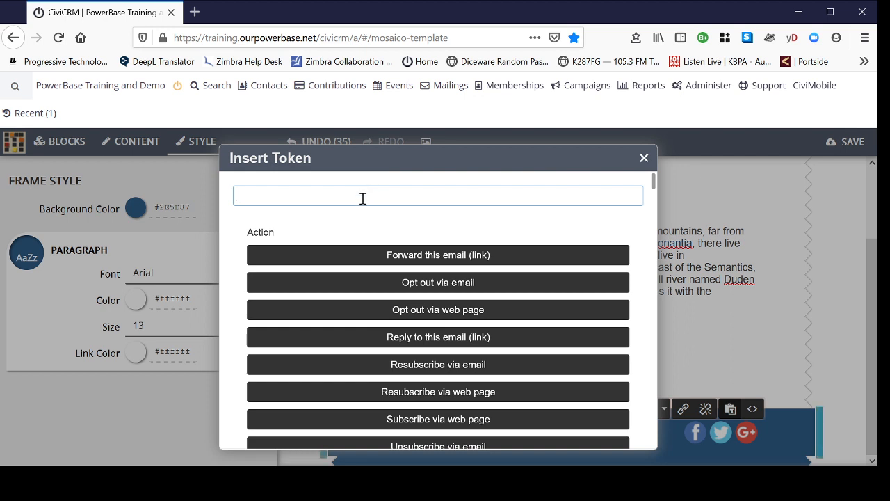
text(domain)
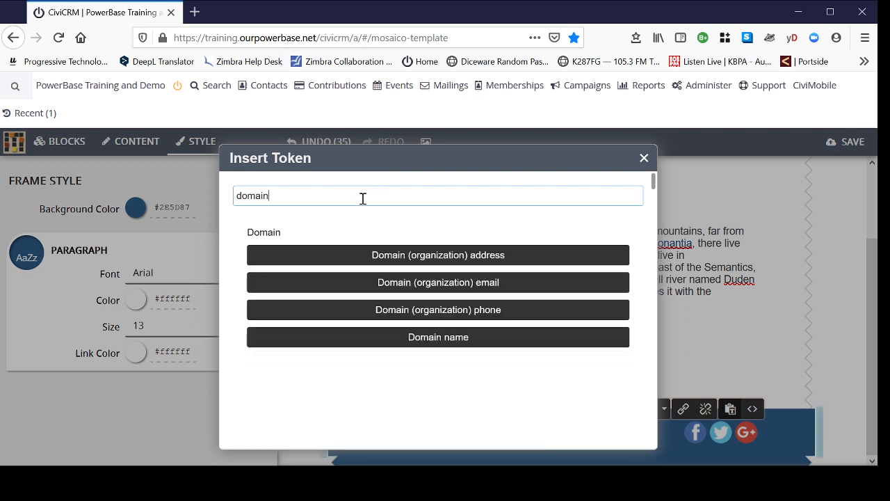
click(445, 337)
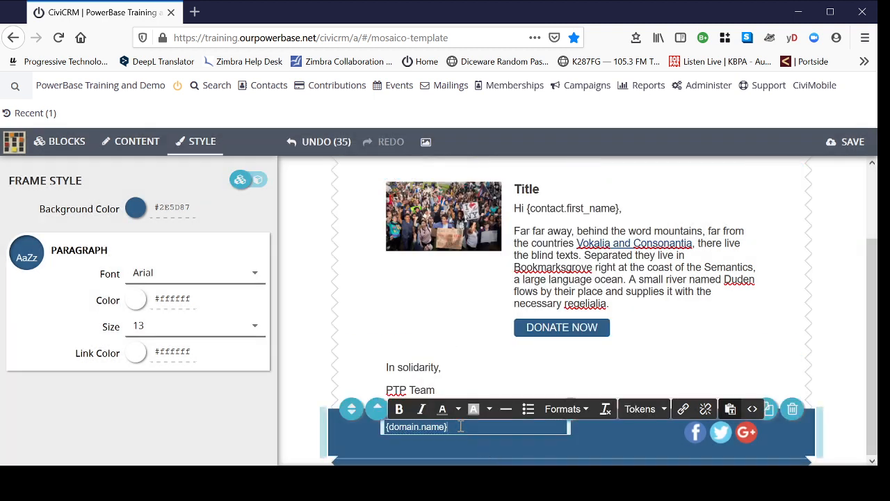
Step: Insert the Domain (organization) address token in a new paragraph below the domain name token, and start another paragraph after it
key(Return)
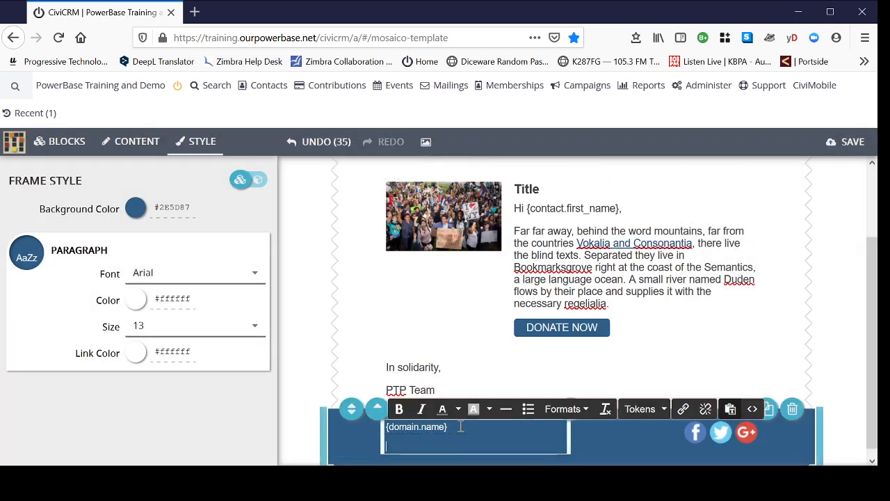
click(663, 409)
click(655, 387)
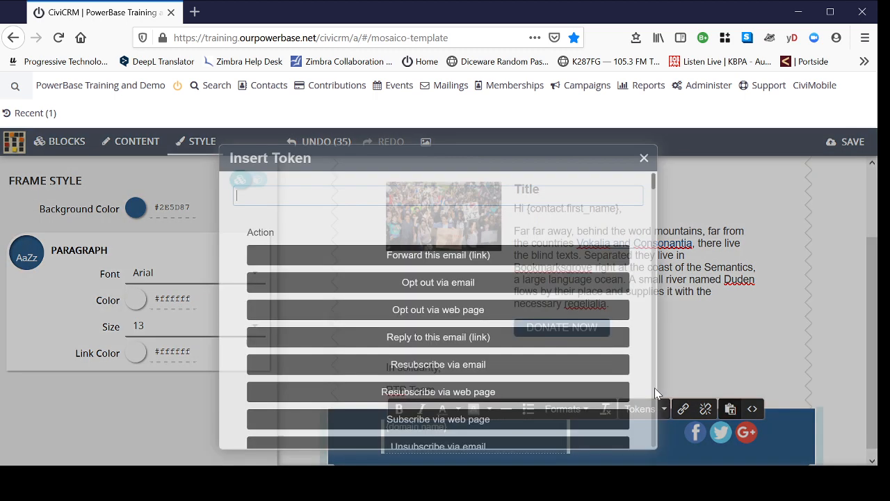
text(domain)
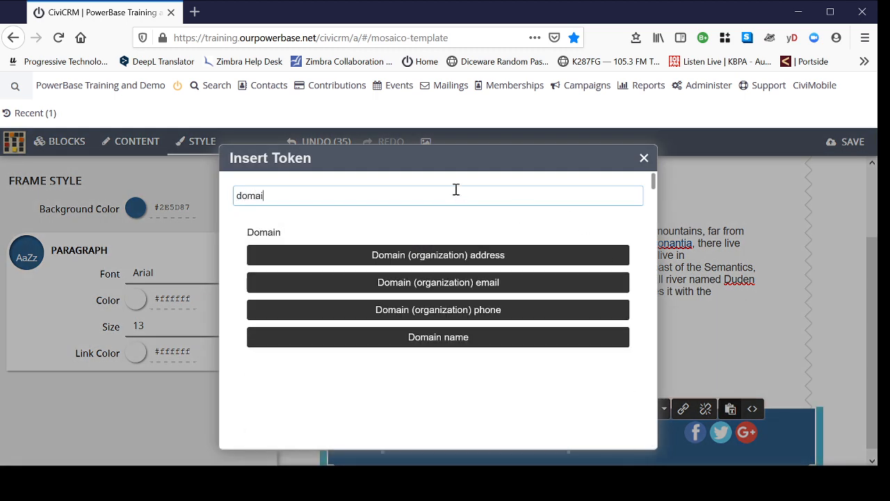
click(453, 256)
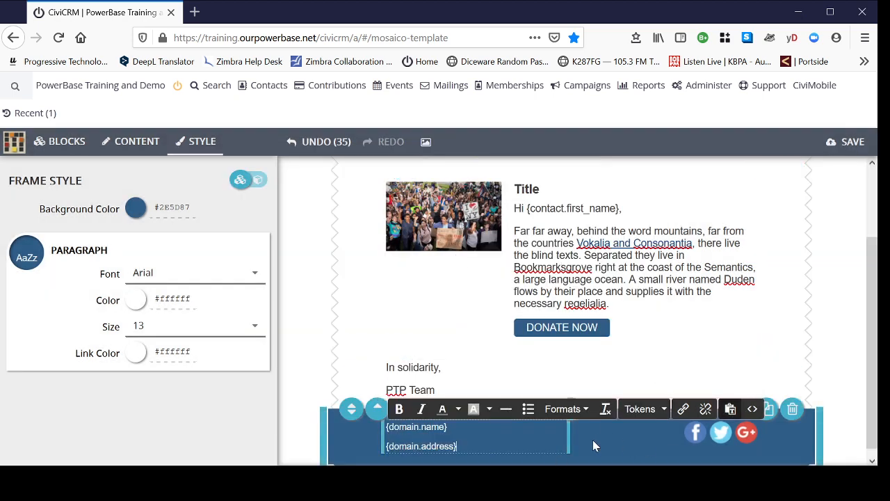
scroll(855, 313, down, 1)
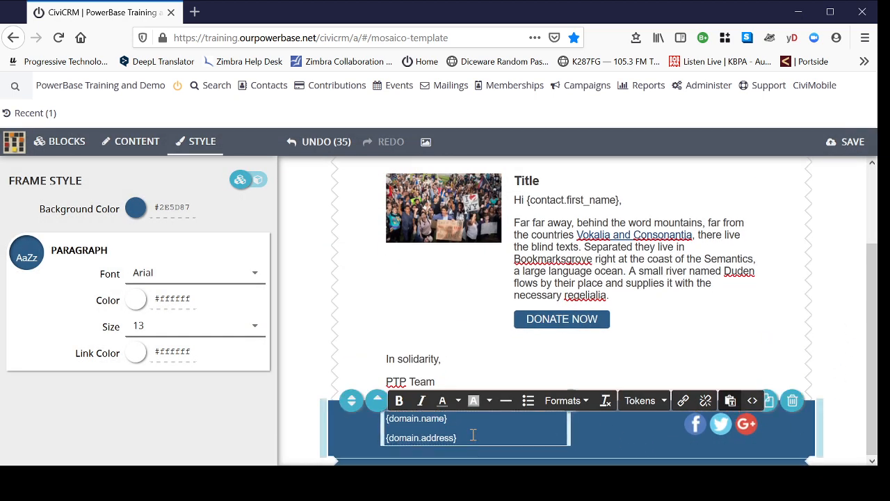
key(Return)
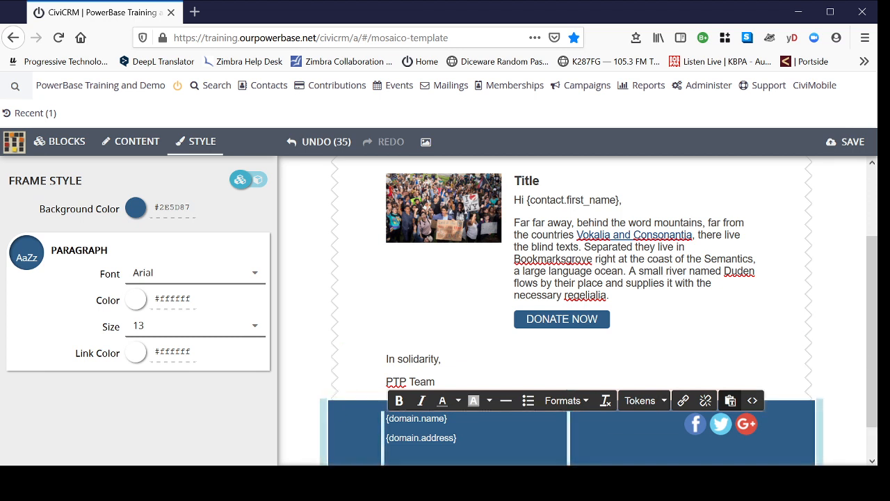
Step: Enter "Unsubscribe" as the last paragraph of the footer's address text block
drag(872, 293, 872, 322)
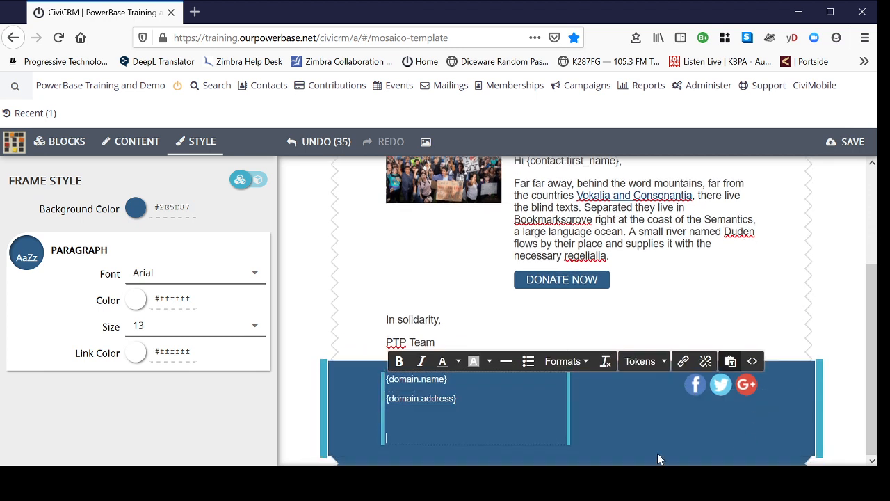
text(Unsbus)
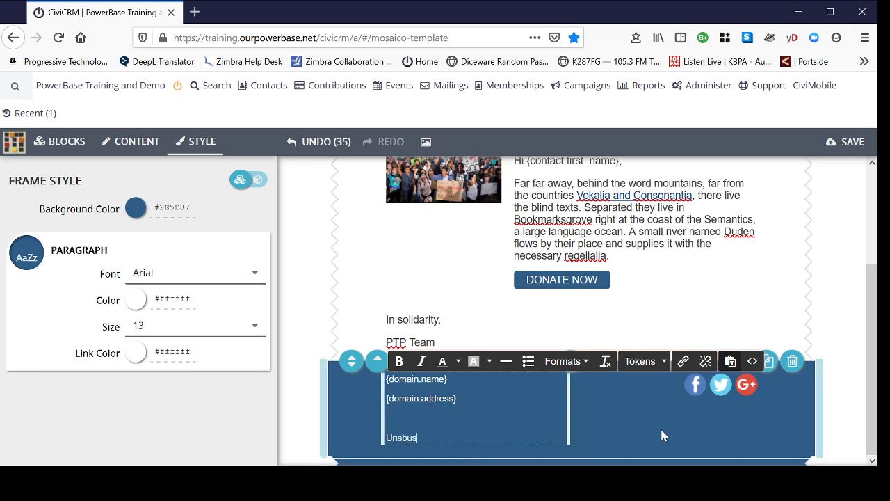
key(BackSpace)
key(BackSpace)
key(BackSpace)
text(ub)
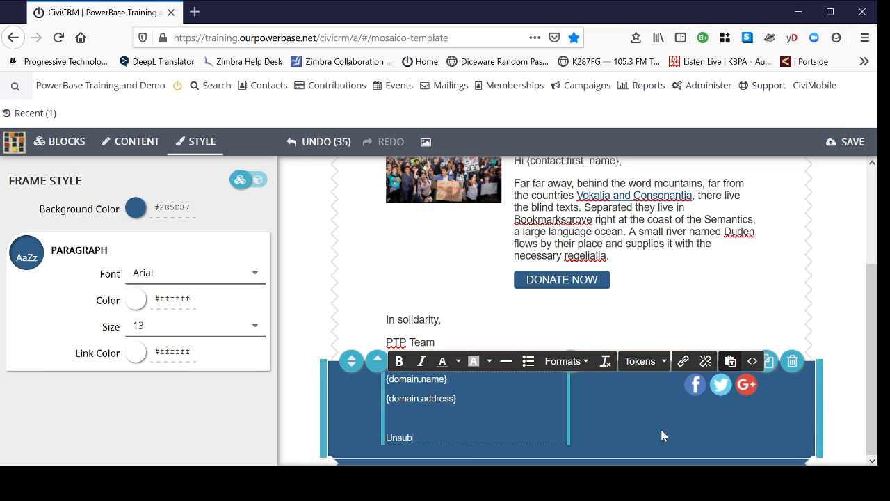
text(scribe)
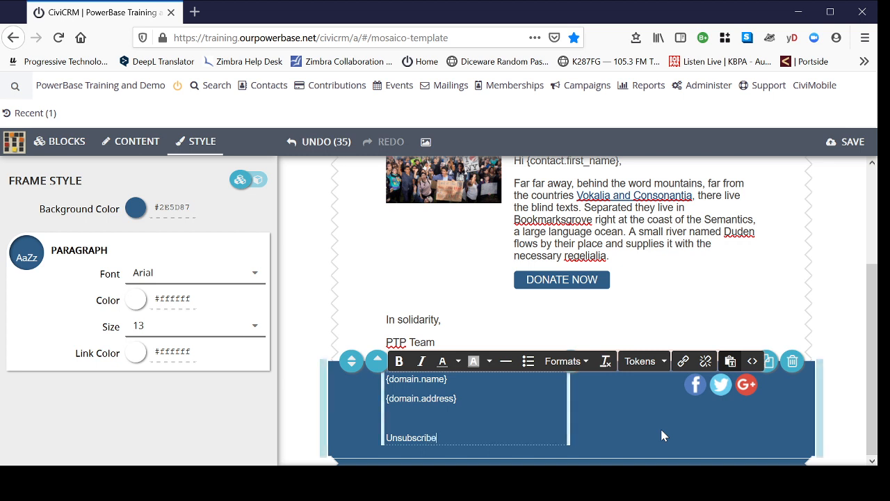
Step: Insert the "Unsubscribe via web page" token on the empty line above "Unsubscribe" in the footer
click(386, 420)
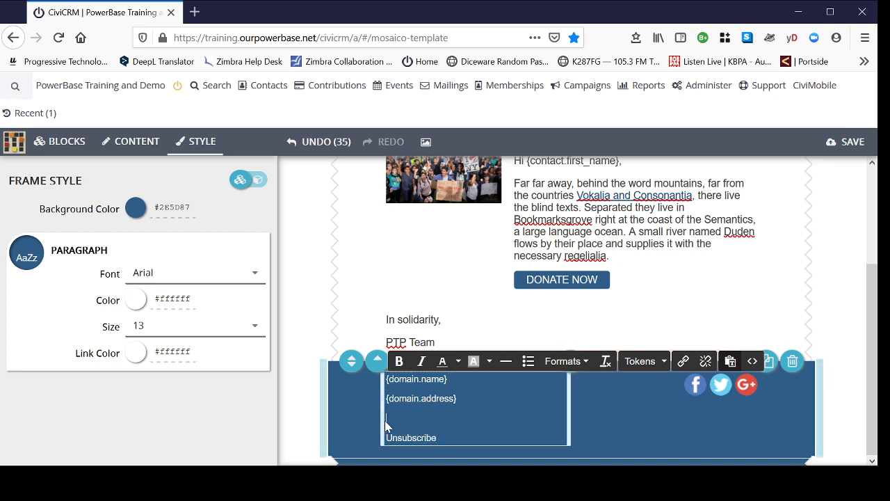
click(664, 362)
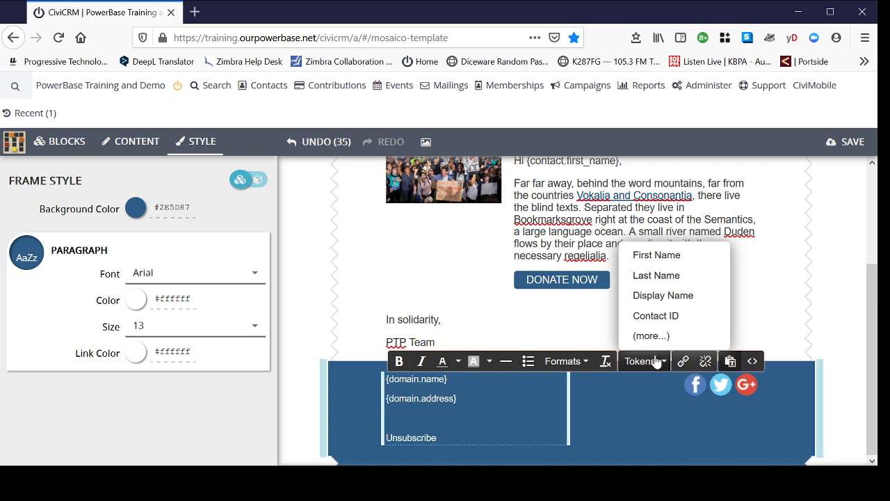
click(650, 336)
scroll(468, 300, down, 1)
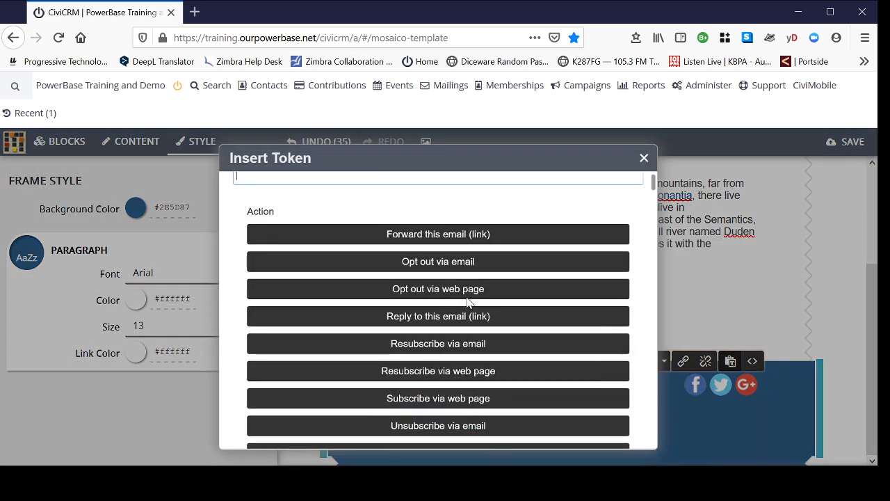
scroll(537, 324, down, 1)
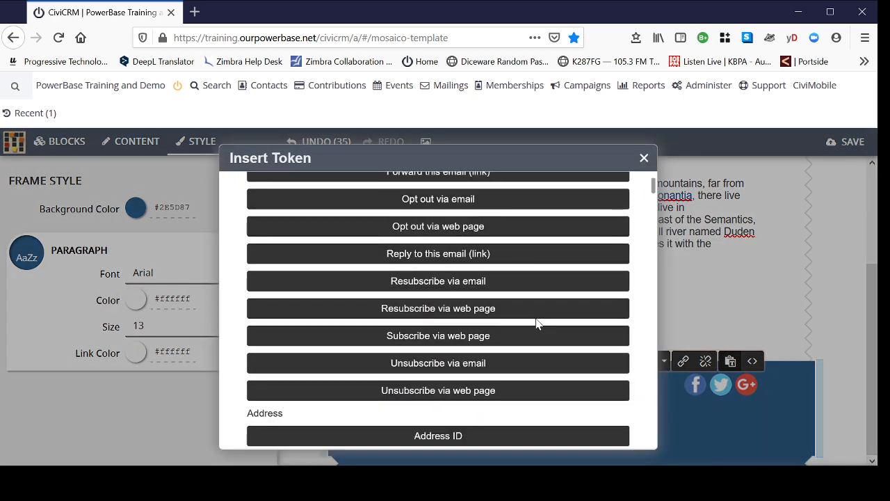
click(460, 391)
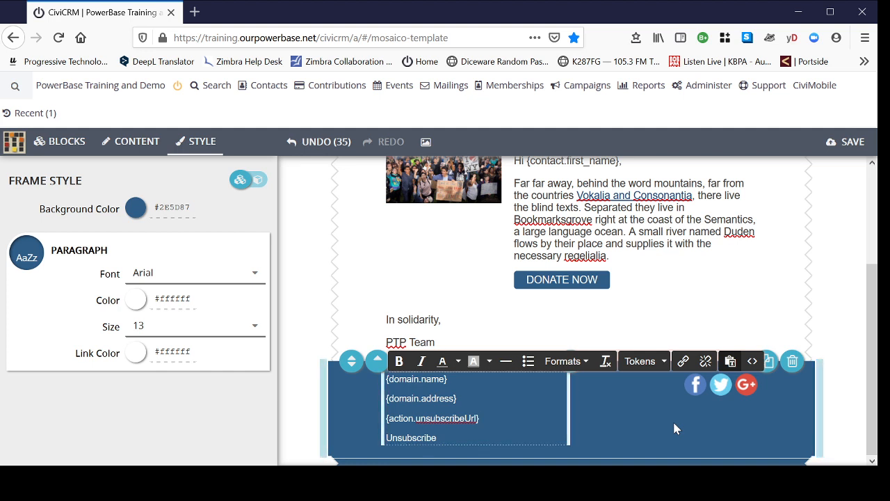
Step: Copy the {action.unsubscribeUrl} token and use it as the link URL of the footer's "Unsubscribe" text
drag(485, 418, 386, 419)
key(ctrl+c)
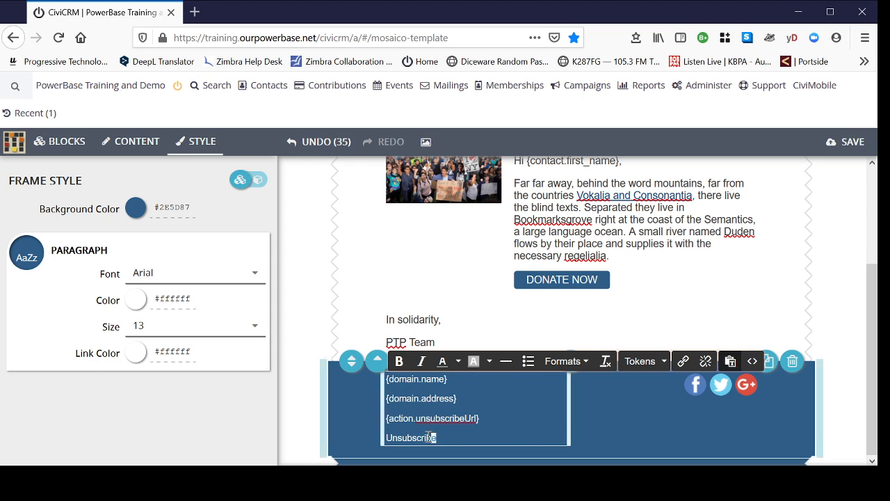
drag(437, 437, 388, 437)
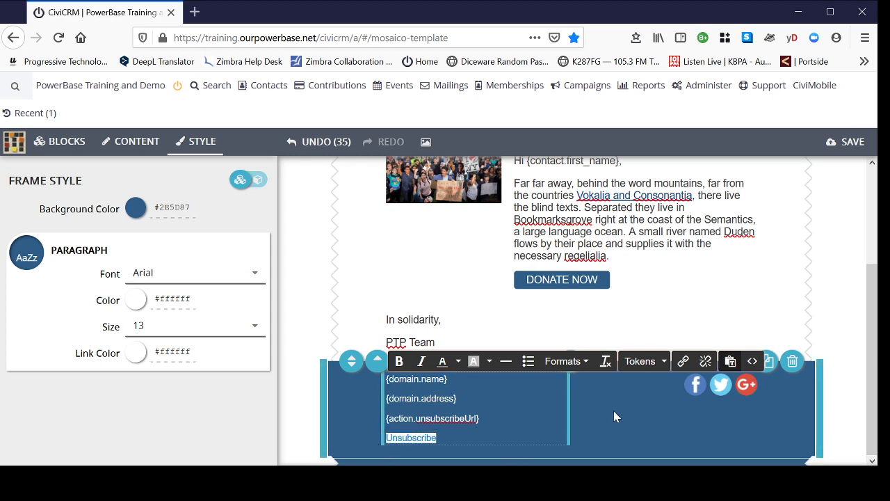
click(683, 361)
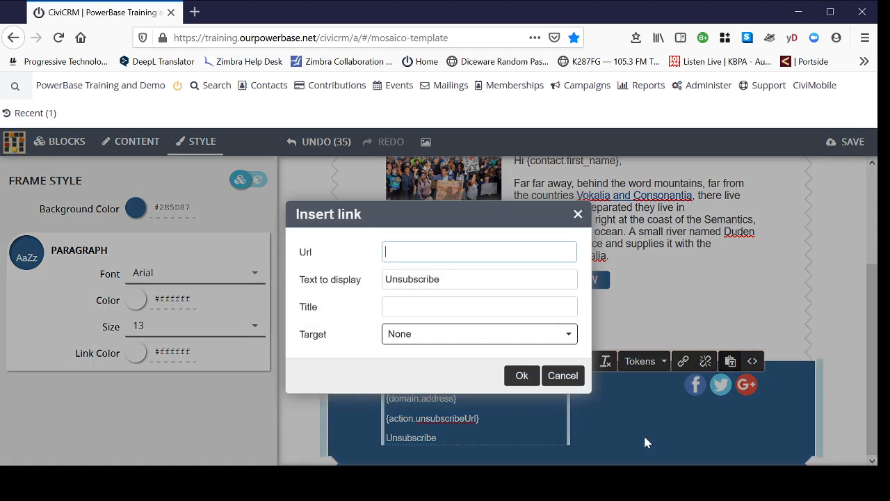
click(417, 252)
key(ctrl+v)
click(520, 376)
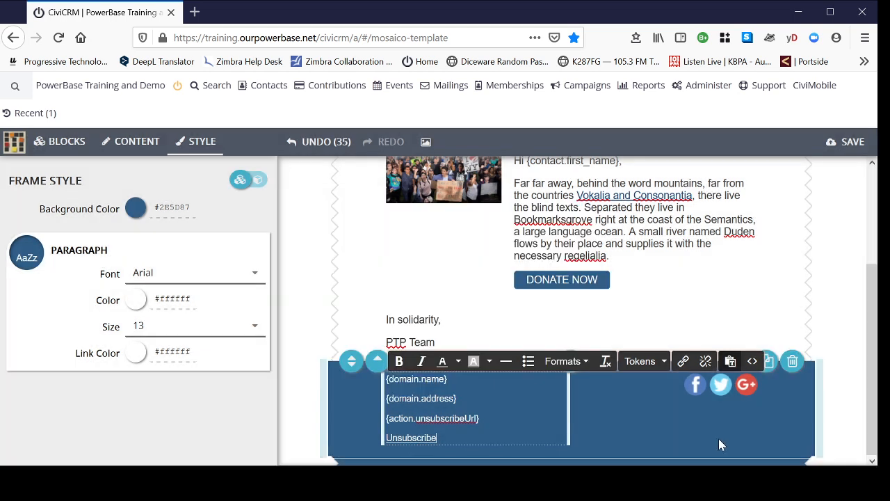
Step: Delete the standalone {action.unsubscribeUrl} token above the "Unsubscribe" link and leave text editing
drag(480, 418, 386, 418)
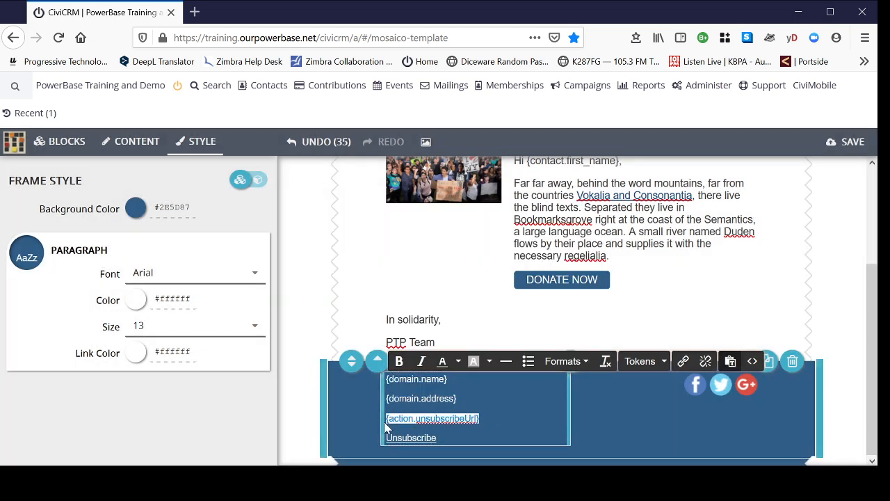
key(BackSpace)
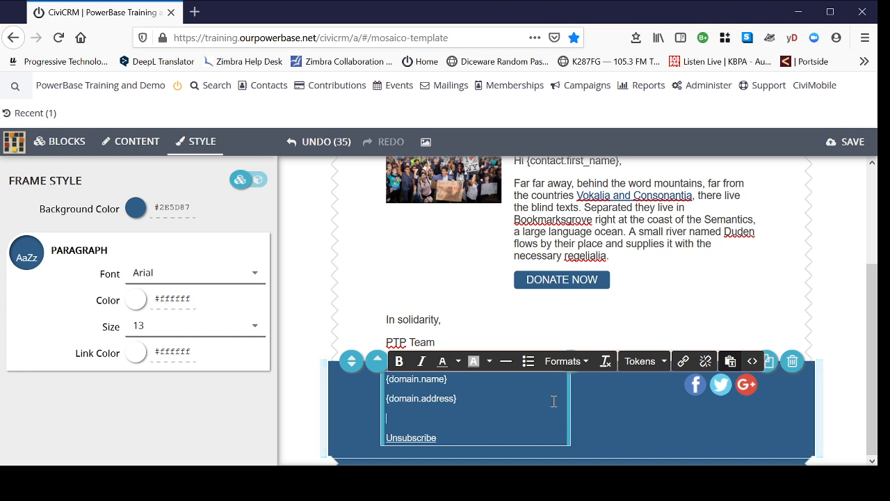
click(631, 422)
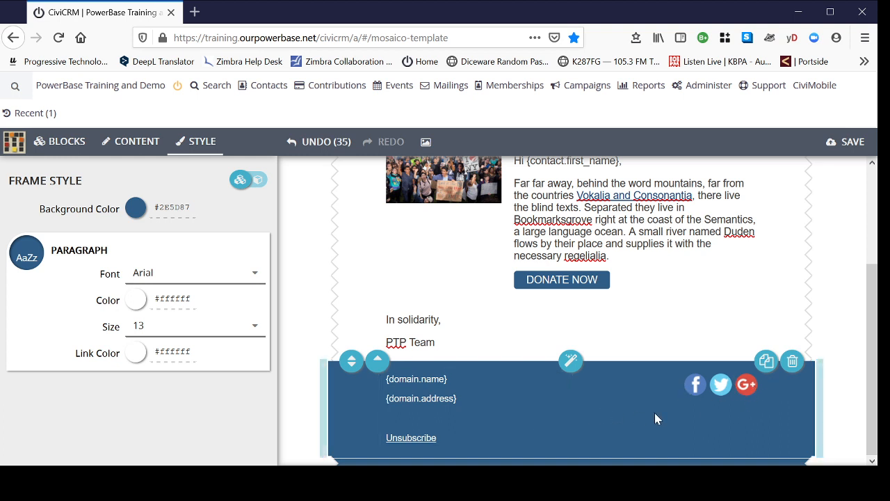
Step: Turn off the Facebook and Google+ icons in the social block's content settings and turn on the Website icon
click(129, 145)
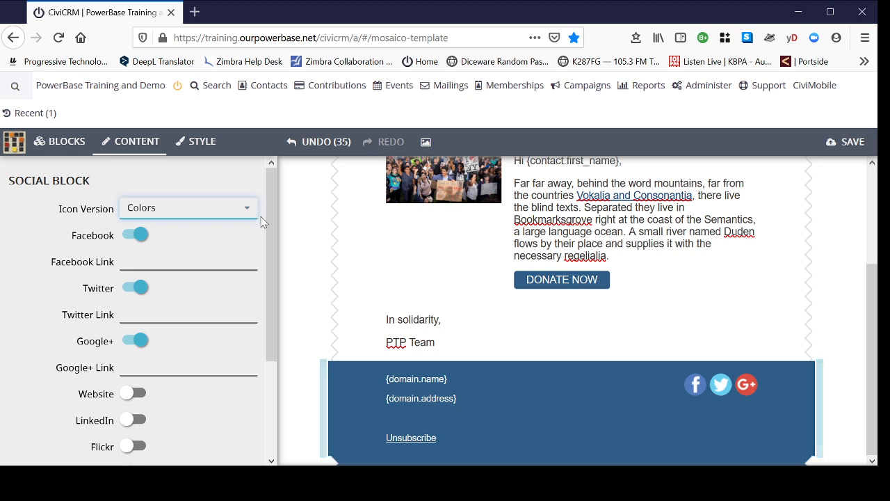
click(136, 235)
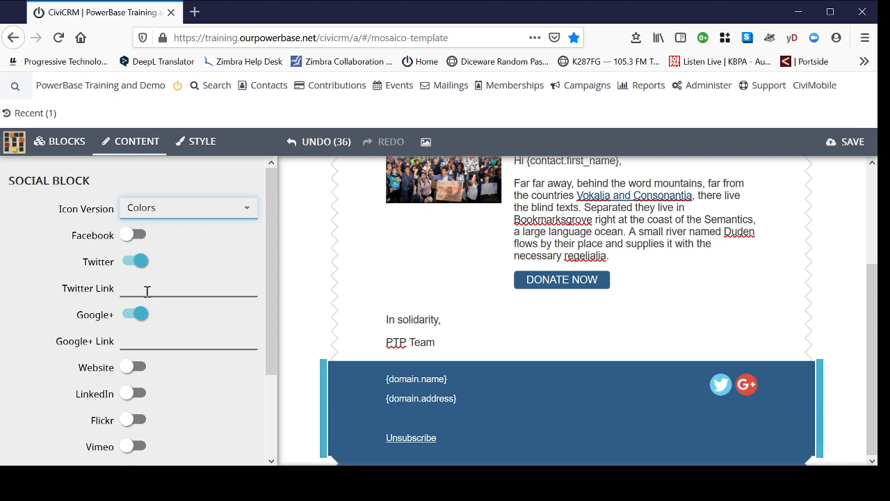
click(122, 317)
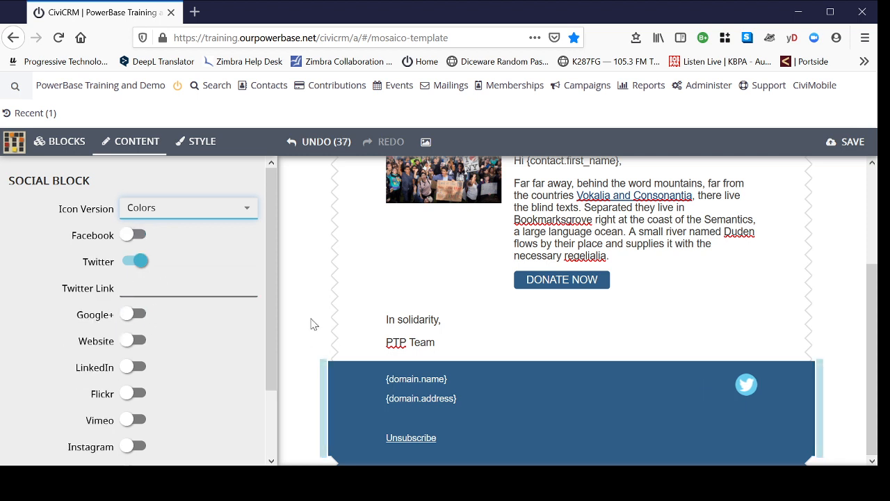
click(145, 341)
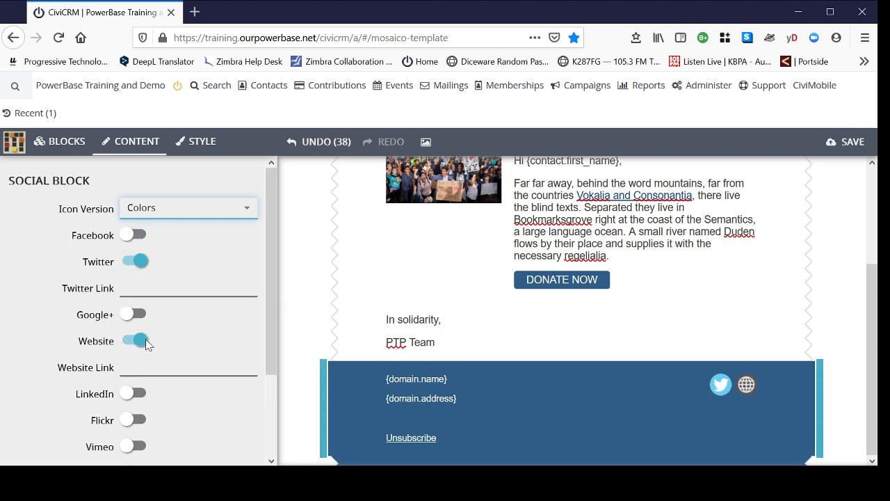
scroll(201, 332, down, 2)
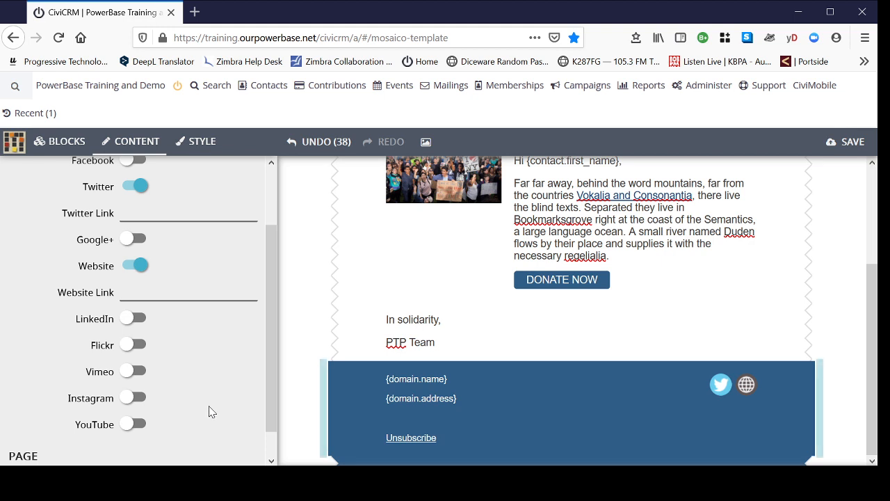
scroll(209, 411, up, 2)
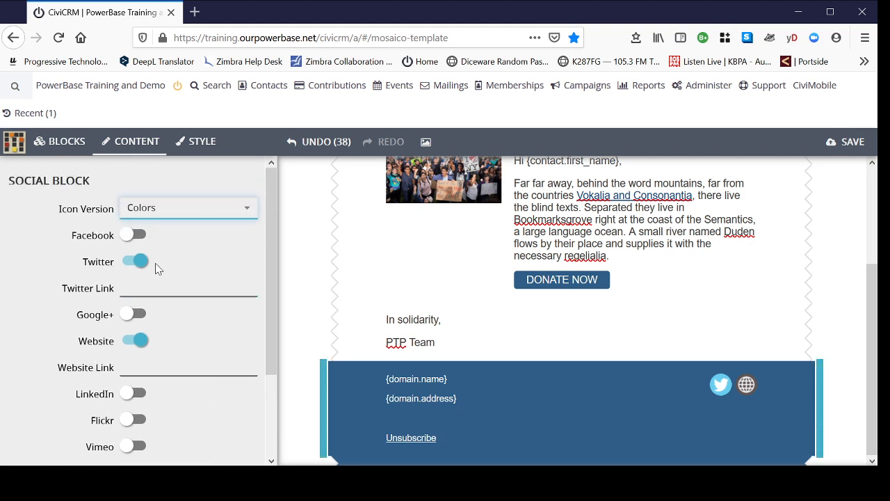
click(137, 287)
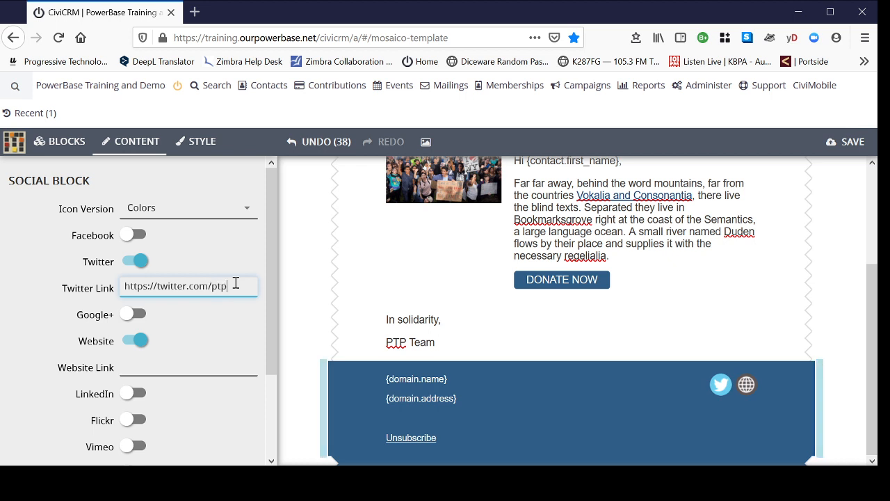
text(ts)
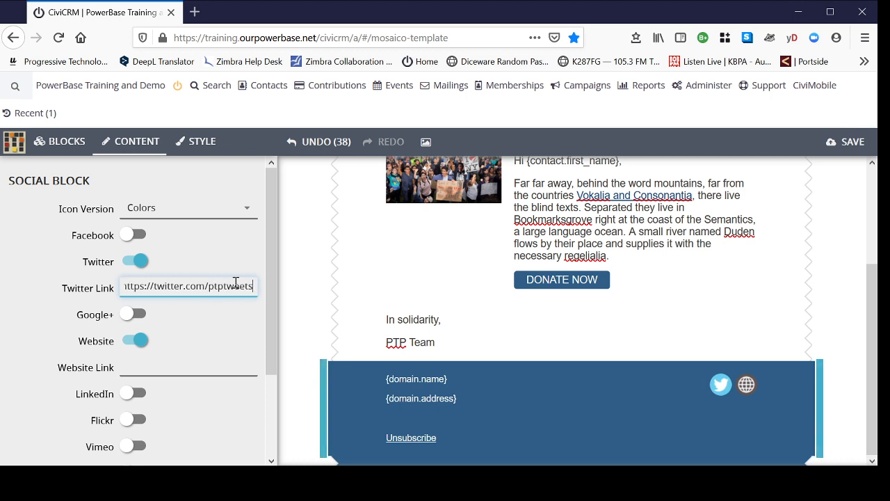
click(198, 366)
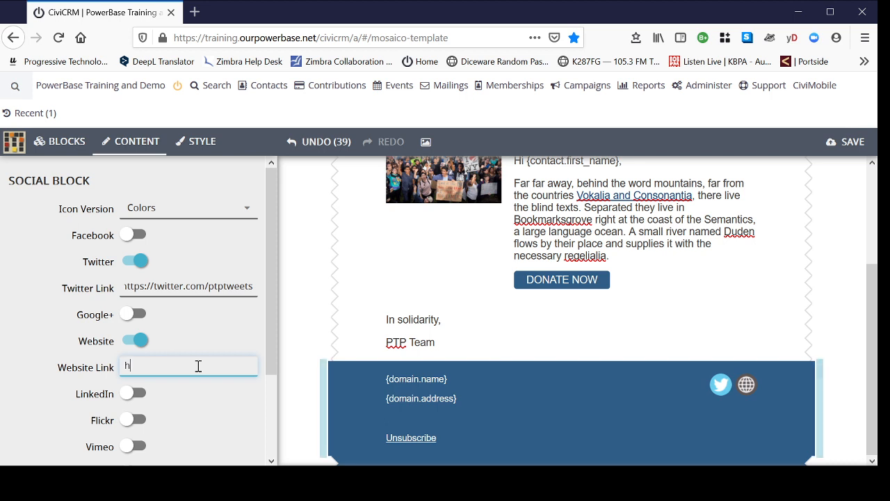
text(https://progress)
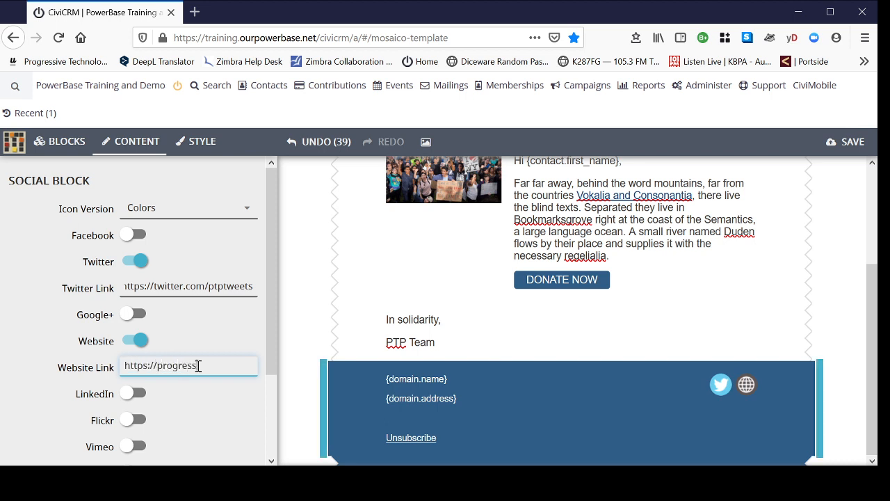
text(ivetech.org)
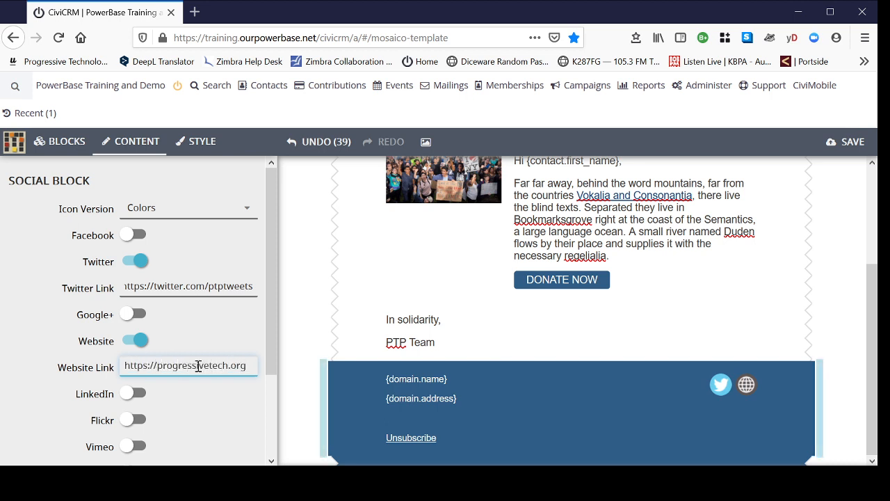
click(628, 398)
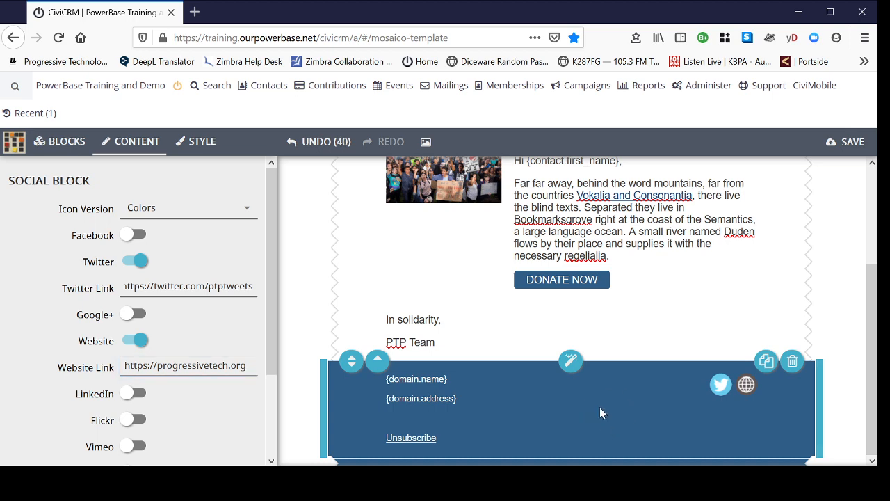
scroll(628, 401, up, 2)
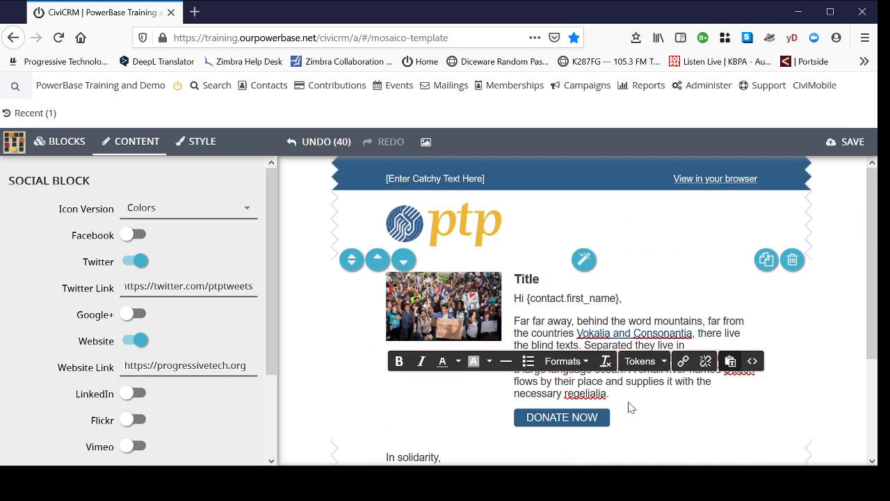
scroll(629, 403, down, 2)
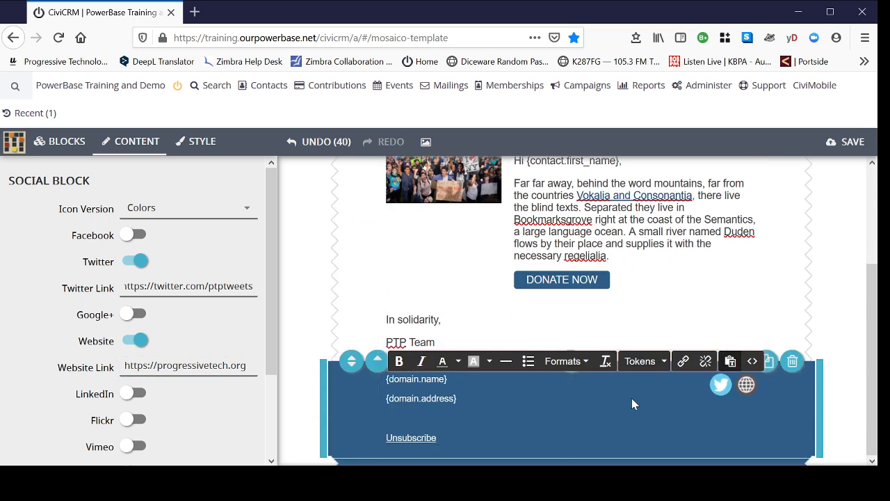
scroll(621, 396, up, 2)
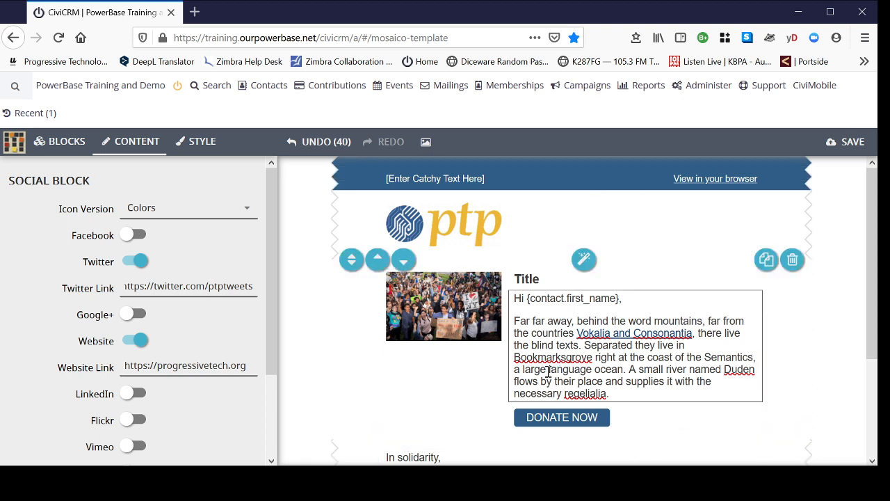
click(652, 369)
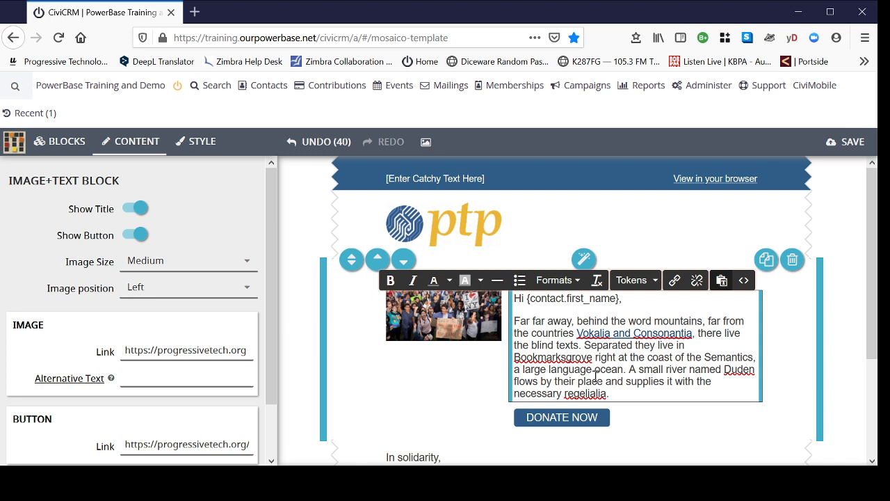
drag(618, 369, 523, 369)
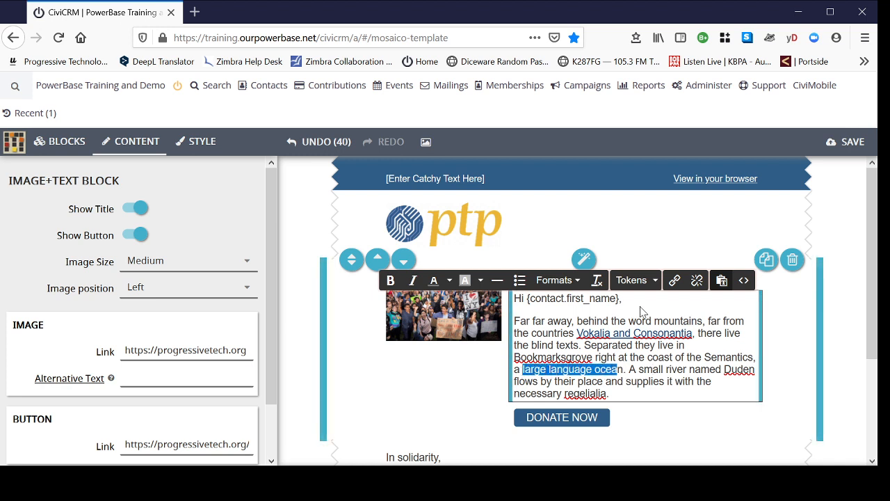
click(673, 281)
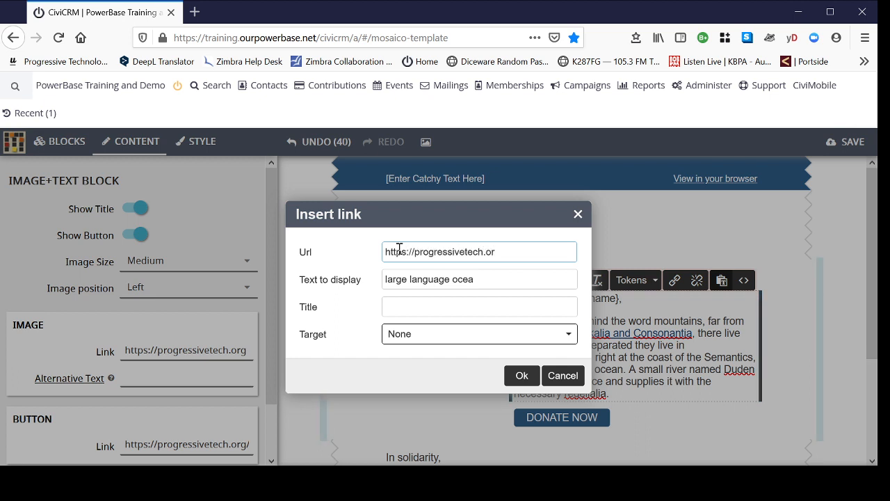
click(521, 375)
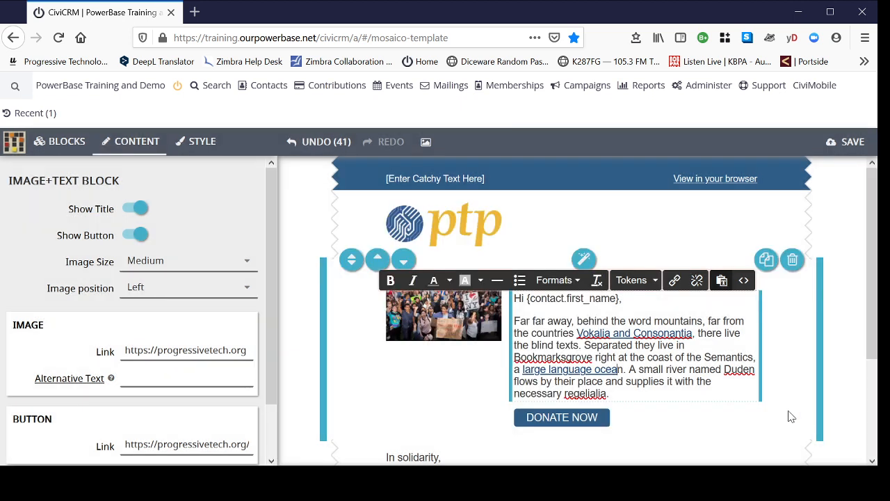
drag(616, 369, 624, 370)
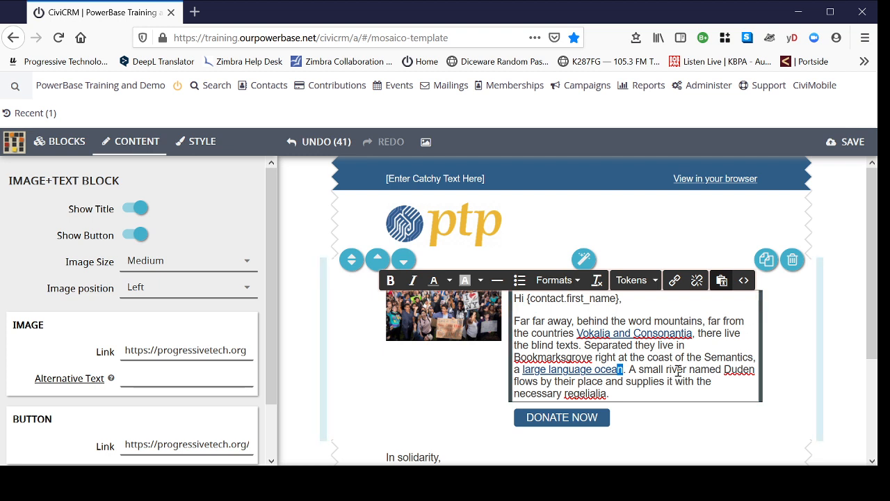
click(648, 364)
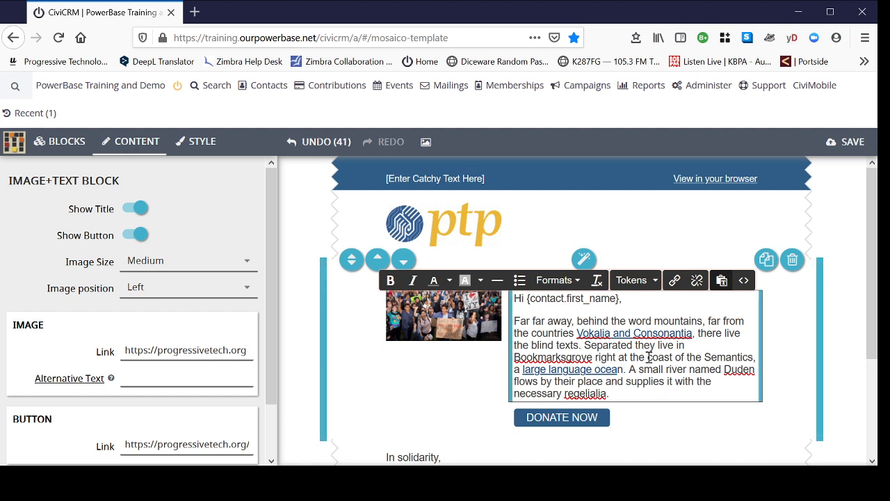
drag(648, 357, 751, 357)
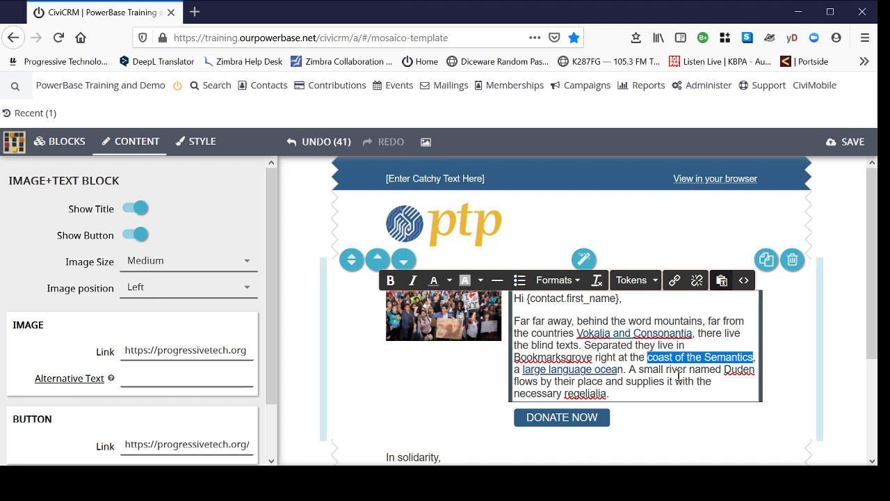
click(653, 356)
drag(649, 357, 748, 358)
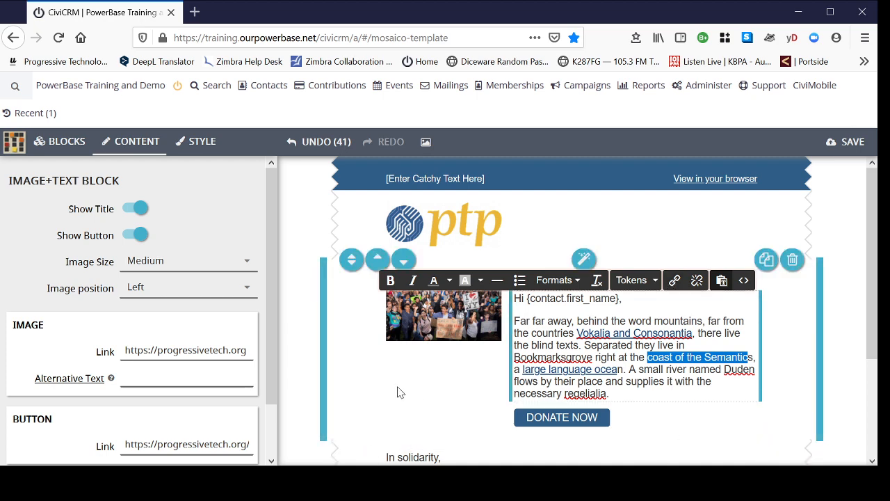
Step: Save the finished email template and locate General Take Action Template among the configured templates
scroll(855, 249, down, 1)
scroll(856, 249, down, 3)
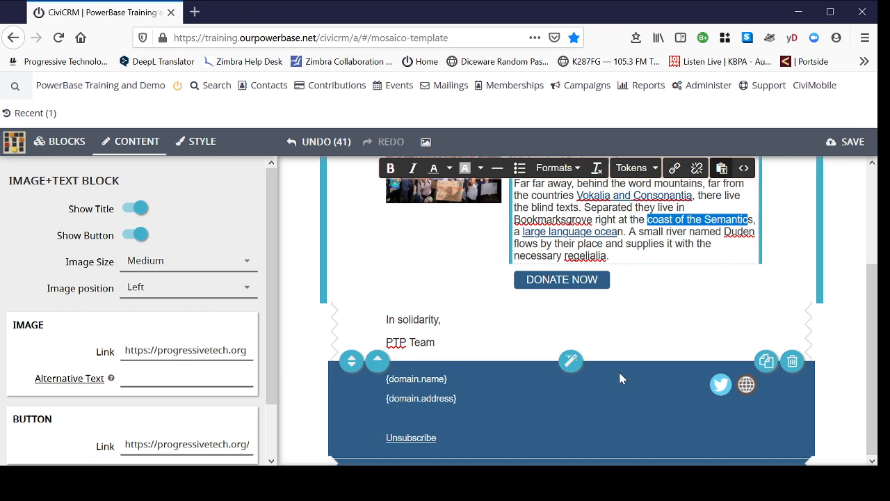
scroll(619, 377, up, 4)
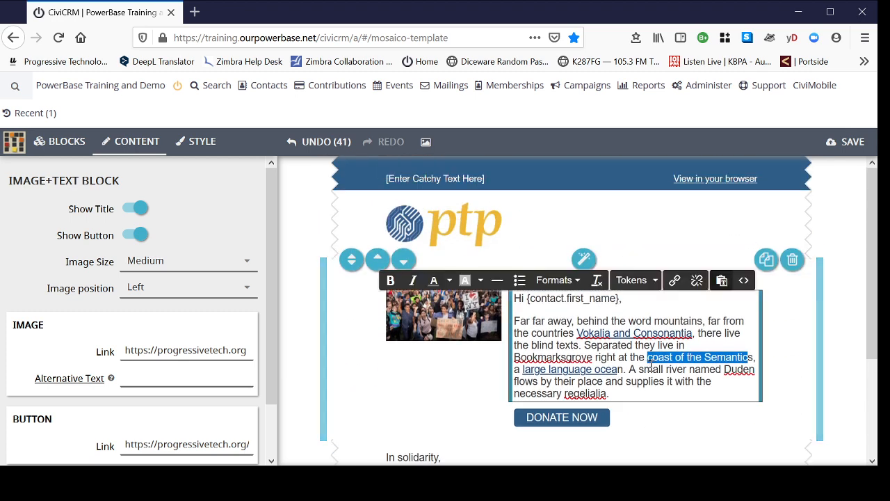
click(851, 143)
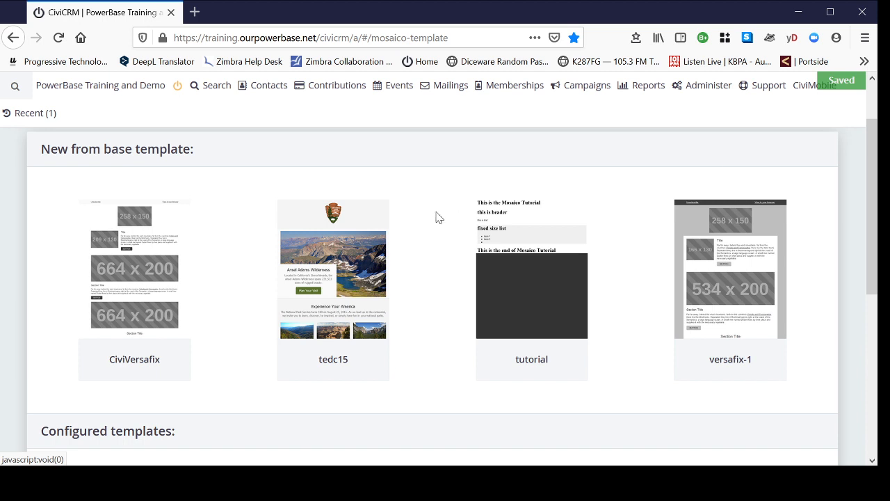
scroll(459, 234, down, 5)
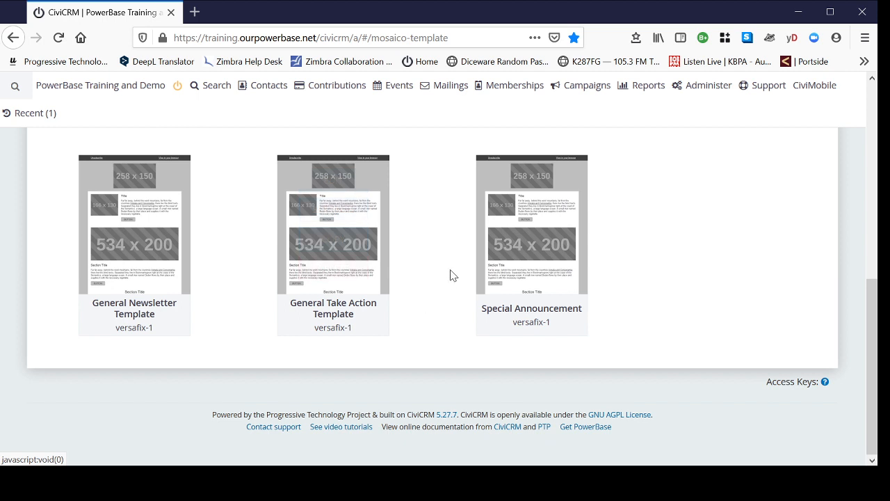
mouse_move(334, 208)
scroll(702, 289, up, 4)
scroll(715, 341, down, 4)
scroll(706, 315, up, 4)
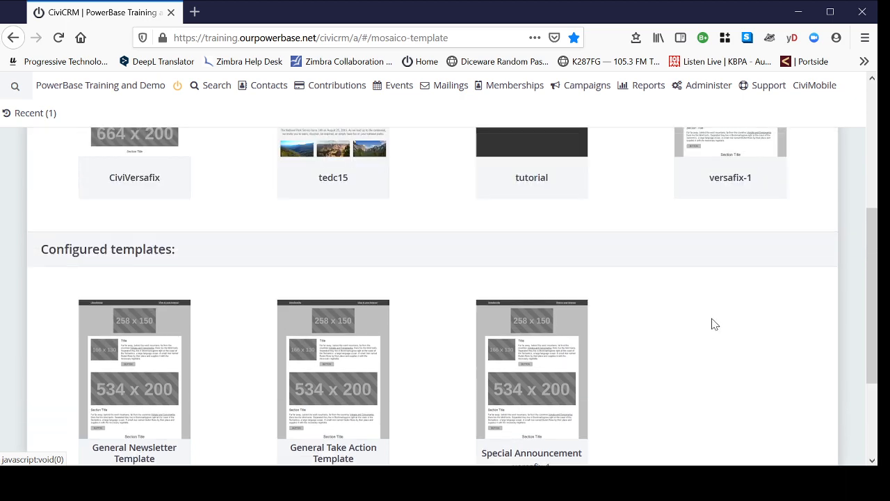